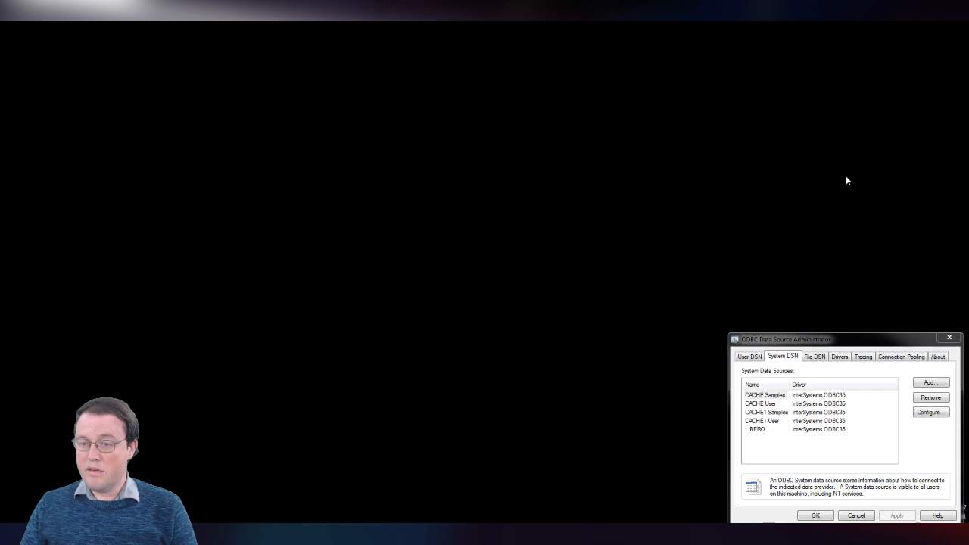
Check which drivers are offered for a new system data source, without creating one.
{"action": "left_click_drag", "start_coordinate": [868, 345], "coordinate": [417, 64]}
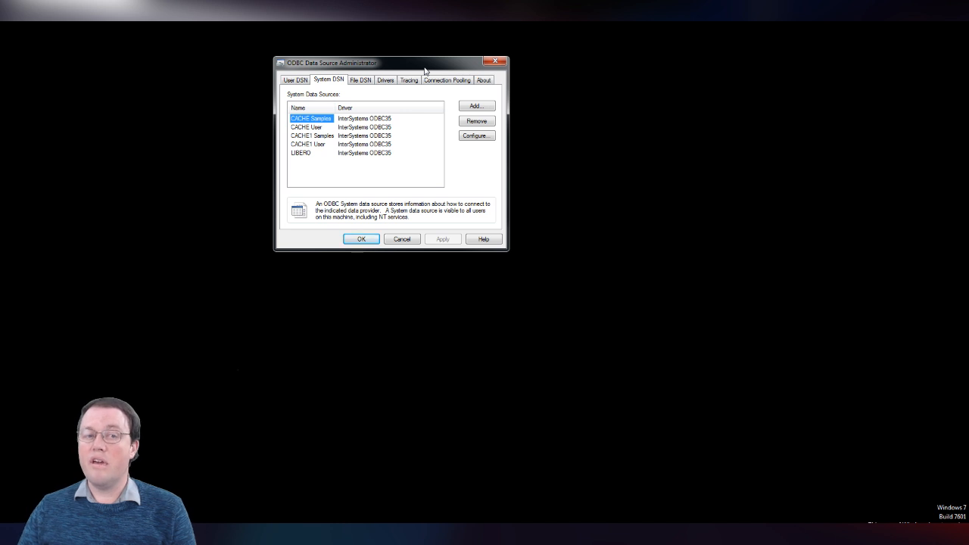
{"action": "left_click", "coordinate": [487, 110]}
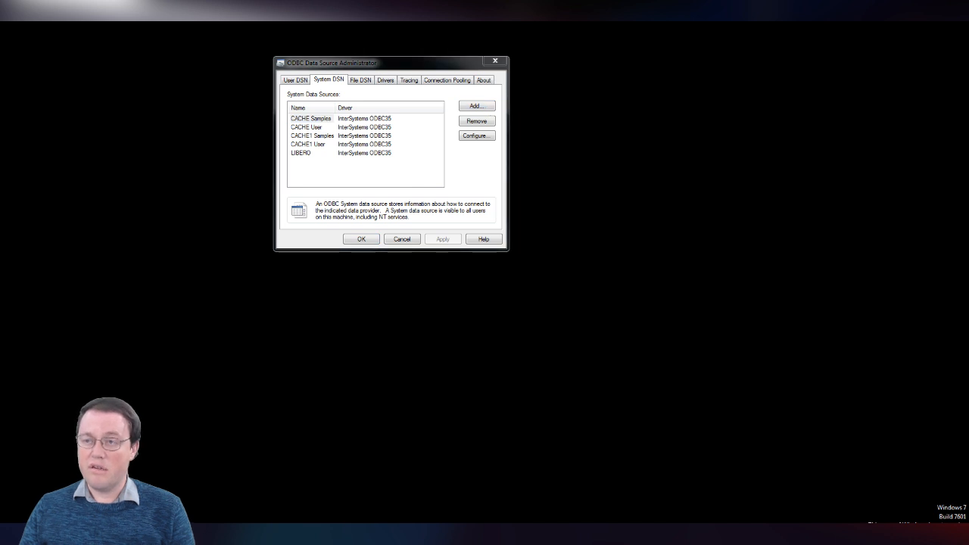
{"action": "left_click_drag", "start_coordinate": [878, 82], "coordinate": [818, 86]}
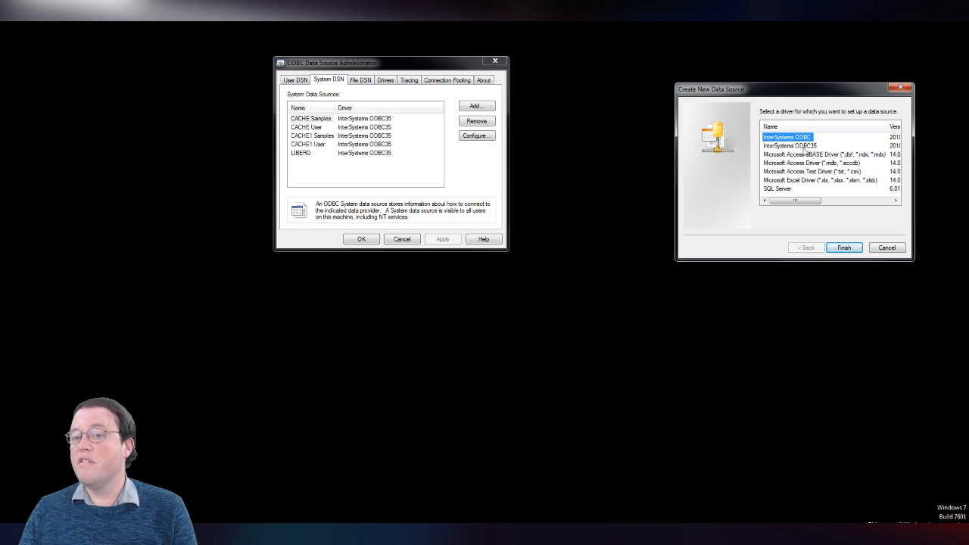
{"action": "left_click", "coordinate": [886, 249]}
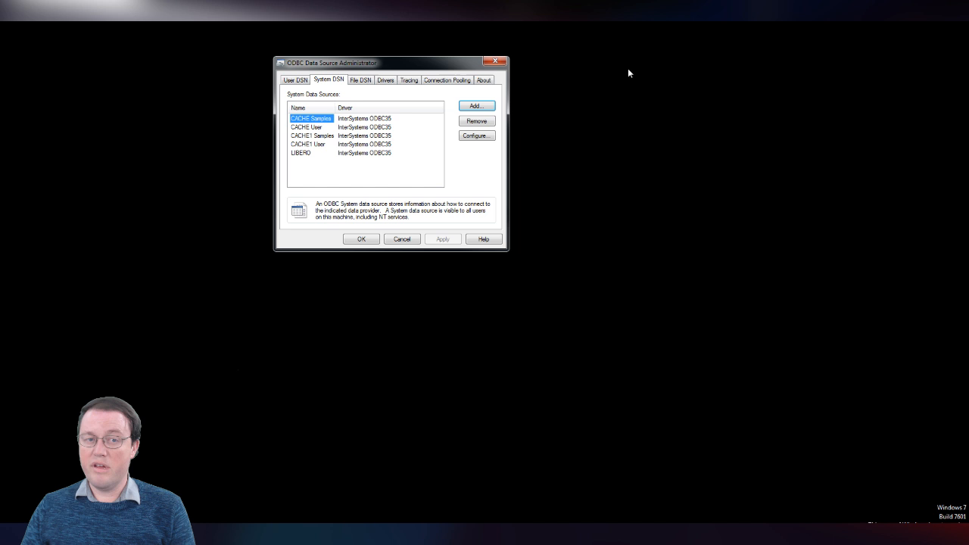
Test the connection of the LIBERO system data source and close the ODBC Data Source Administrator.
{"action": "double_click", "coordinate": [307, 154]}
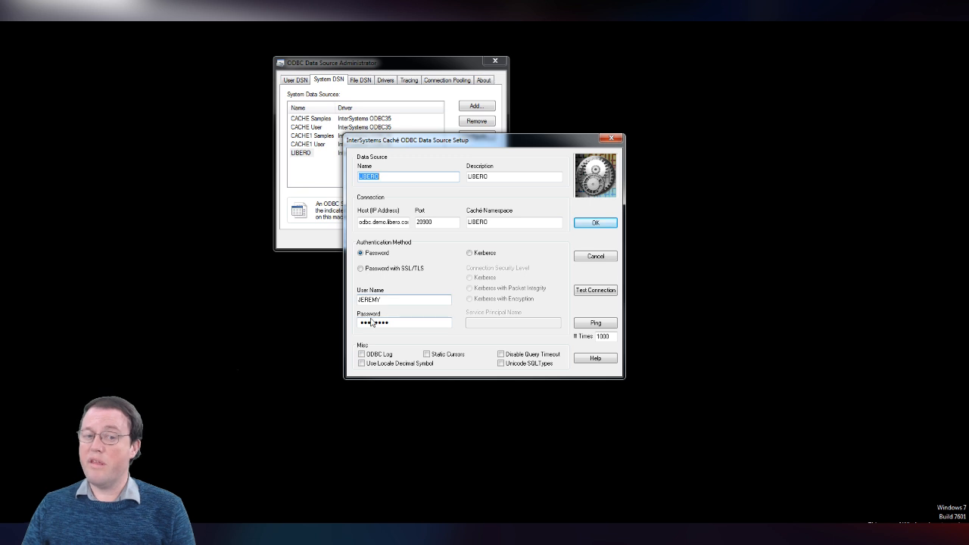
{"action": "left_click", "coordinate": [602, 292]}
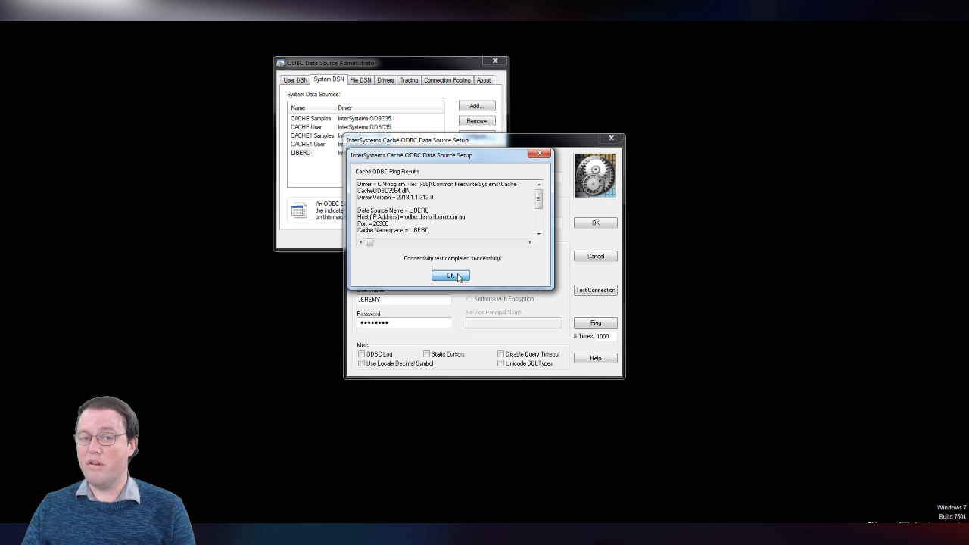
{"action": "left_click", "coordinate": [452, 277]}
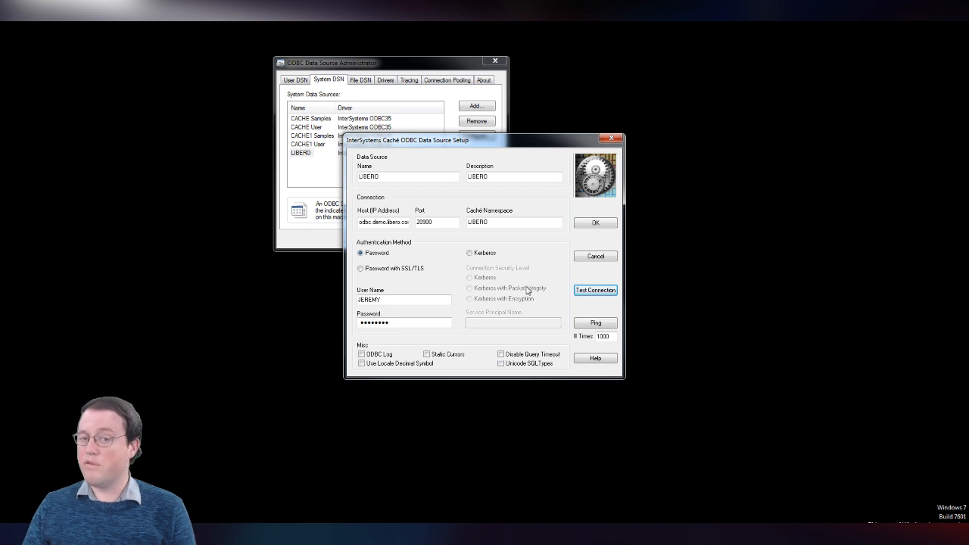
{"action": "left_click", "coordinate": [596, 225]}
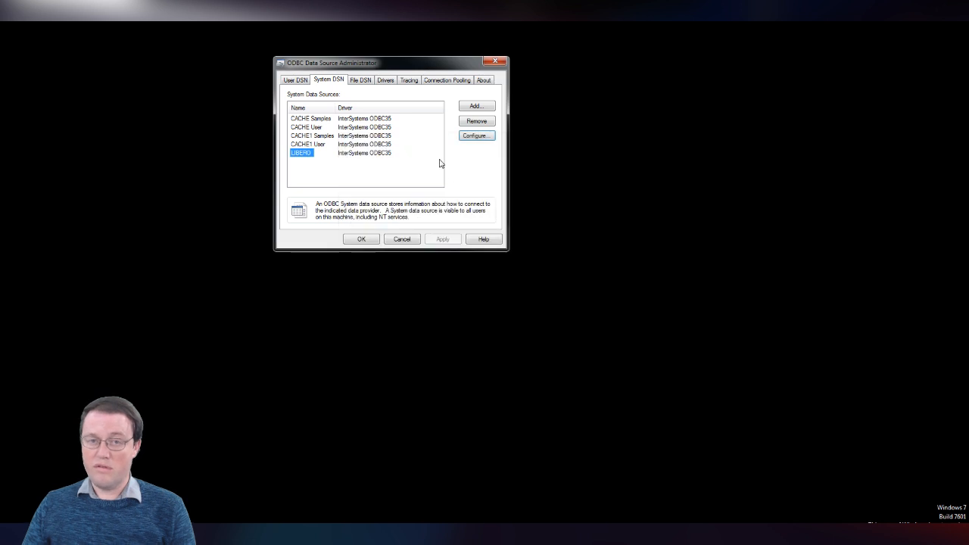
{"action": "left_click", "coordinate": [361, 238]}
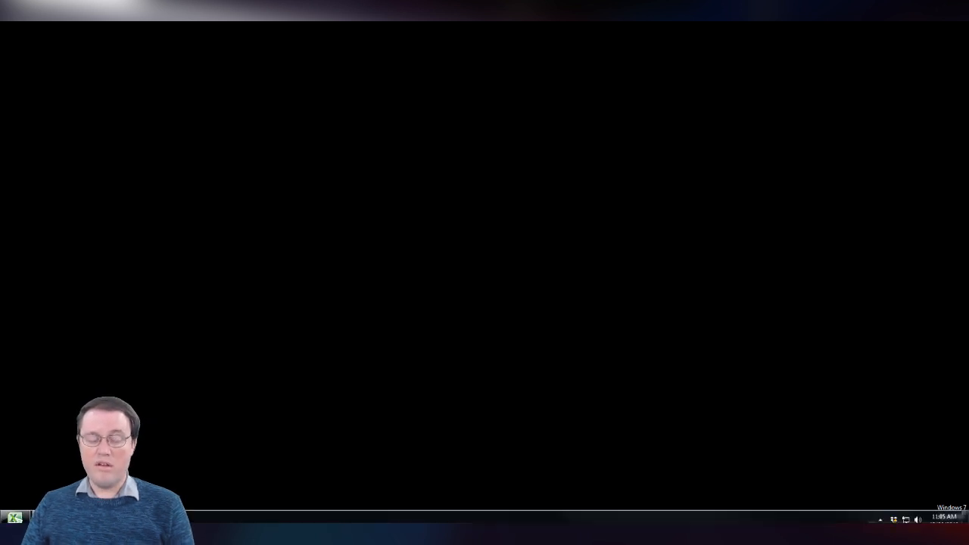
Switch to the LIBERO Dashboard in Chrome and open the SQL Overview.
{"action": "mouse_move", "coordinate": [47, 518]}
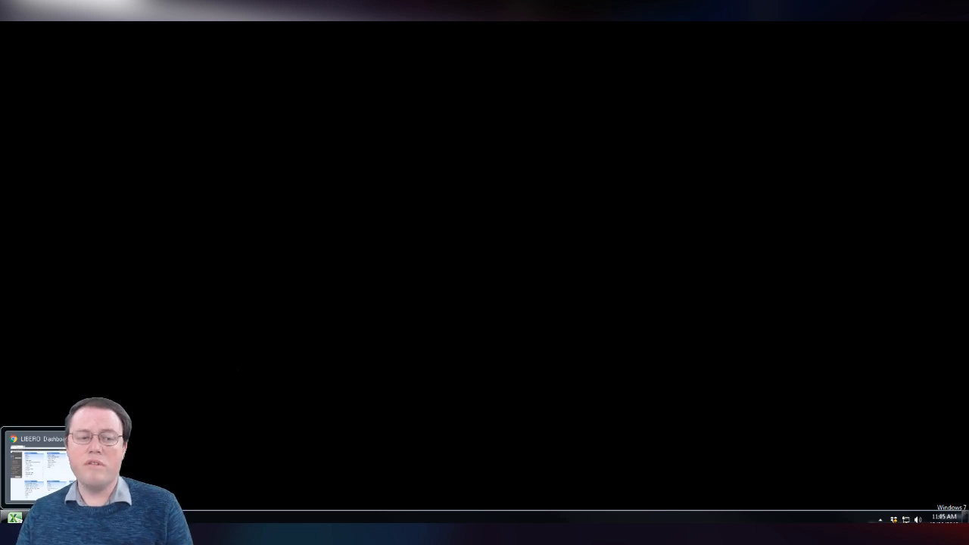
{"action": "left_click", "coordinate": [81, 471]}
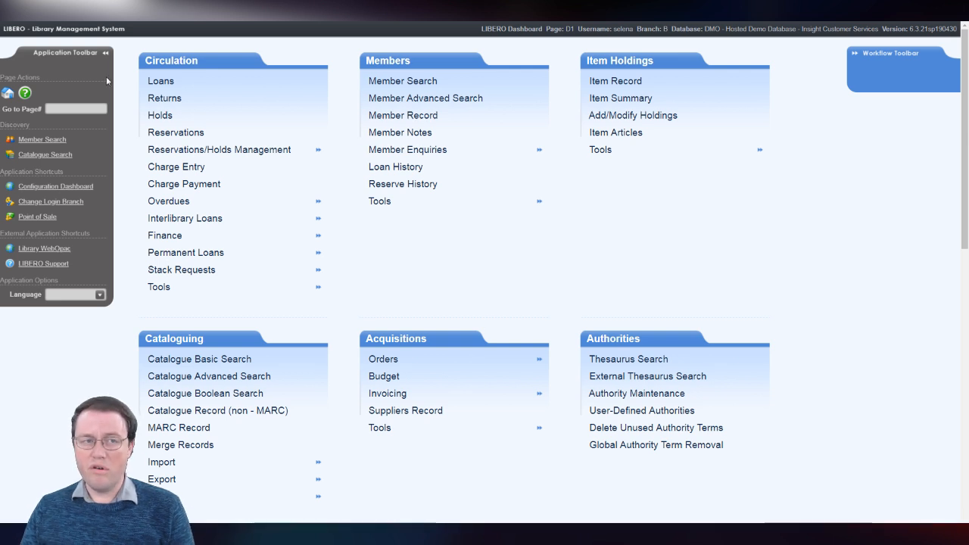
{"action": "scroll", "coordinate": [643, 185], "scroll_direction": "down", "scroll_amount": 8}
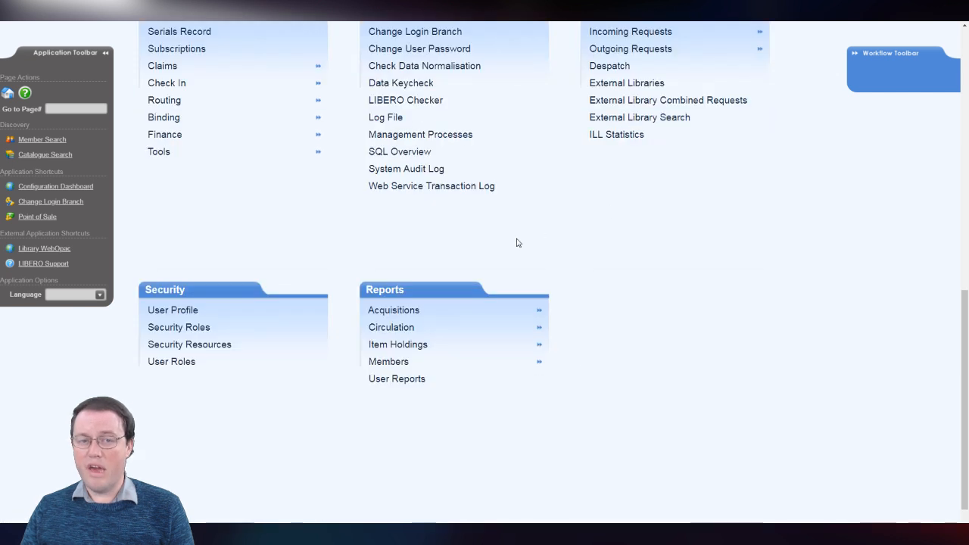
{"action": "left_click", "coordinate": [409, 153]}
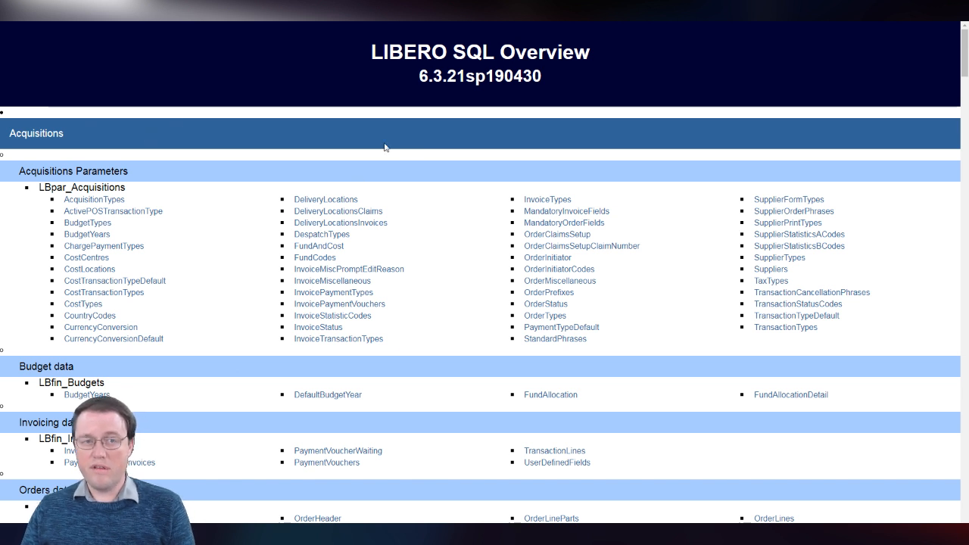
Open the bookmarked LIBERO SQL Overview page and browse the LBpar_Acquisitions table definitions.
{"action": "left_click", "coordinate": [960, 10]}
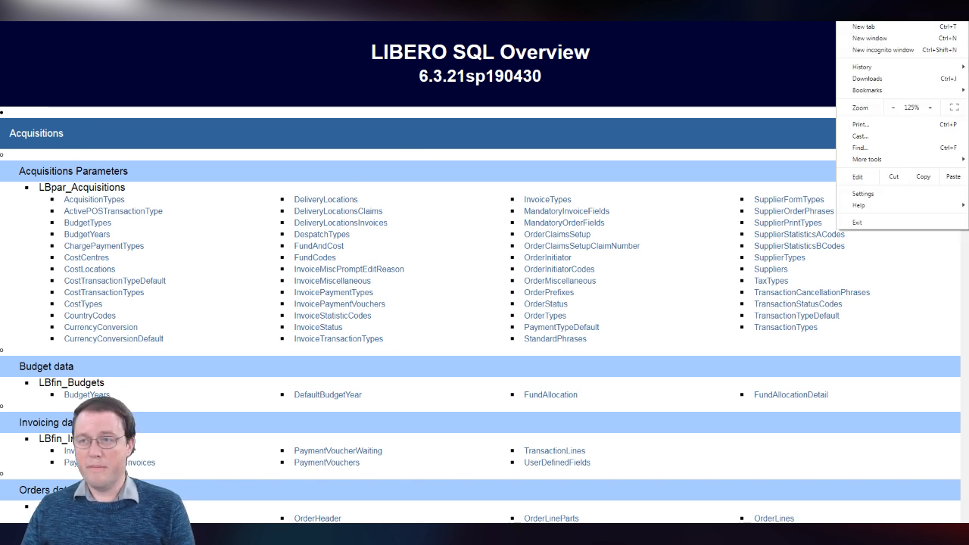
{"action": "mouse_move", "coordinate": [923, 94]}
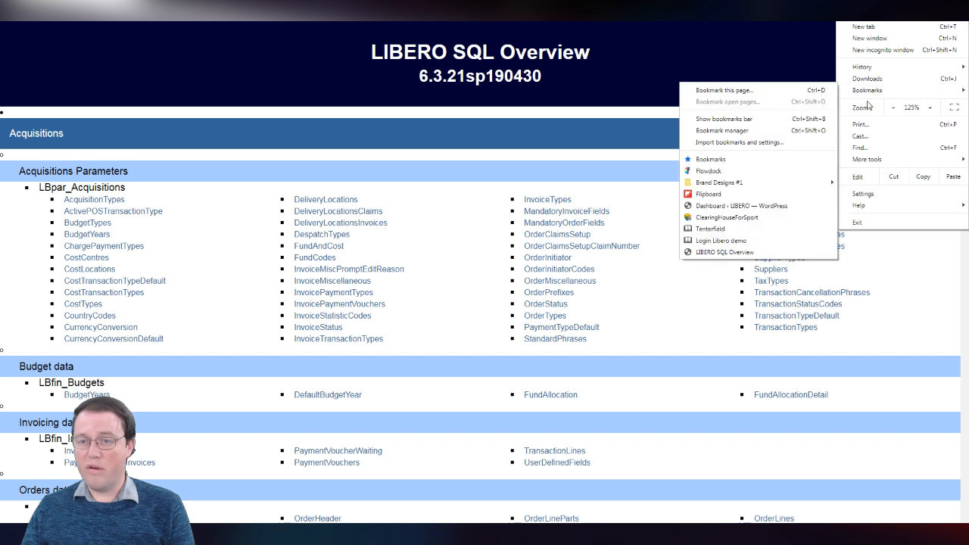
{"action": "left_click", "coordinate": [724, 253]}
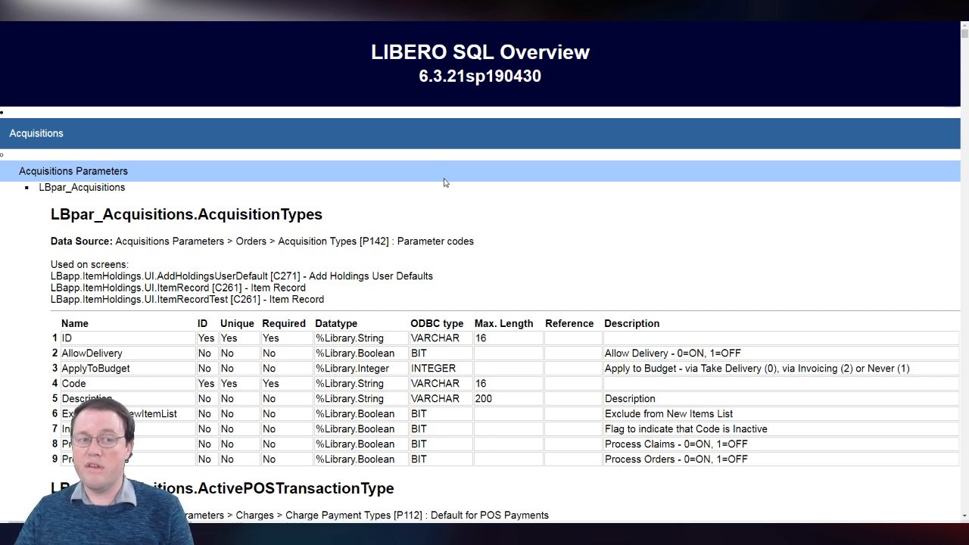
{"action": "scroll", "coordinate": [440, 171], "scroll_direction": "down", "scroll_amount": 15}
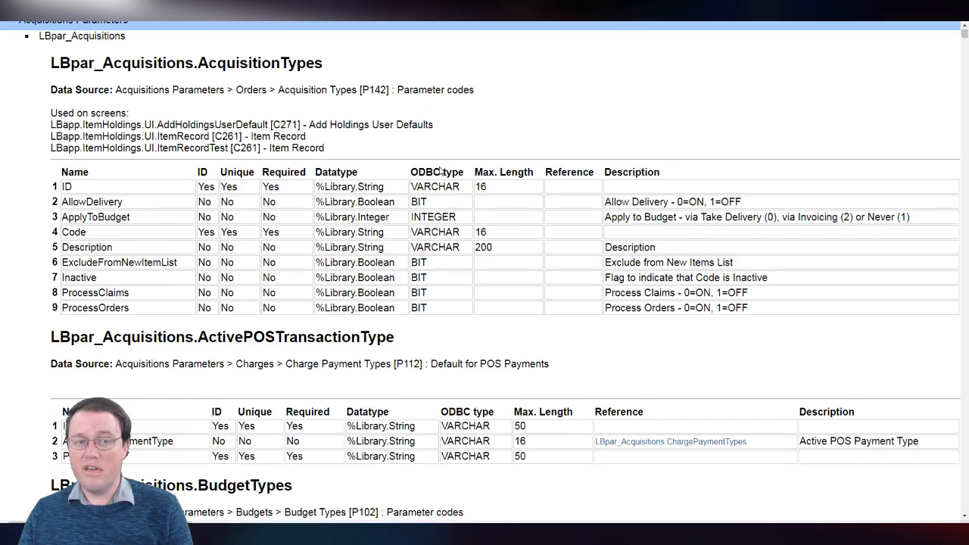
{"action": "scroll", "coordinate": [440, 173], "scroll_direction": "down", "scroll_amount": 15}
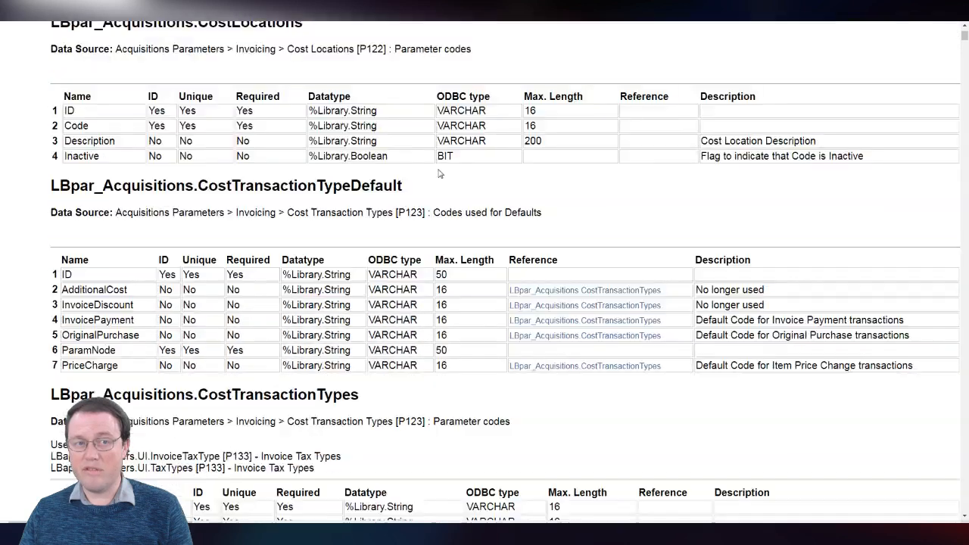
{"action": "scroll", "coordinate": [438, 175], "scroll_direction": "down", "scroll_amount": 12}
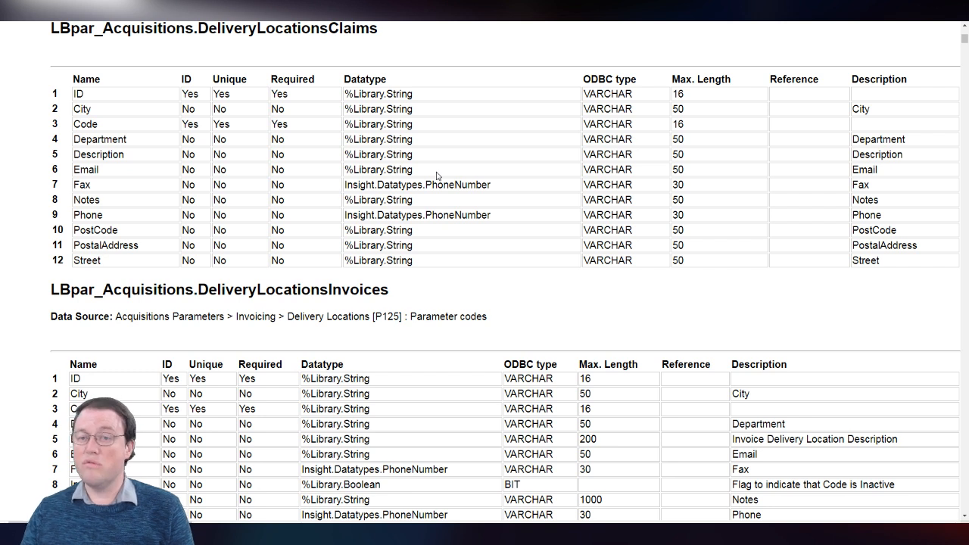
{"action": "scroll", "coordinate": [439, 176], "scroll_direction": "down", "scroll_amount": 12}
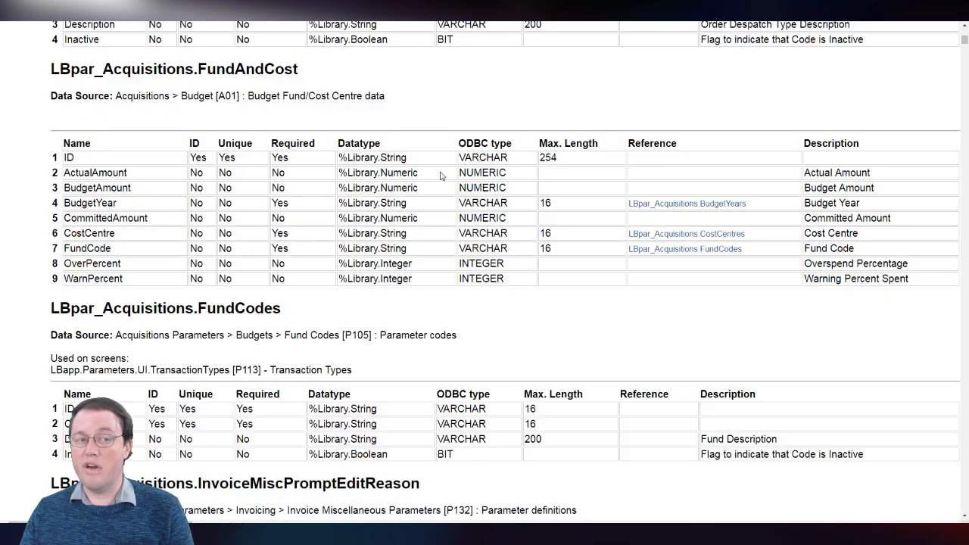
{"action": "scroll", "coordinate": [442, 176], "scroll_direction": "down", "scroll_amount": 3}
Search the page for "home library Selection" and examine the fields of the LBpar_Cataloguing.GMDCodes table.
{"action": "key", "text": "ctrl+f"}
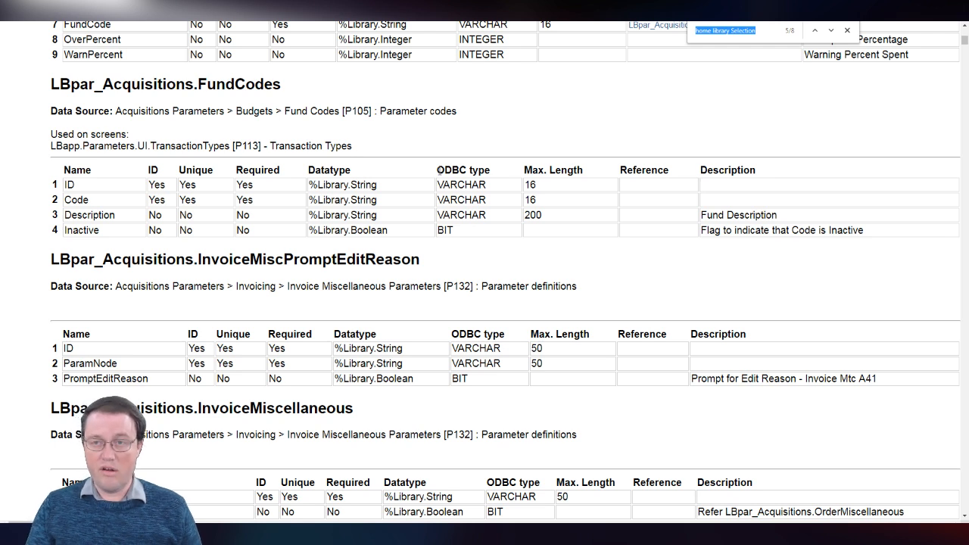
{"action": "key", "text": "Return"}
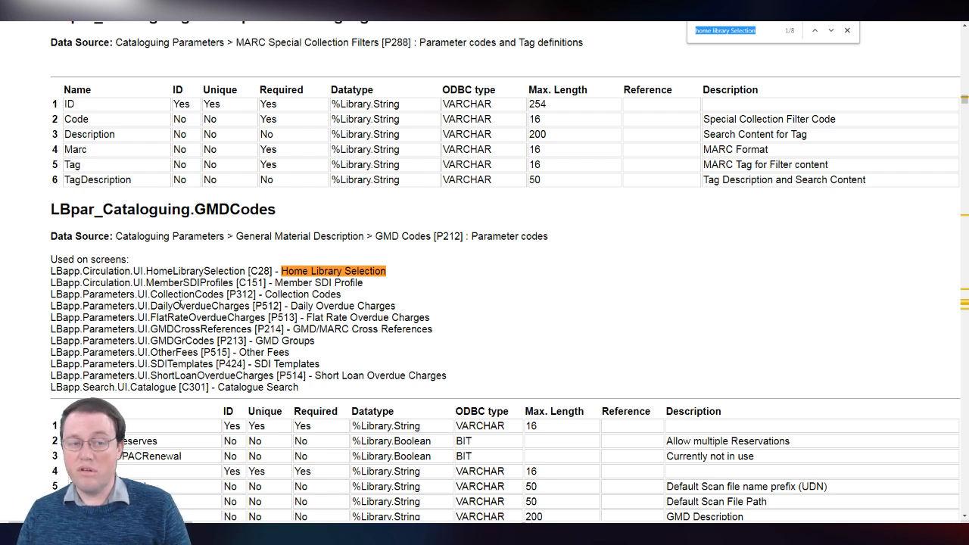
{"action": "scroll", "coordinate": [214, 322], "scroll_direction": "down", "scroll_amount": 5}
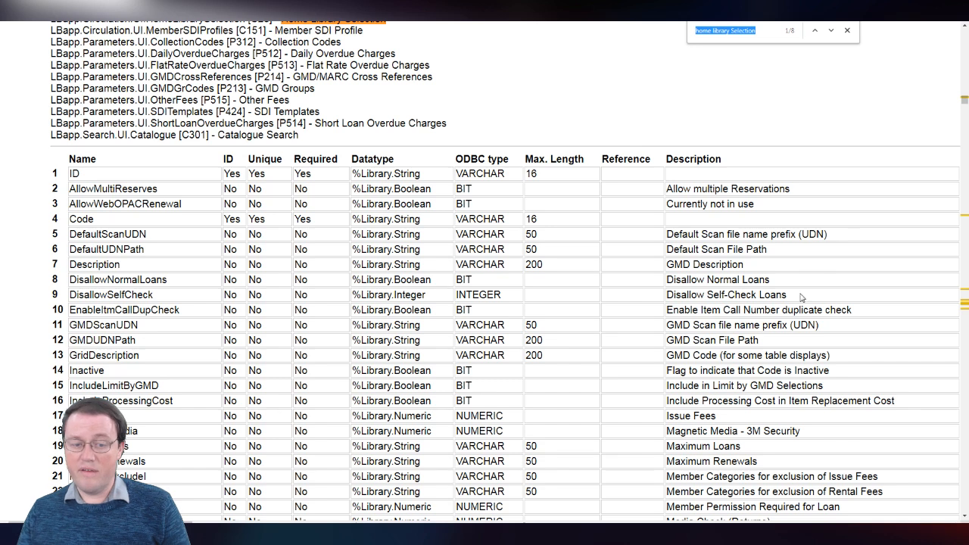
{"action": "scroll", "coordinate": [772, 271], "scroll_direction": "down", "scroll_amount": 1}
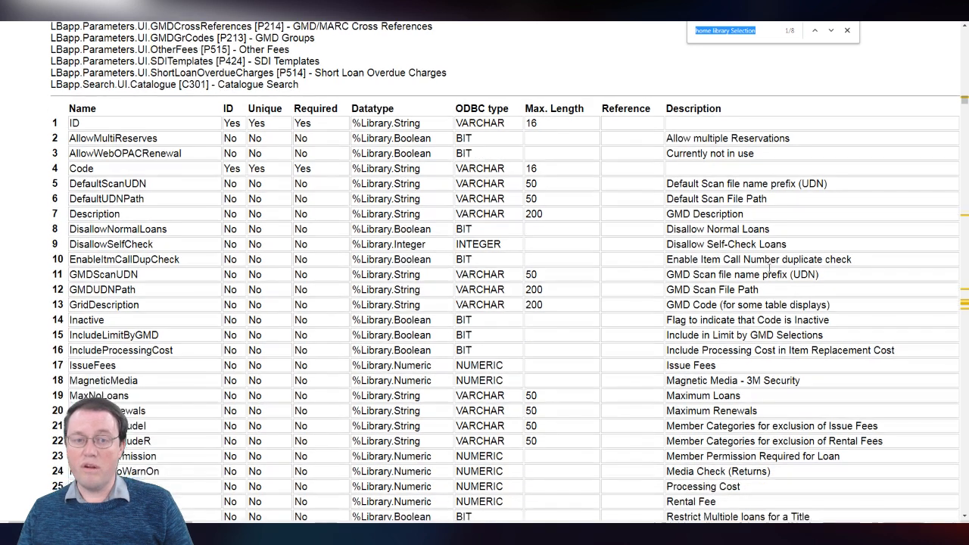
{"action": "scroll", "coordinate": [768, 273], "scroll_direction": "down", "scroll_amount": 1}
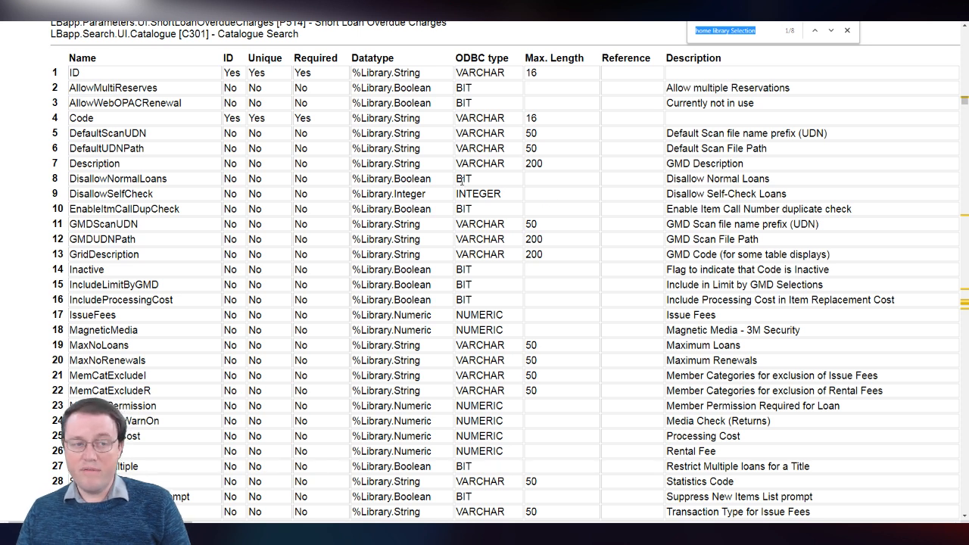
{"action": "scroll", "coordinate": [462, 180], "scroll_direction": "down", "scroll_amount": 4}
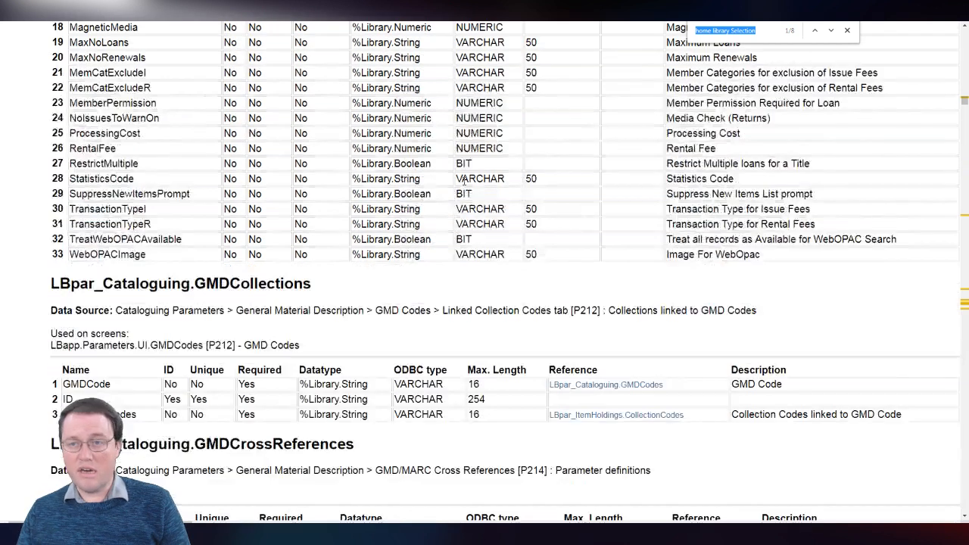
{"action": "left_click", "coordinate": [765, 30]}
{"action": "left_click_drag", "start_coordinate": [770, 31], "coordinate": [691, 33]}
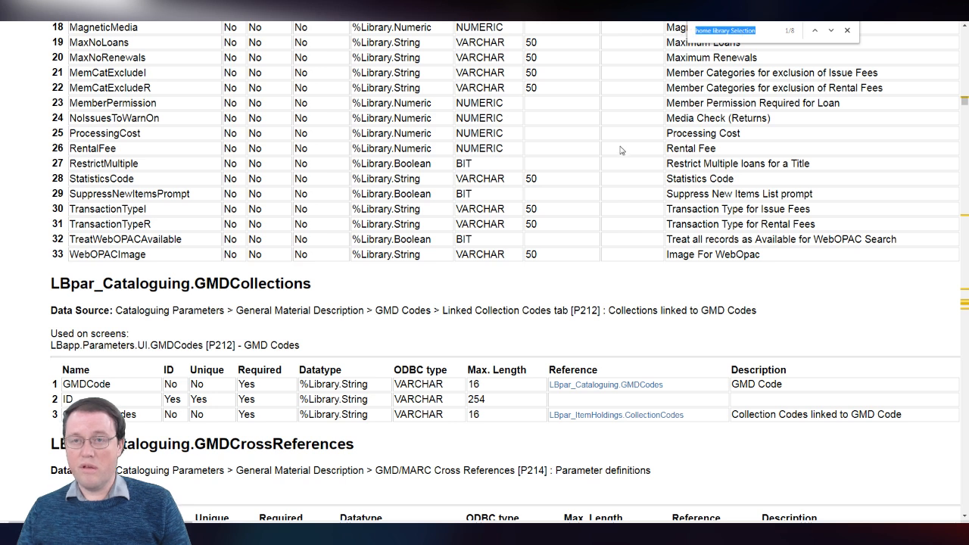
{"action": "scroll", "coordinate": [174, 170], "scroll_direction": "up", "scroll_amount": 3}
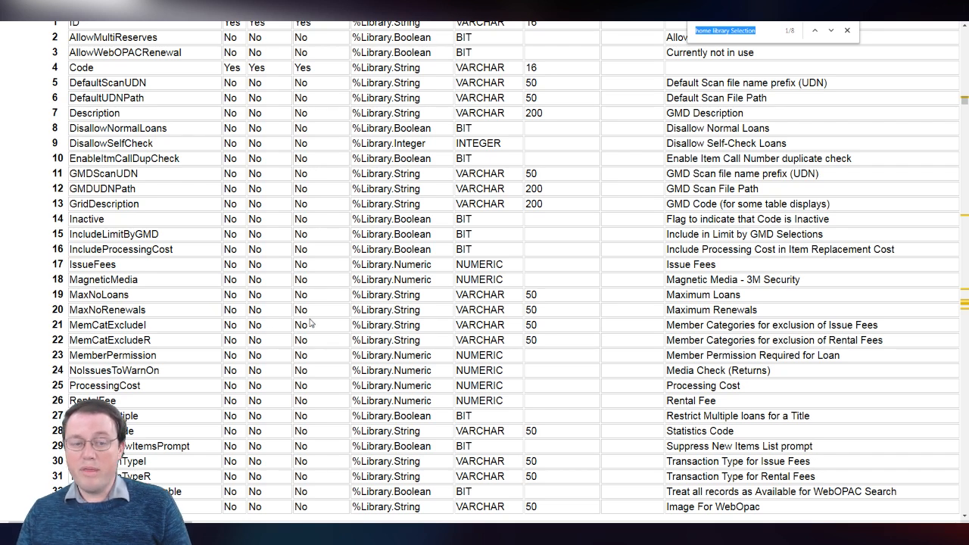
Switch to Excel and start an external data import from Microsoft Query with cell K17 selected.
{"action": "mouse_move", "coordinate": [99, 521]}
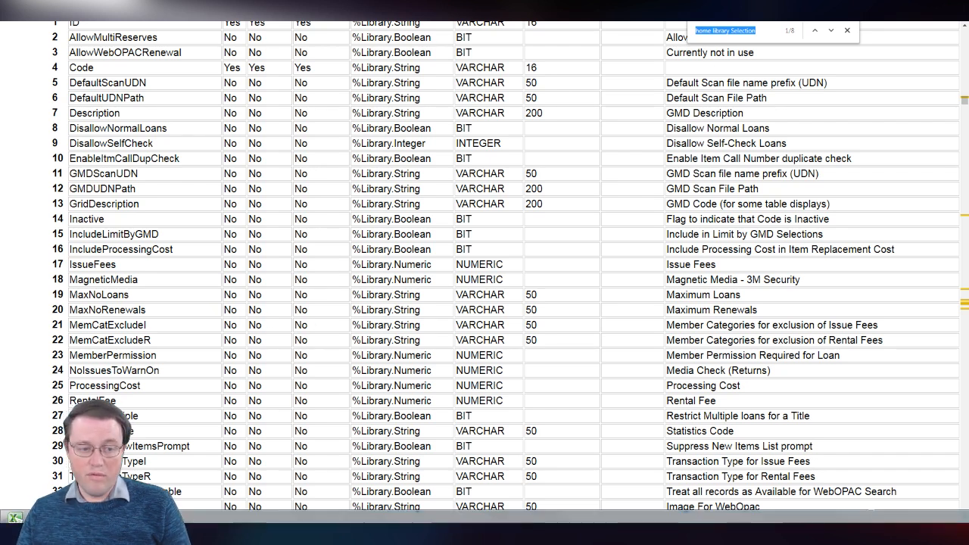
{"action": "left_click", "coordinate": [14, 517]}
{"action": "left_click", "coordinate": [352, 243]}
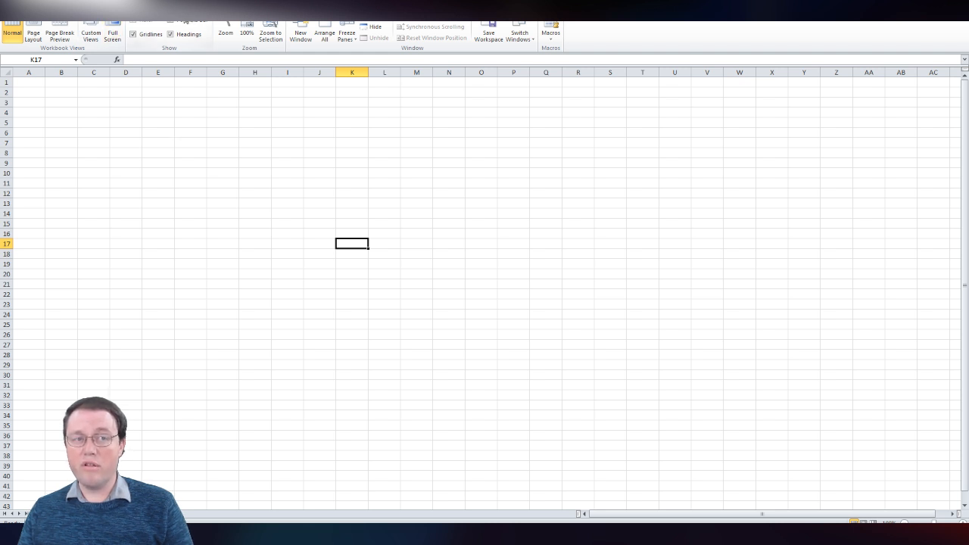
{"action": "left_click", "coordinate": [166, 3]}
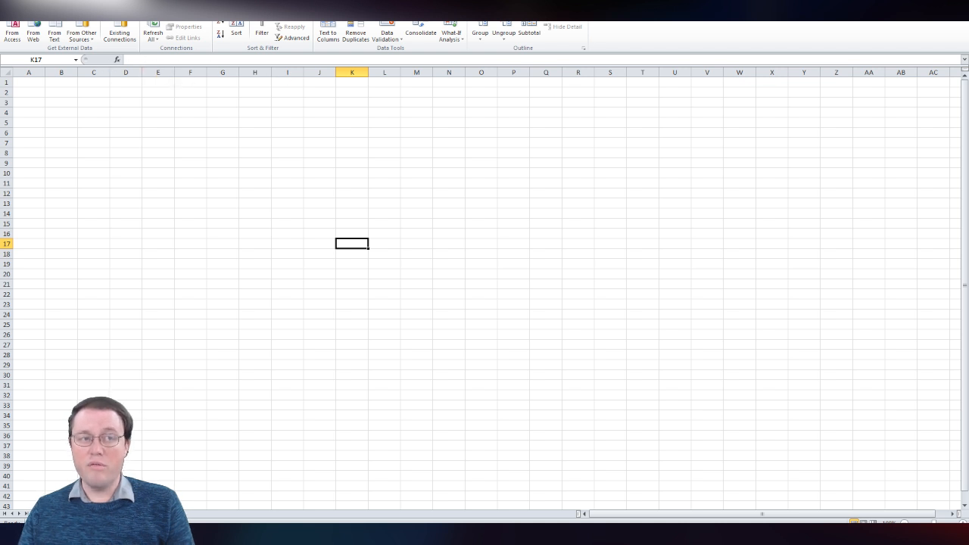
{"action": "left_click", "coordinate": [91, 34]}
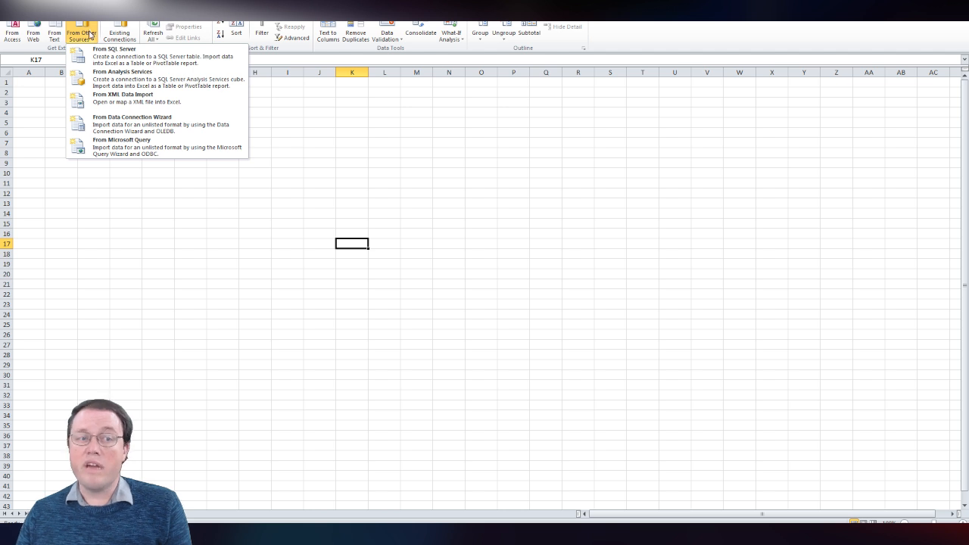
{"action": "left_click", "coordinate": [150, 147]}
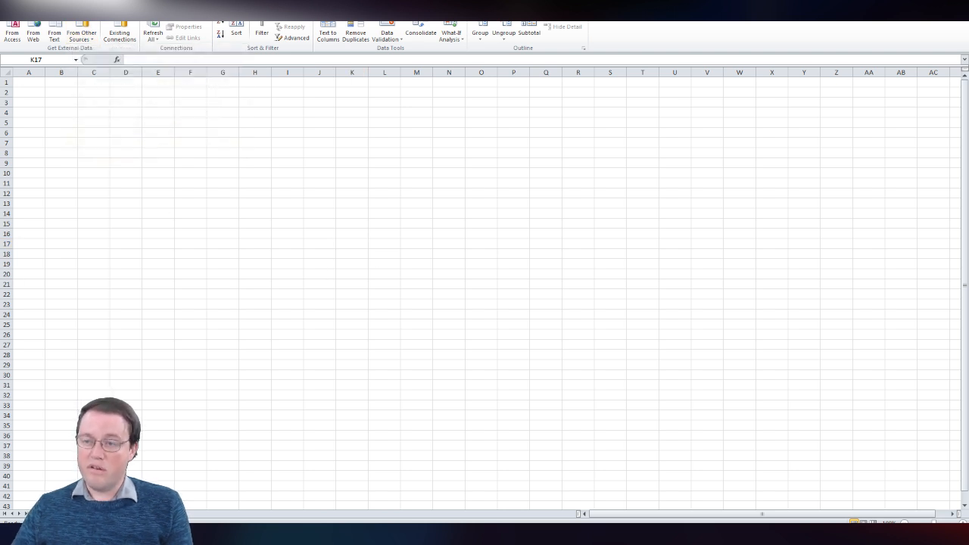
Choose the LIBERO database as the query's data source, keeping the Query Wizard enabled.
{"action": "left_click_drag", "start_coordinate": [829, 169], "coordinate": [516, 113]}
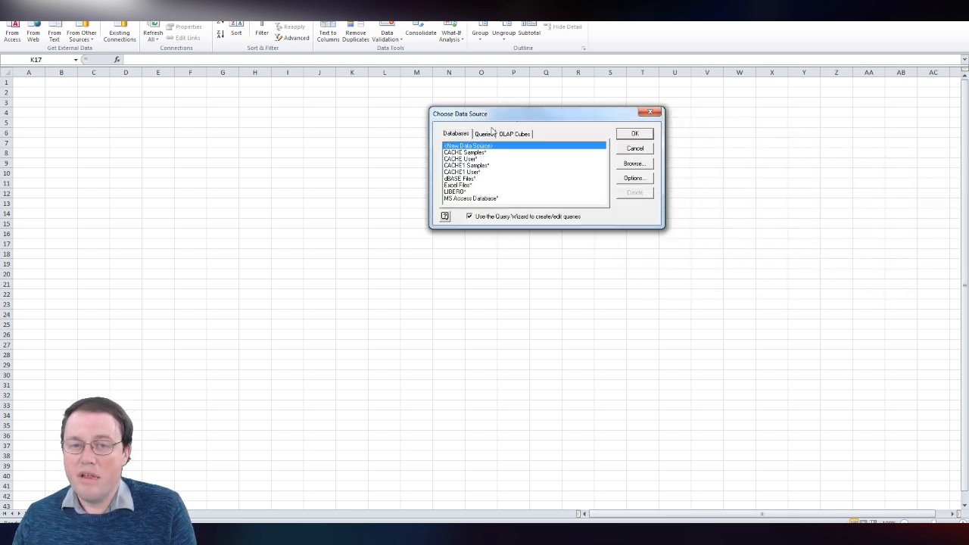
{"action": "left_click", "coordinate": [462, 192]}
{"action": "left_click", "coordinate": [641, 135]}
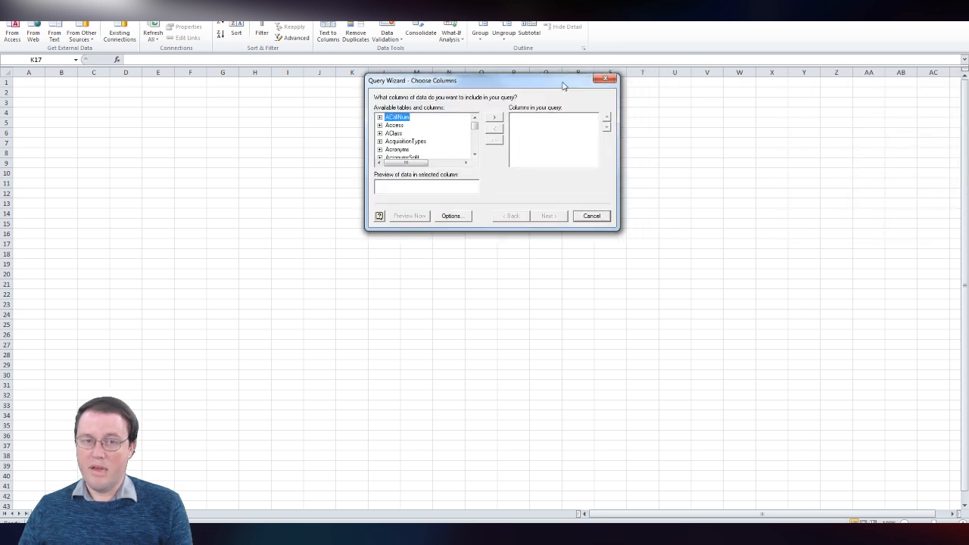
Find the StockItems table among the available tables and expand it to list its columns.
{"action": "left_click", "coordinate": [474, 156]}
{"action": "left_click", "coordinate": [475, 156]}
{"action": "left_click", "coordinate": [474, 155]}
{"action": "left_click", "coordinate": [474, 155]}
{"action": "mouse_move", "coordinate": [475, 125]}
{"action": "left_mouse_down"}
{"action": "mouse_move", "coordinate": [477, 142]}
{"action": "mouse_move", "coordinate": [475, 134]}
{"action": "left_mouse_up"}
{"action": "scroll", "coordinate": [435, 151], "scroll_direction": "up", "scroll_amount": 6}
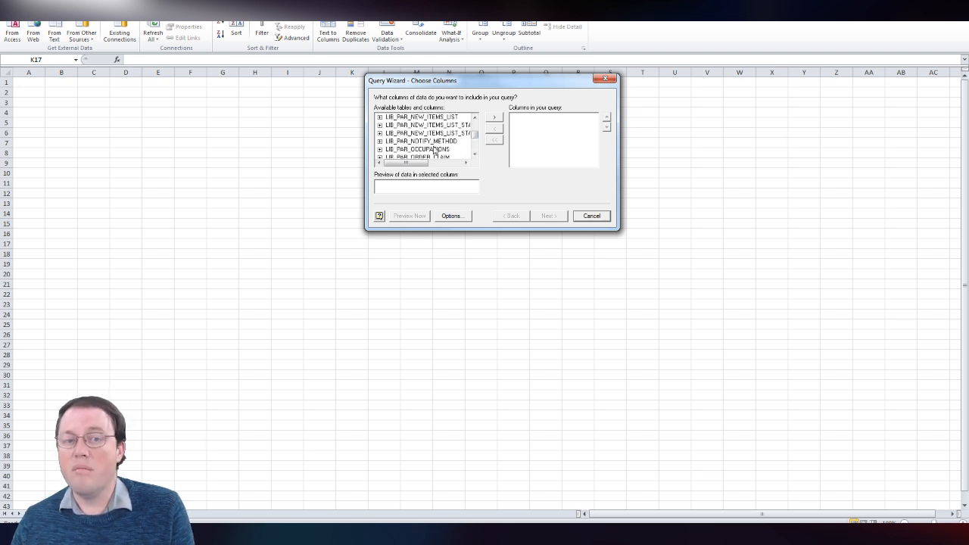
{"action": "scroll", "coordinate": [434, 150], "scroll_direction": "down", "scroll_amount": 10}
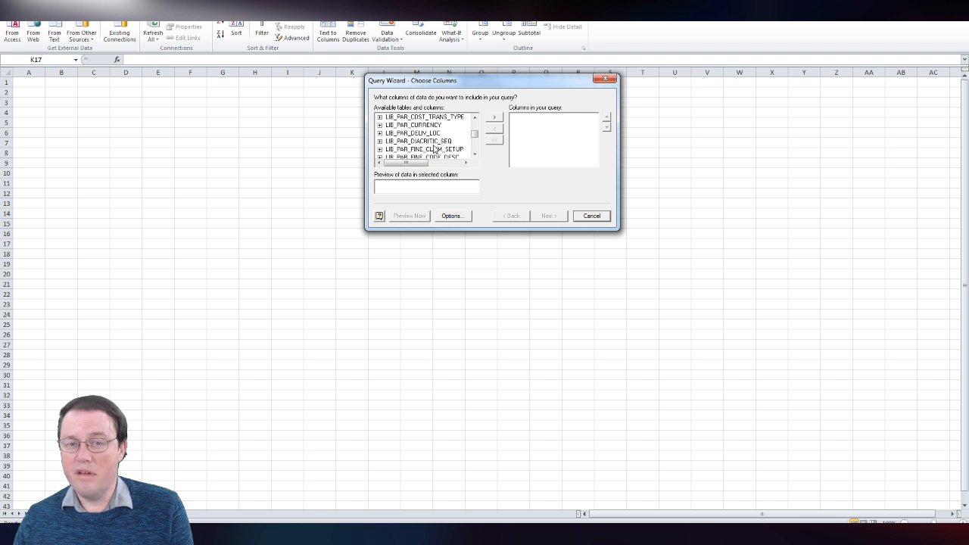
{"action": "scroll", "coordinate": [436, 154], "scroll_direction": "down", "scroll_amount": 12}
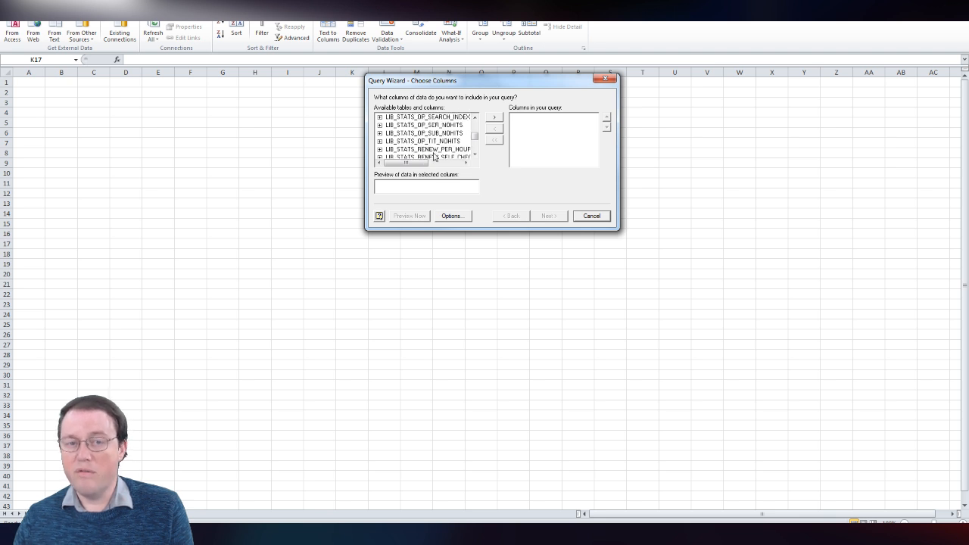
{"action": "scroll", "coordinate": [436, 150], "scroll_direction": "down", "scroll_amount": 5}
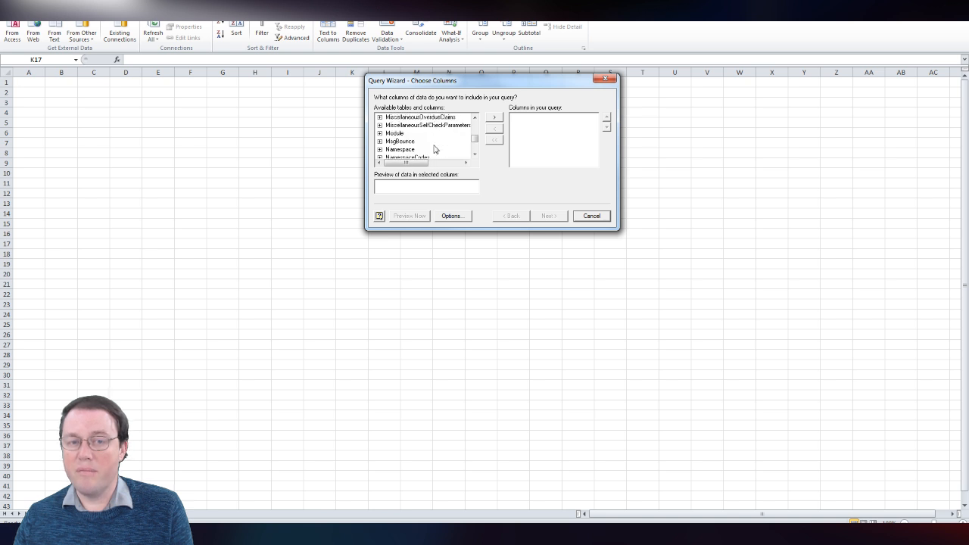
{"action": "scroll", "coordinate": [431, 147], "scroll_direction": "down", "scroll_amount": 15}
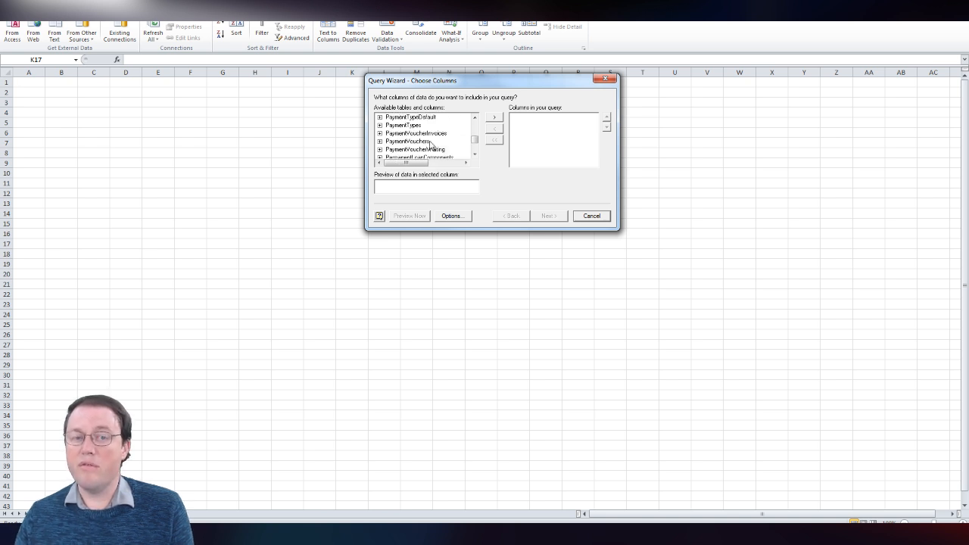
{"action": "scroll", "coordinate": [431, 147], "scroll_direction": "down", "scroll_amount": 15}
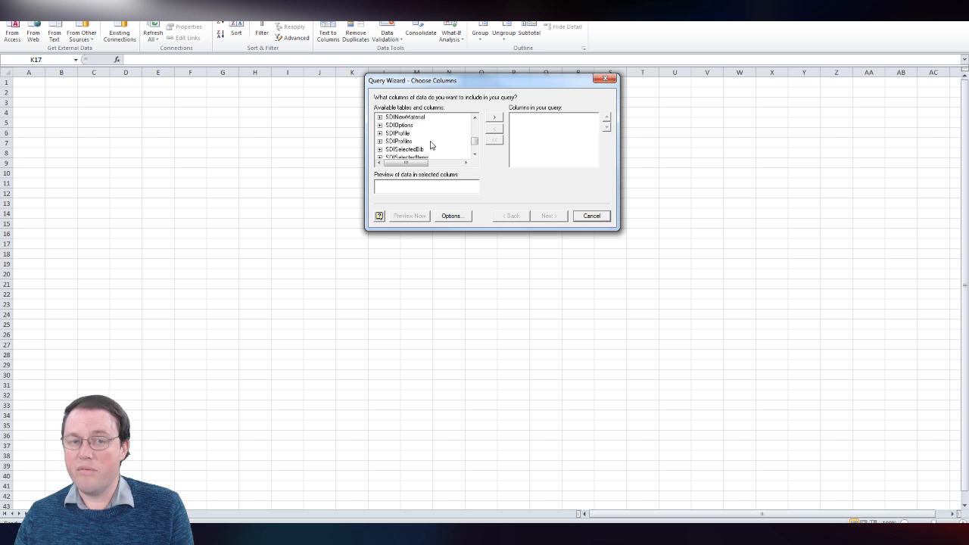
{"action": "scroll", "coordinate": [430, 145], "scroll_direction": "down", "scroll_amount": 15}
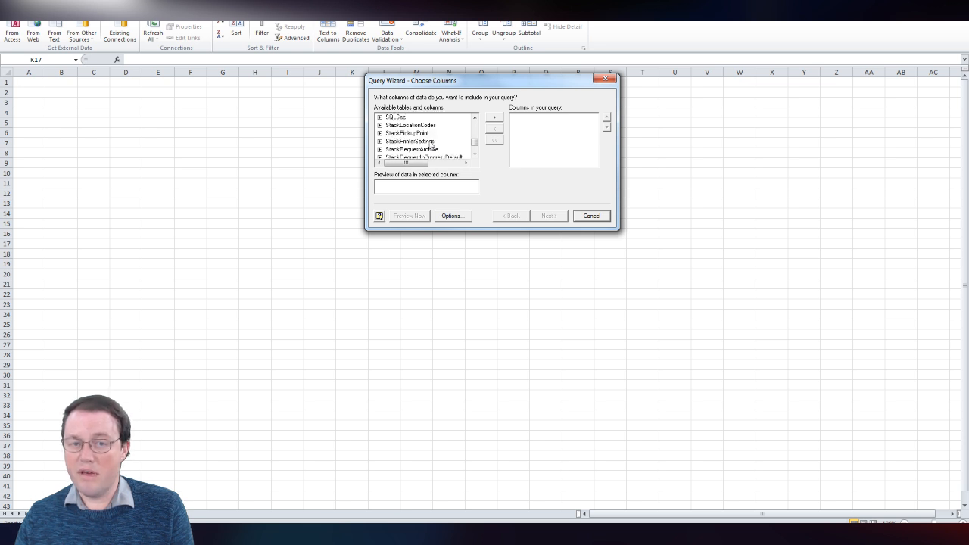
{"action": "scroll", "coordinate": [431, 144], "scroll_direction": "down", "scroll_amount": 10}
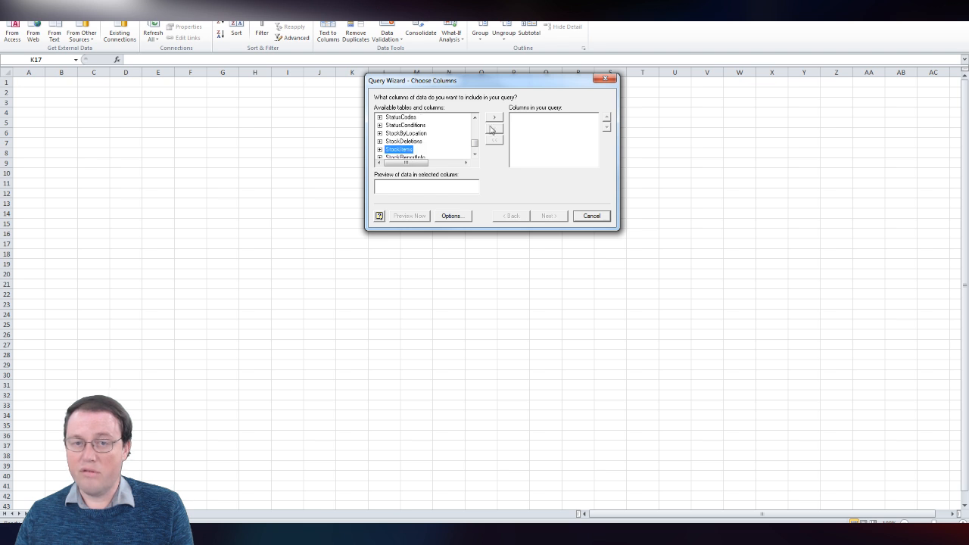
{"action": "left_click", "coordinate": [381, 150]}
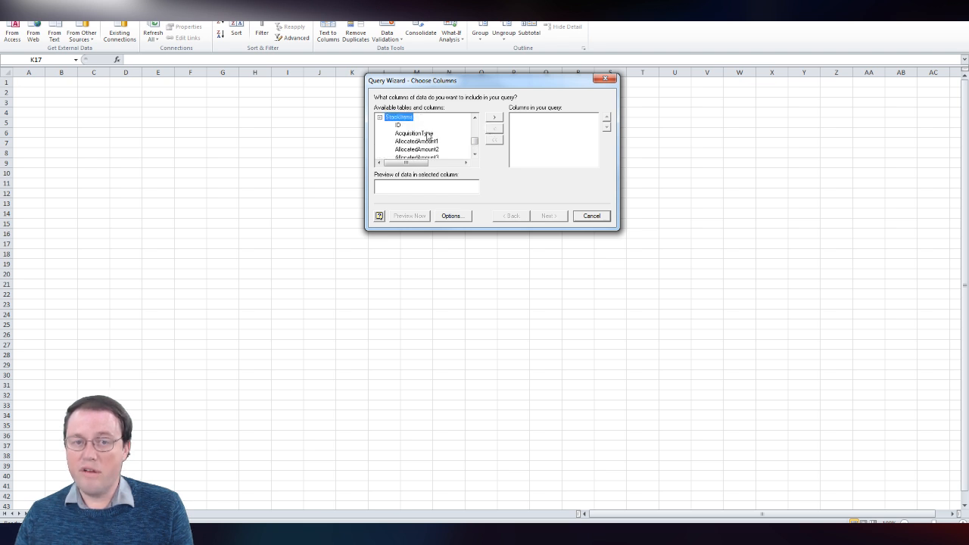
Add the Barcode and Collection columns from StockItems to the query.
{"action": "scroll", "coordinate": [417, 132], "scroll_direction": "down", "scroll_amount": 4}
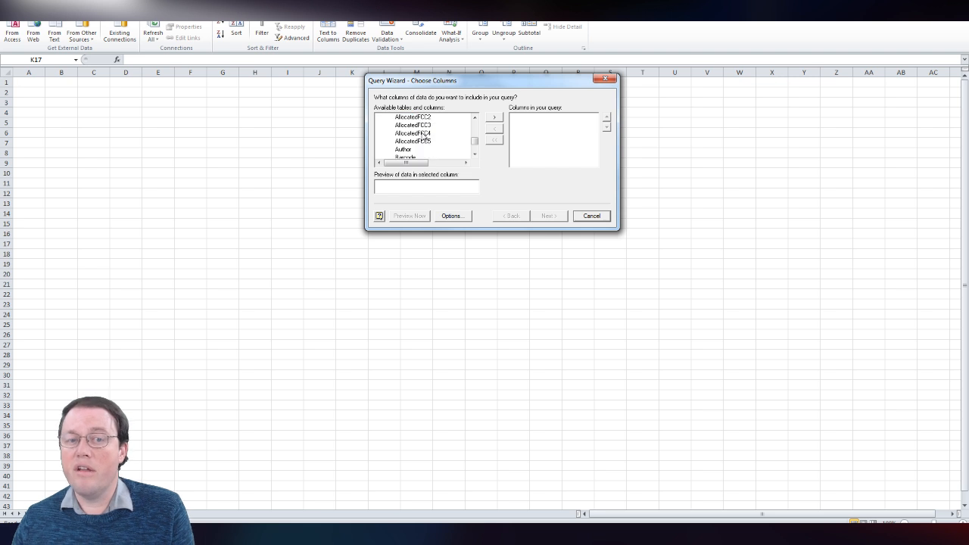
{"action": "scroll", "coordinate": [414, 151], "scroll_direction": "down", "scroll_amount": 1}
{"action": "left_click", "coordinate": [407, 133]}
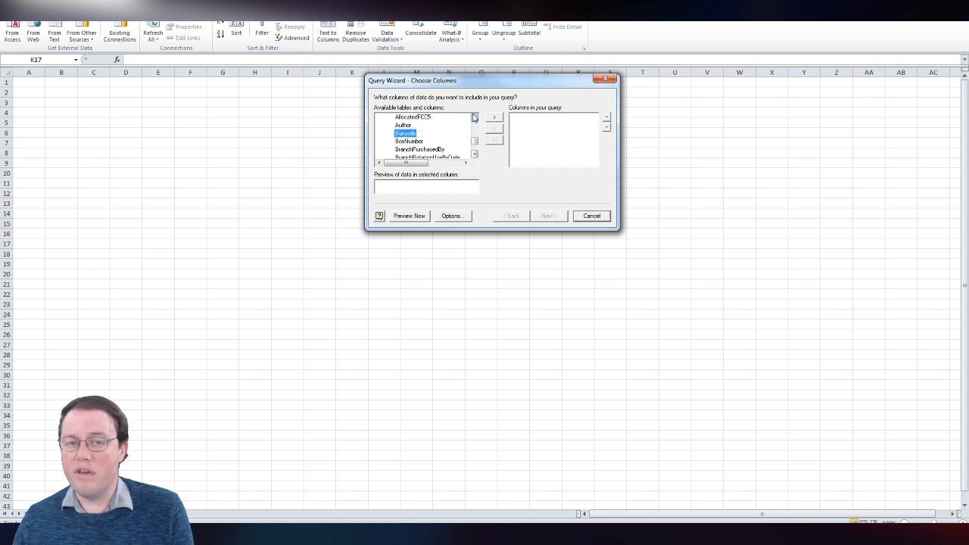
{"action": "left_click", "coordinate": [495, 120]}
{"action": "scroll", "coordinate": [417, 143], "scroll_direction": "down", "scroll_amount": 1}
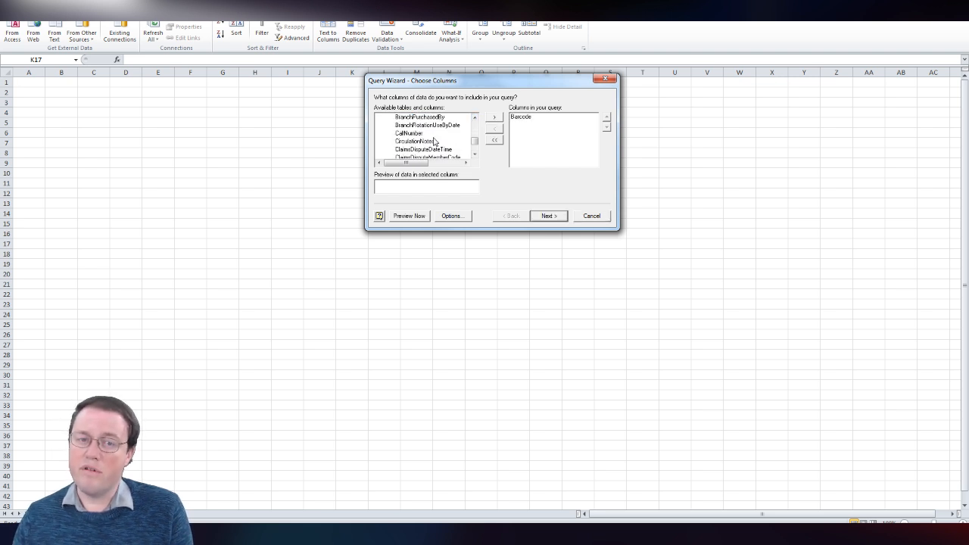
{"action": "scroll", "coordinate": [418, 143], "scroll_direction": "down", "scroll_amount": 2}
{"action": "left_click", "coordinate": [416, 151]}
{"action": "left_click", "coordinate": [495, 118]}
Add the Title and TimesIssued columns from StockItems to the query and proceed to the row filter settings.
{"action": "scroll", "coordinate": [417, 154], "scroll_direction": "down", "scroll_amount": 2}
{"action": "scroll", "coordinate": [444, 152], "scroll_direction": "down", "scroll_amount": 10}
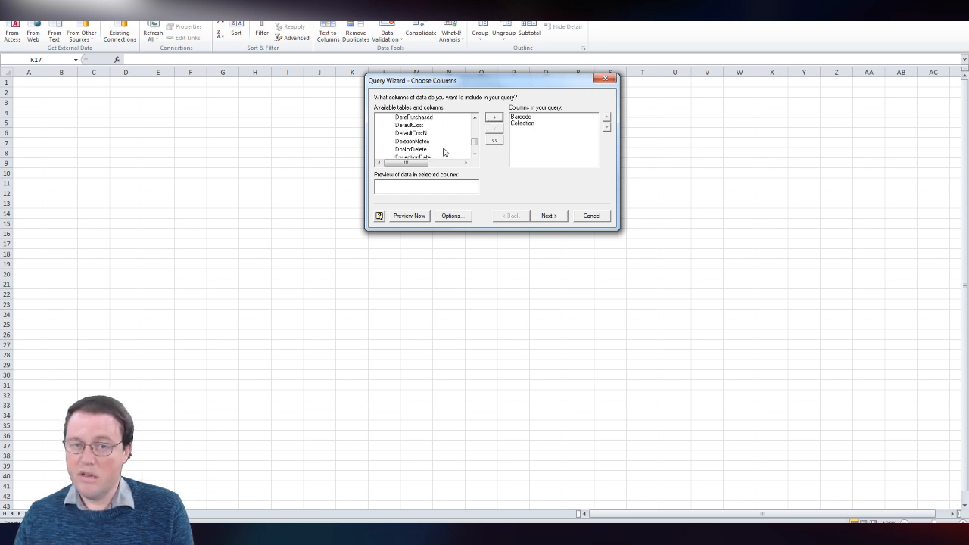
{"action": "scroll", "coordinate": [444, 151], "scroll_direction": "down", "scroll_amount": 4}
{"action": "scroll", "coordinate": [444, 150], "scroll_direction": "down", "scroll_amount": 6}
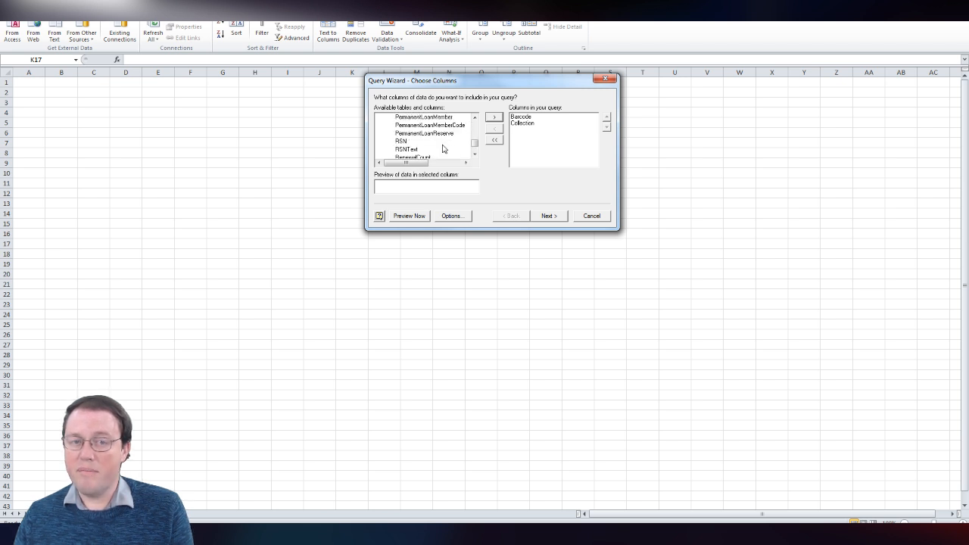
{"action": "scroll", "coordinate": [443, 149], "scroll_direction": "down", "scroll_amount": 8}
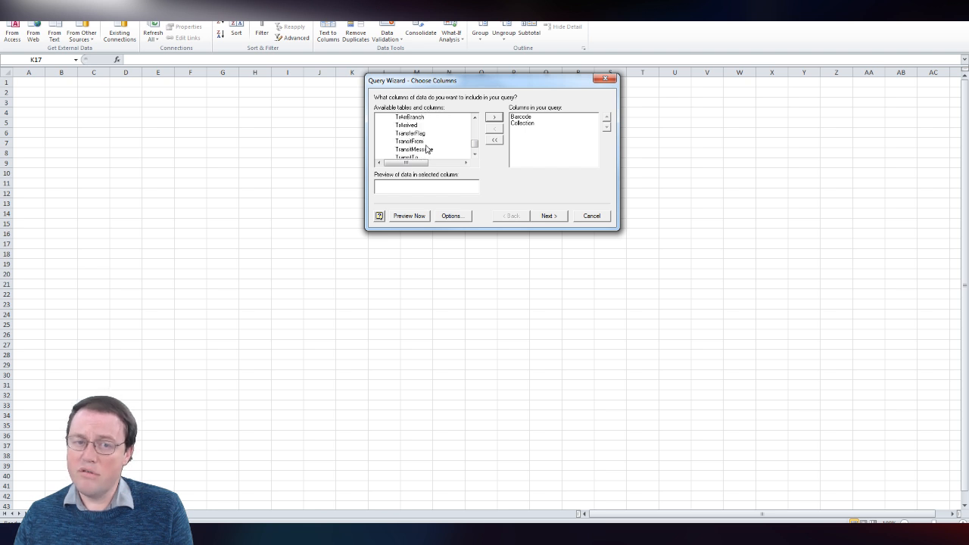
{"action": "scroll", "coordinate": [424, 150], "scroll_direction": "up", "scroll_amount": 4}
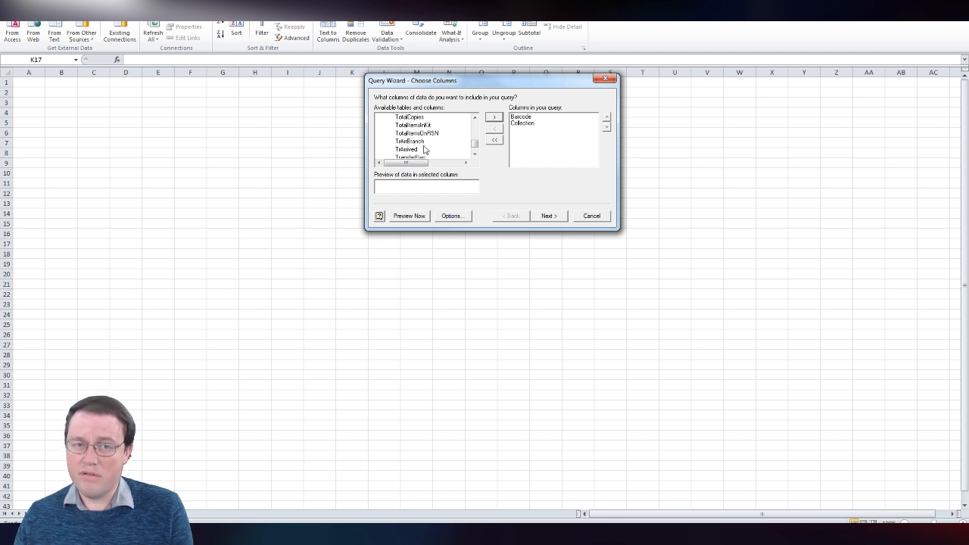
{"action": "left_click", "coordinate": [402, 133]}
{"action": "left_click", "coordinate": [494, 117]}
{"action": "left_click", "coordinate": [411, 125]}
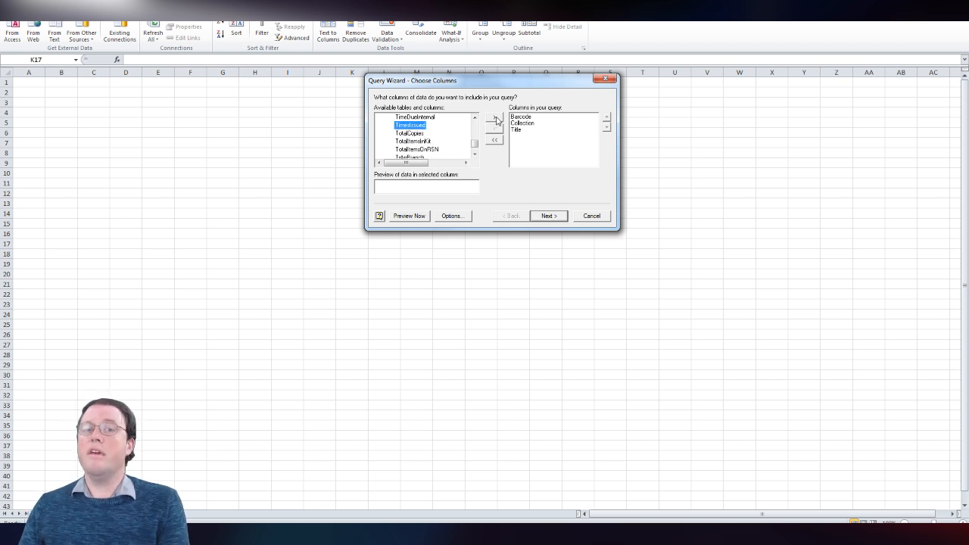
{"action": "left_click", "coordinate": [496, 120]}
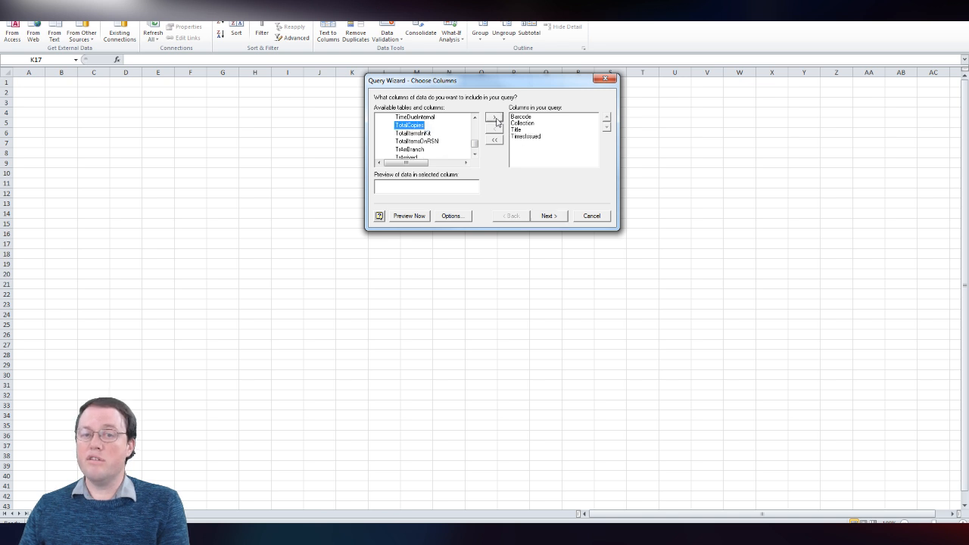
{"action": "left_click", "coordinate": [550, 217]}
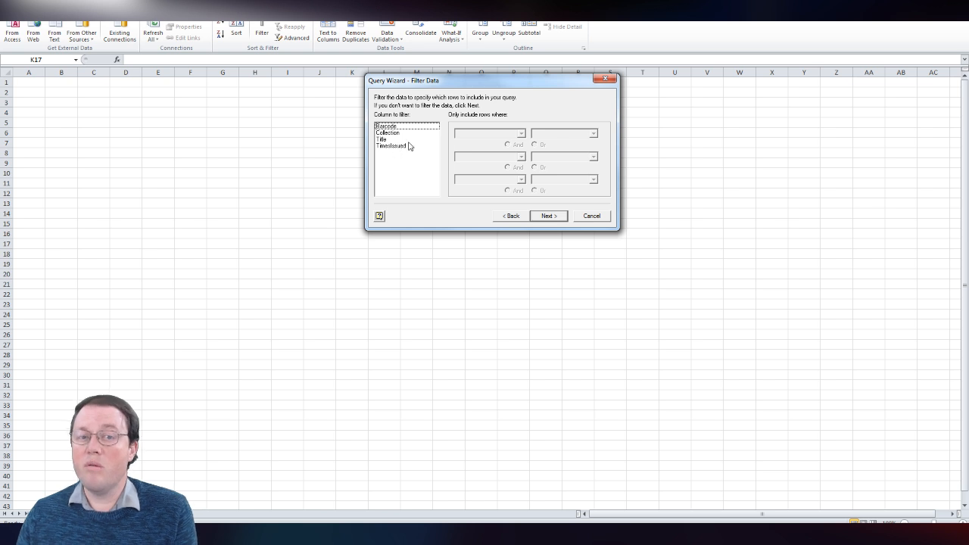
Examine the comparison operators available for filtering rows by Barcode.
{"action": "left_click", "coordinate": [386, 127]}
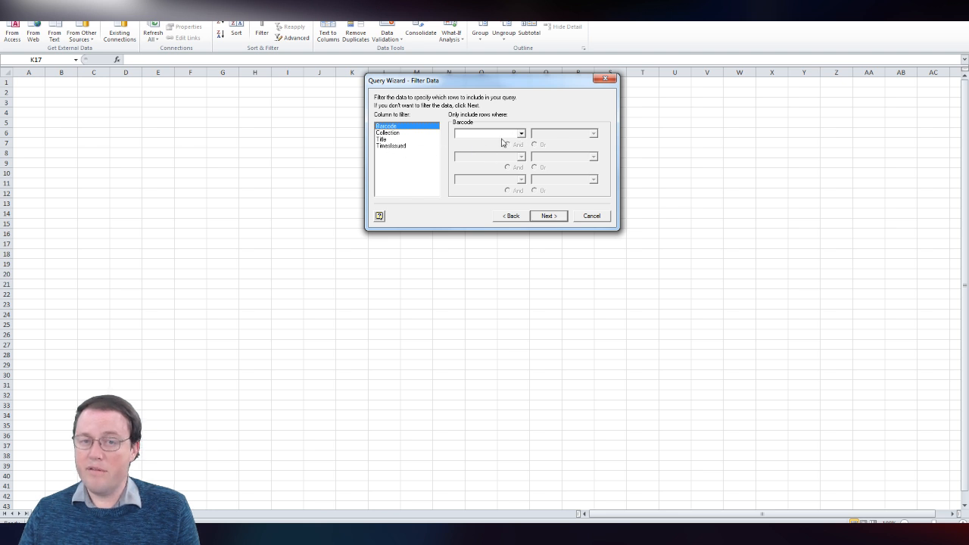
{"action": "left_click", "coordinate": [521, 133]}
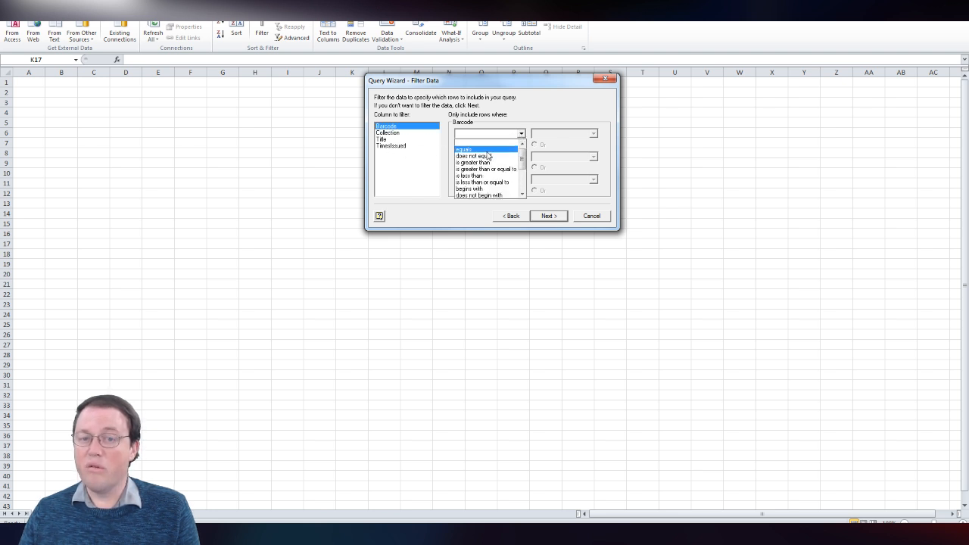
{"action": "left_click_drag", "start_coordinate": [521, 160], "coordinate": [530, 189]}
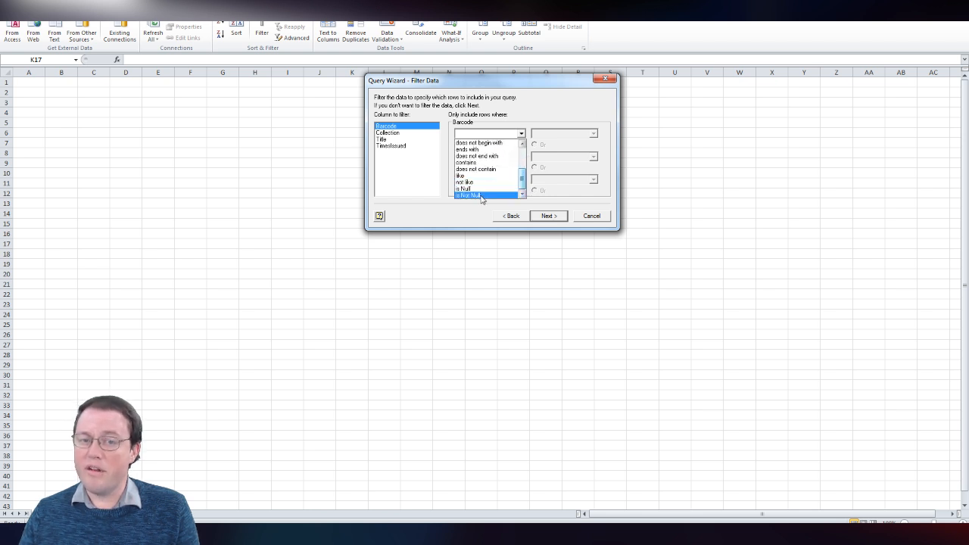
{"action": "scroll", "coordinate": [493, 187], "scroll_direction": "up", "scroll_amount": 5}
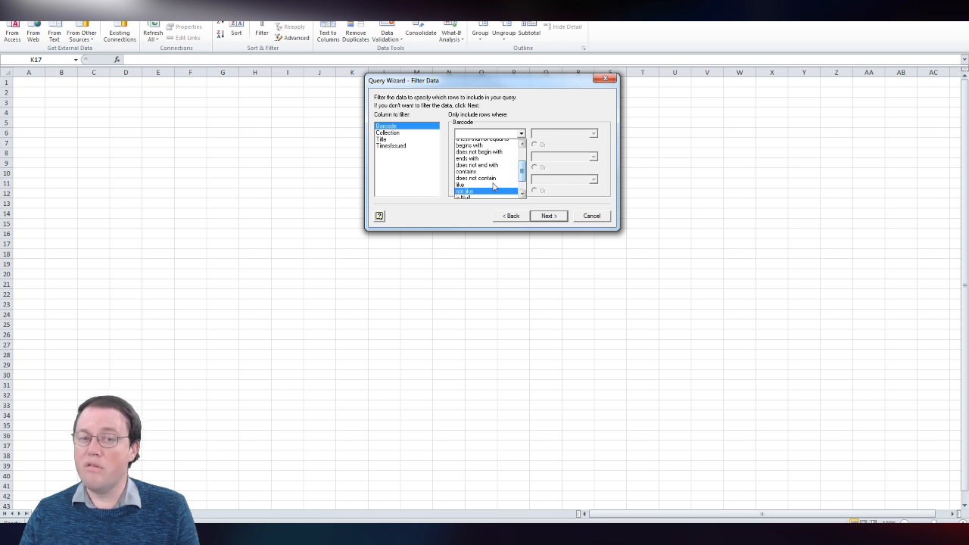
{"action": "left_click", "coordinate": [465, 146]}
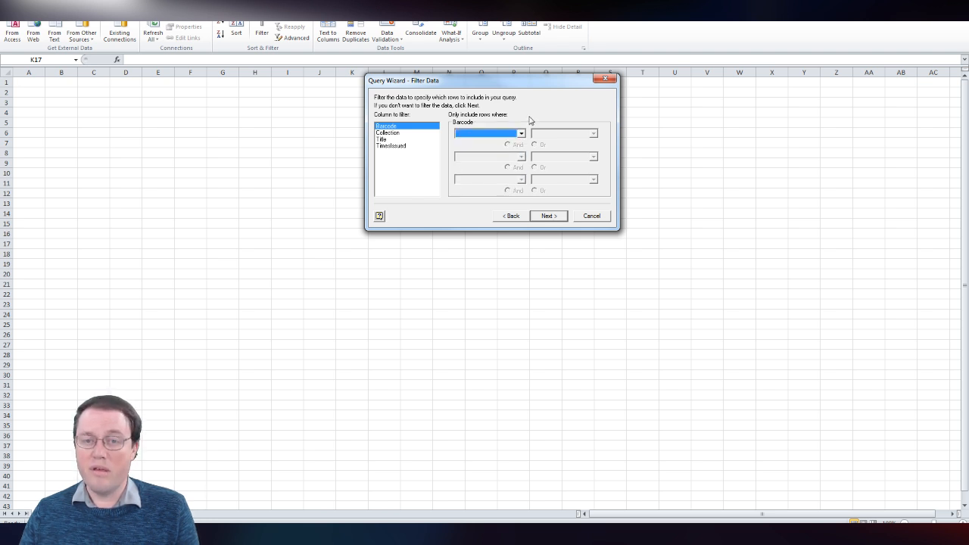
Set the Barcode filter operator to equals and look through the available barcode values without choosing one.
{"action": "left_click", "coordinate": [521, 133]}
{"action": "left_click", "coordinate": [493, 150]}
{"action": "left_click", "coordinate": [545, 135]}
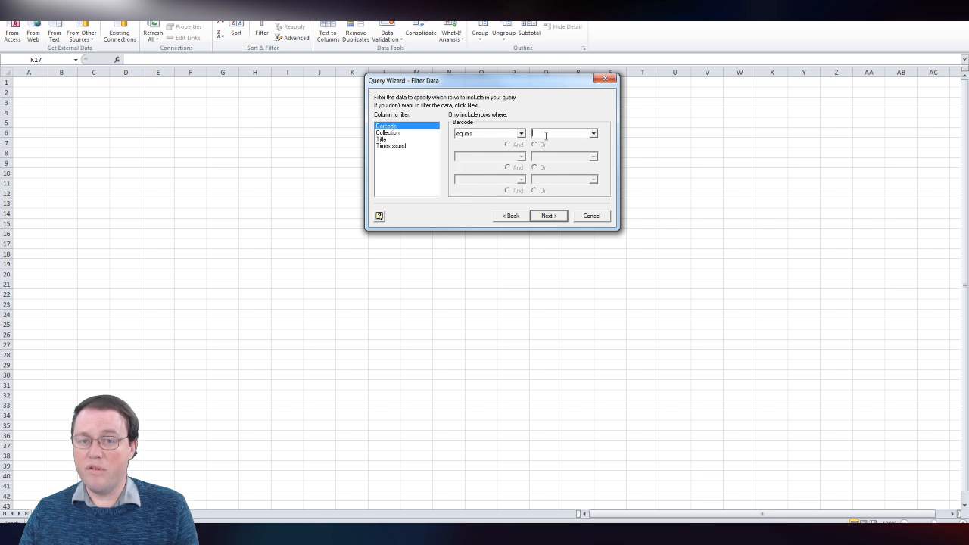
{"action": "left_click", "coordinate": [594, 135]}
{"action": "scroll", "coordinate": [597, 153], "scroll_direction": "down", "scroll_amount": 1}
{"action": "mouse_move", "coordinate": [597, 153]}
{"action": "left_mouse_down"}
{"action": "mouse_move", "coordinate": [592, 190]}
{"action": "mouse_move", "coordinate": [589, 153]}
{"action": "left_mouse_up"}
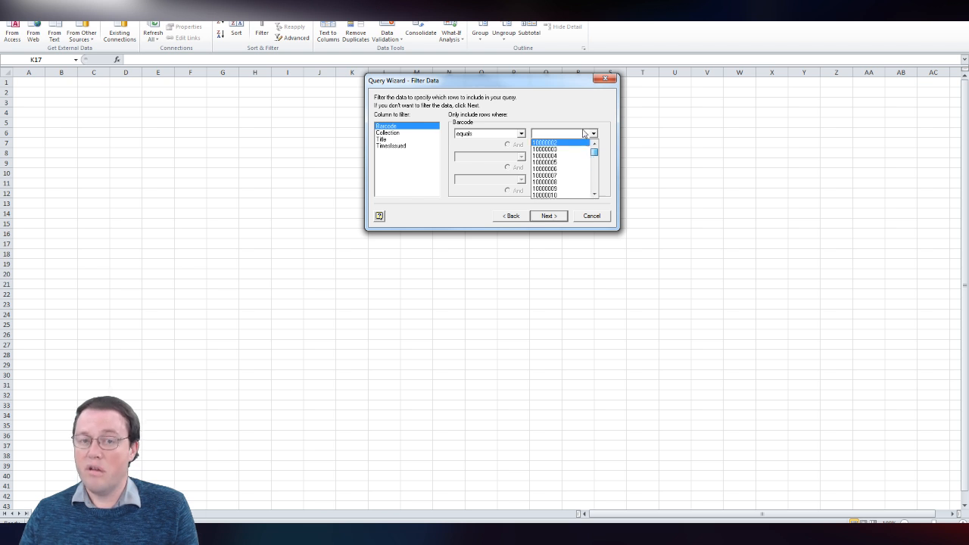
{"action": "left_click", "coordinate": [394, 138]}
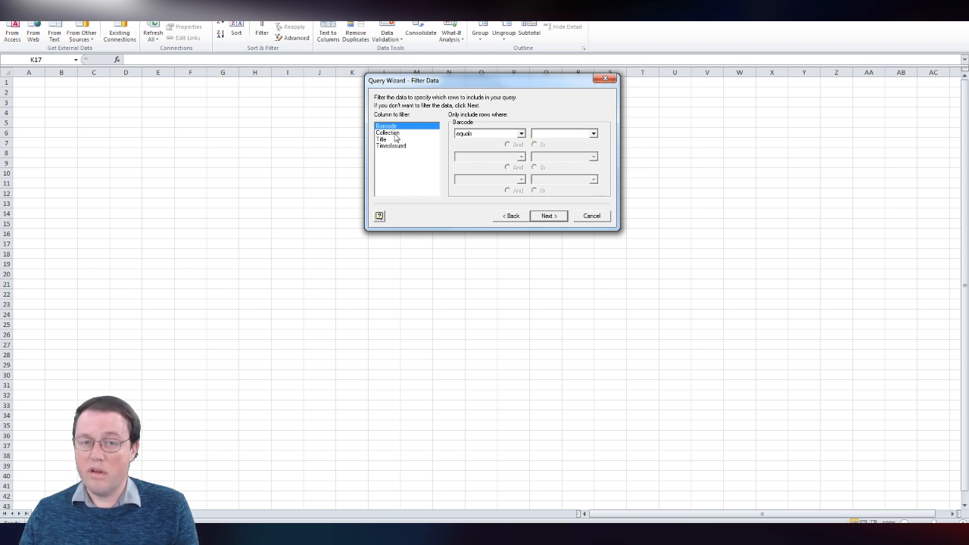
Set the Collection filter operator to equals and look through the available collection codes.
{"action": "left_click", "coordinate": [394, 134]}
{"action": "left_click", "coordinate": [492, 134]}
{"action": "left_click", "coordinate": [496, 150]}
{"action": "left_click", "coordinate": [594, 134]}
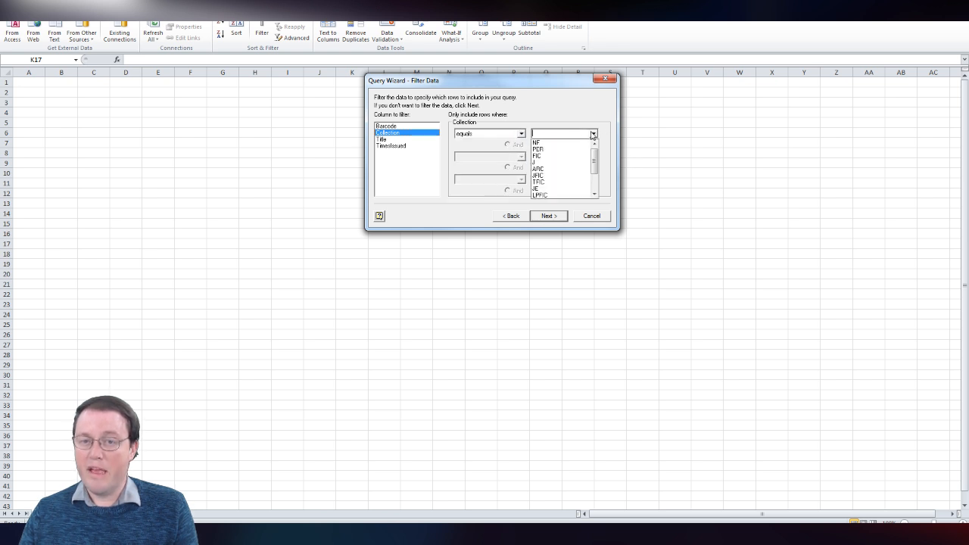
{"action": "mouse_move", "coordinate": [592, 153]}
{"action": "left_mouse_down"}
{"action": "mouse_move", "coordinate": [596, 190]}
{"action": "mouse_move", "coordinate": [588, 143]}
{"action": "left_mouse_up"}
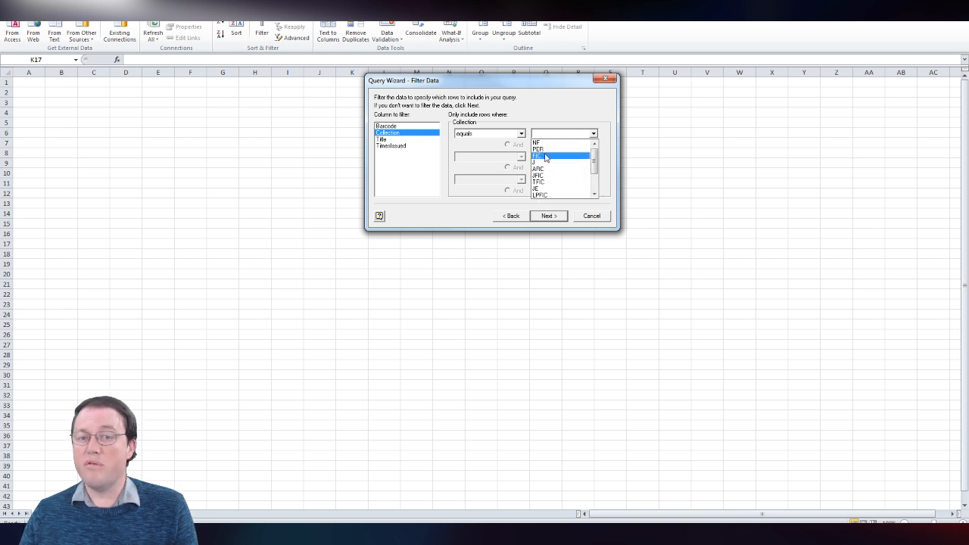
{"action": "scroll", "coordinate": [601, 182], "scroll_direction": "down", "scroll_amount": 2}
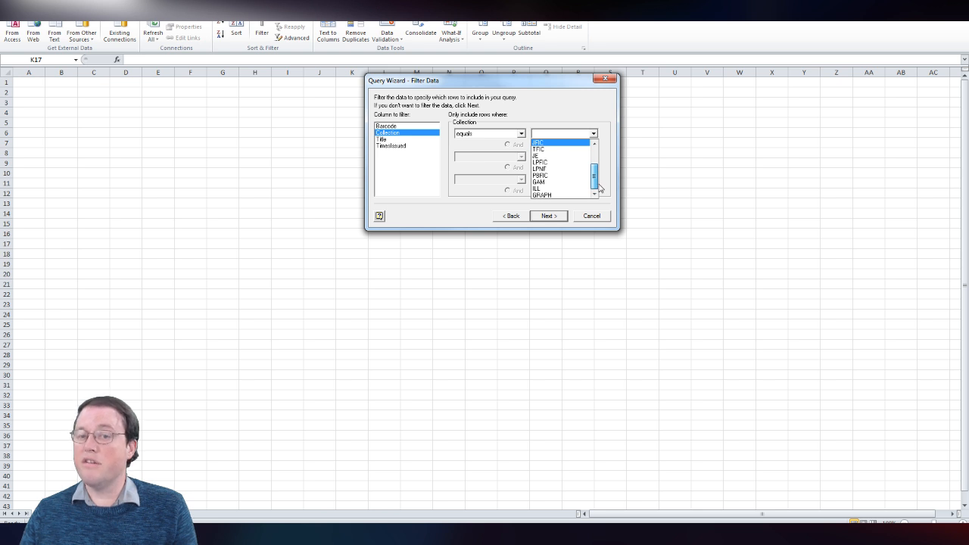
{"action": "scroll", "coordinate": [598, 185], "scroll_direction": "up", "scroll_amount": 2}
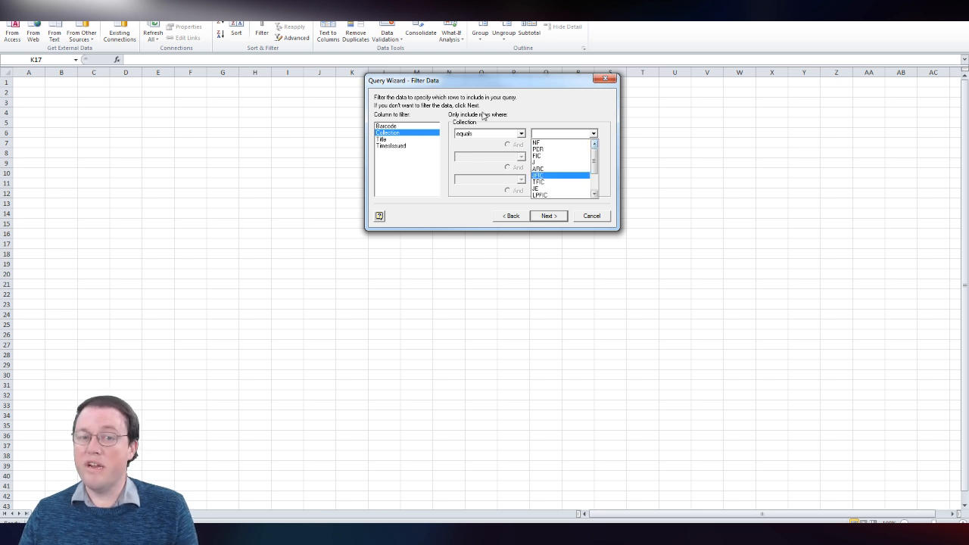
Revisit the Barcode filter, and choose NF as the value for the Collection filter.
{"action": "left_click", "coordinate": [393, 127]}
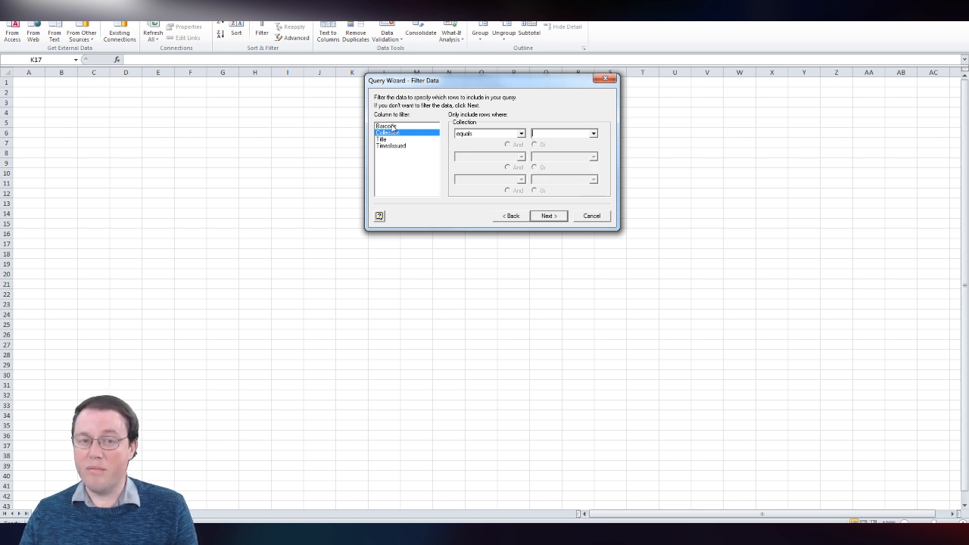
{"action": "left_click", "coordinate": [394, 127]}
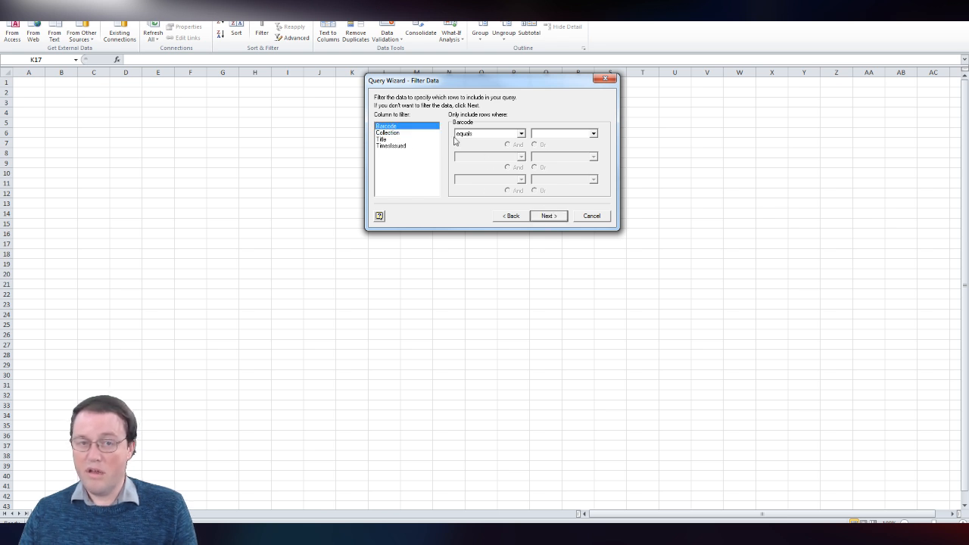
{"action": "left_click", "coordinate": [394, 134]}
{"action": "left_click", "coordinate": [593, 134]}
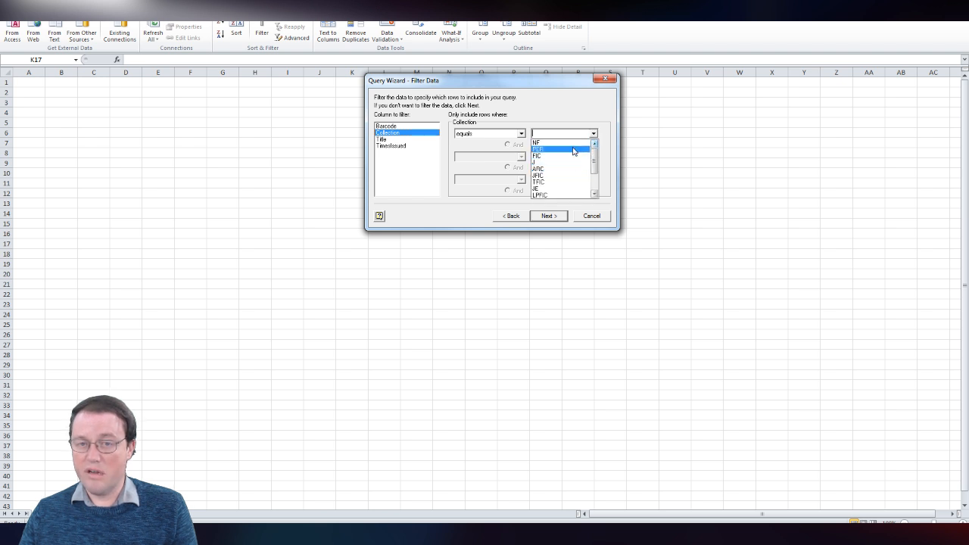
{"action": "left_click", "coordinate": [572, 144]}
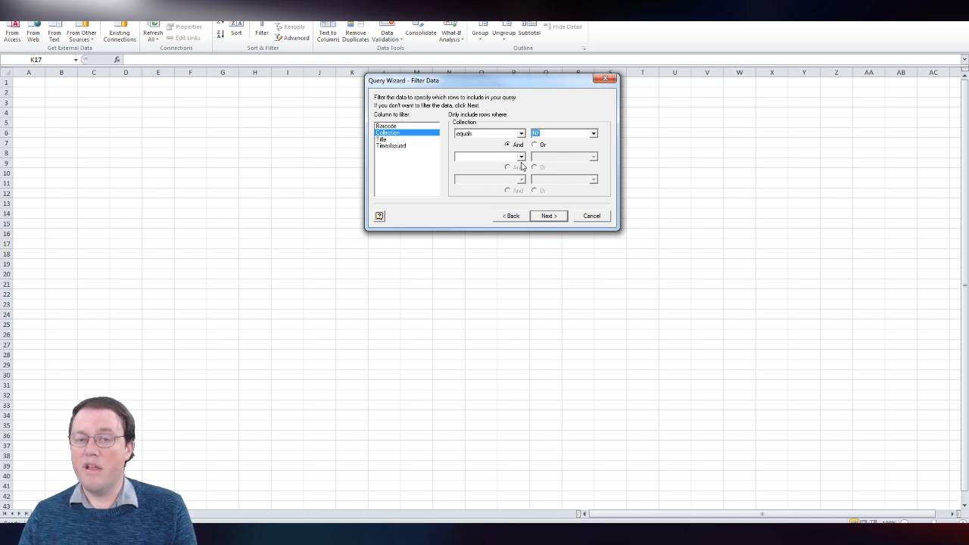
Accept the NF collection filter and sort the query results by Title in ascending order.
{"action": "left_click", "coordinate": [549, 217]}
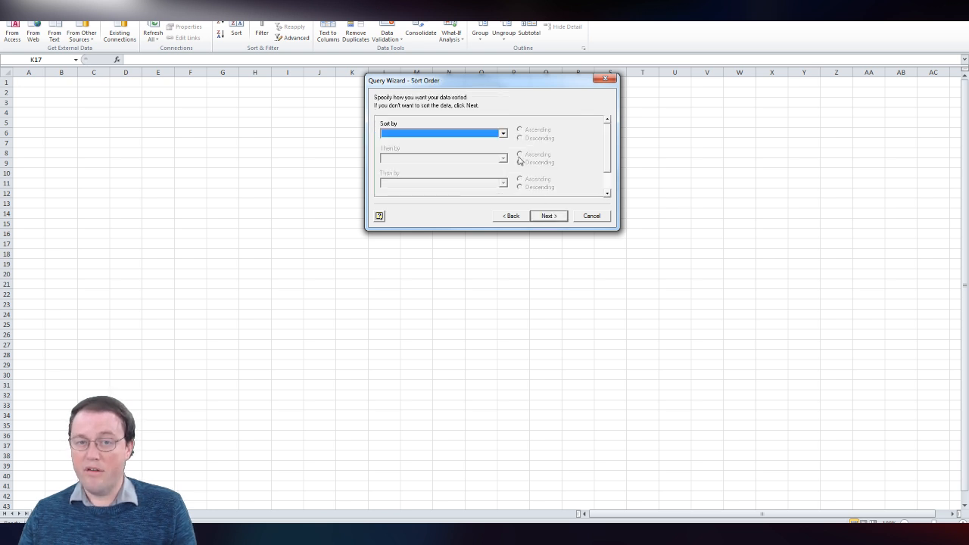
{"action": "left_click", "coordinate": [503, 134]}
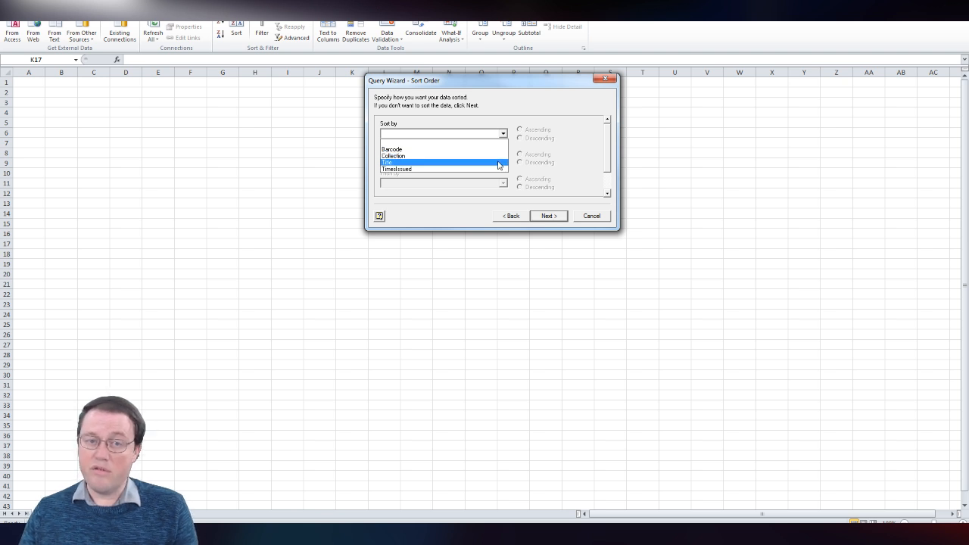
{"action": "left_click", "coordinate": [499, 164]}
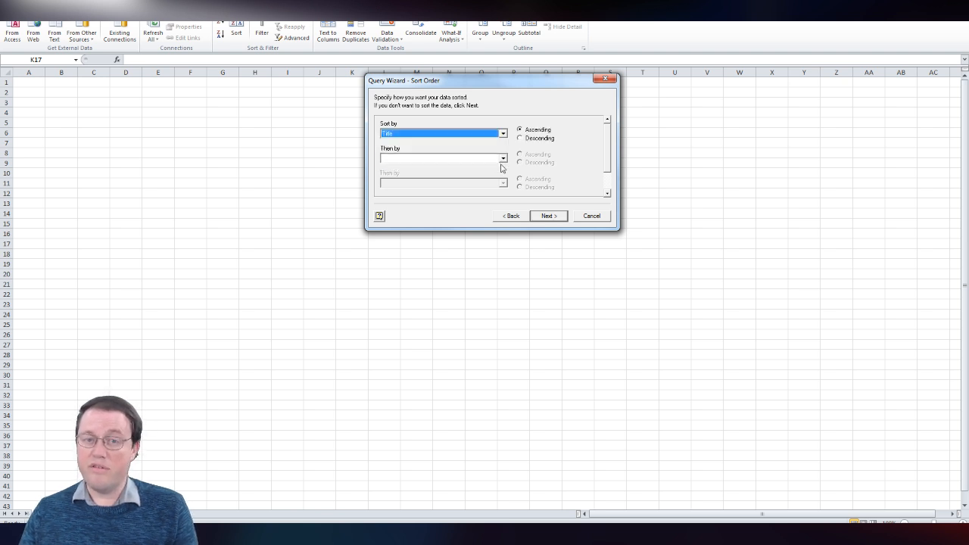
{"action": "left_click", "coordinate": [549, 216]}
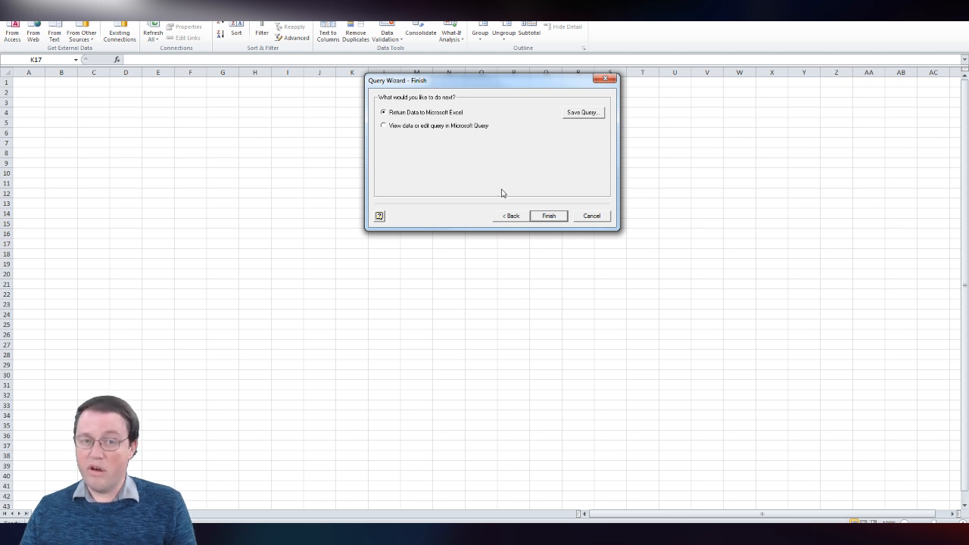
Return the query data to Microsoft Excel as a table in the existing worksheet at cell K17.
{"action": "left_click", "coordinate": [555, 219]}
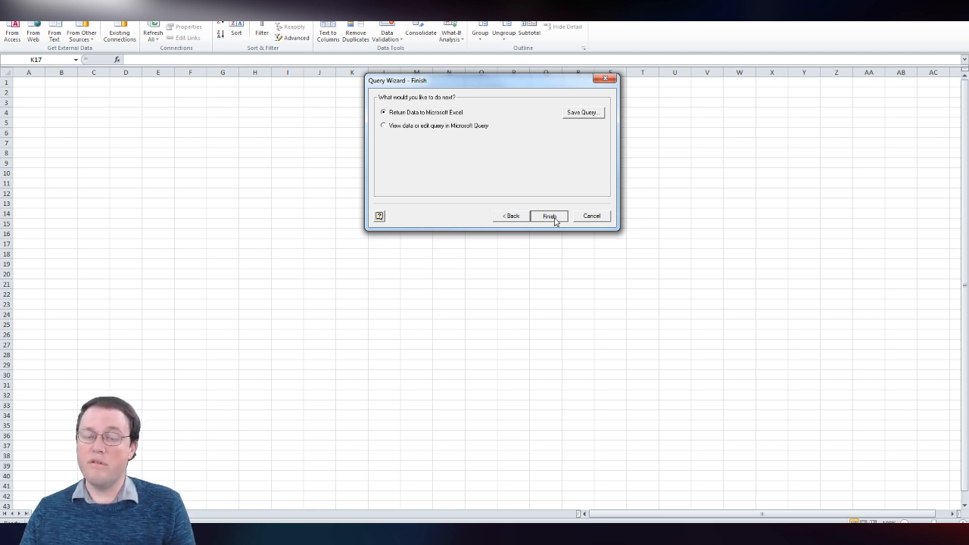
{"action": "left_click", "coordinate": [551, 217]}
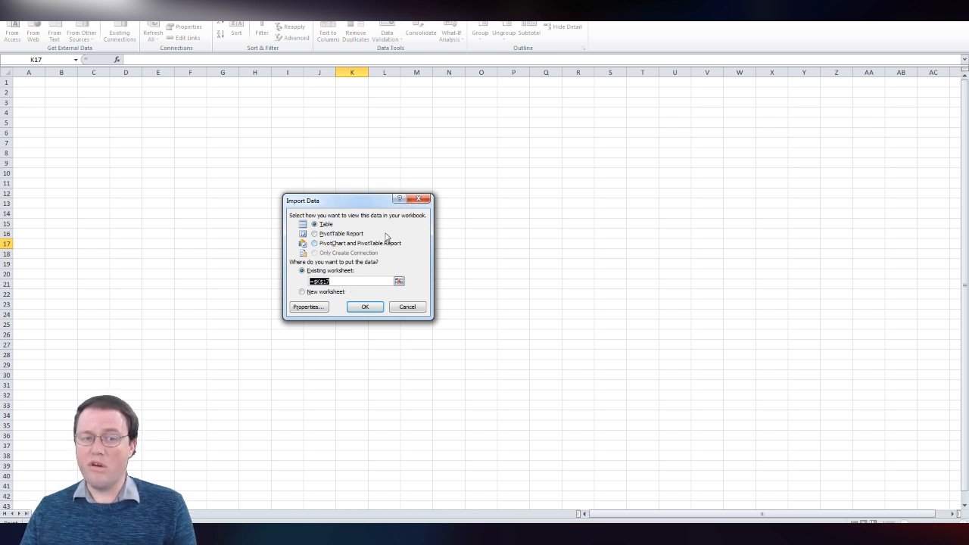
{"action": "left_click", "coordinate": [365, 306]}
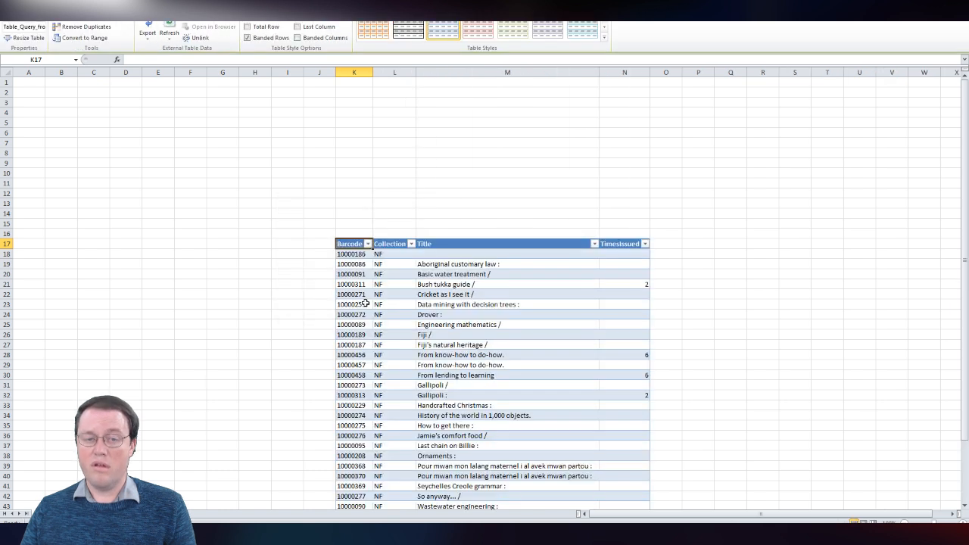
Examine the imported table's rows and columns, including the sort and filter options for Barcode.
{"action": "left_click", "coordinate": [570, 175]}
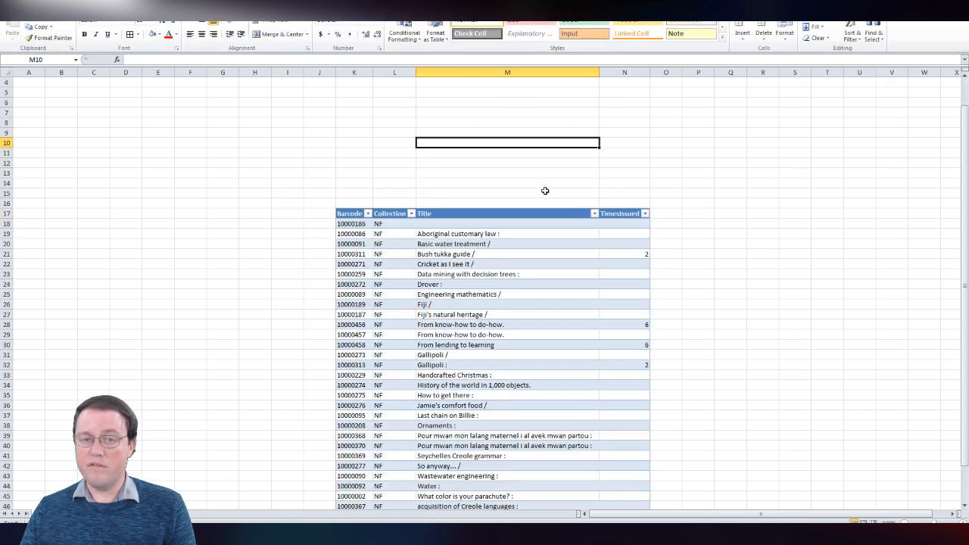
{"action": "scroll", "coordinate": [485, 175], "scroll_direction": "down", "scroll_amount": 3}
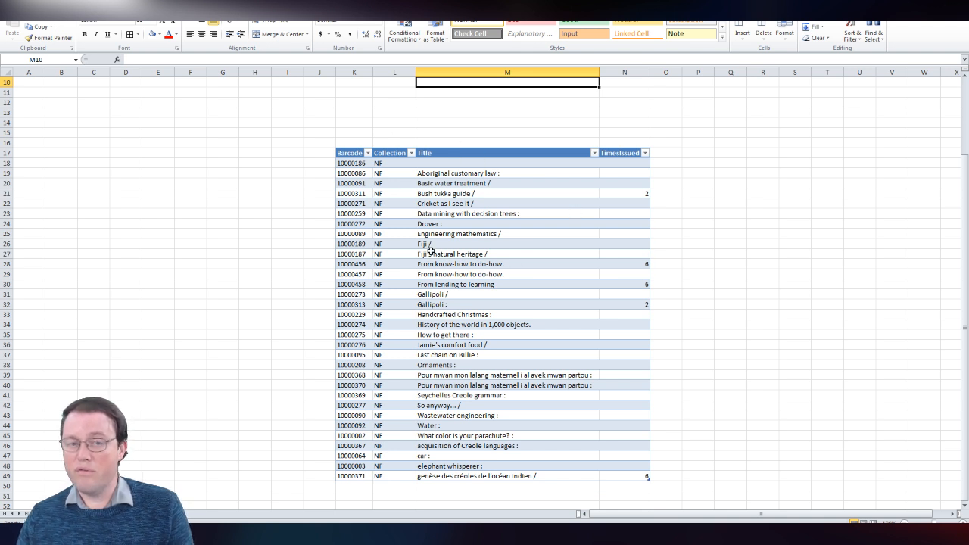
{"action": "left_click", "coordinate": [388, 193]}
{"action": "left_click", "coordinate": [357, 162]}
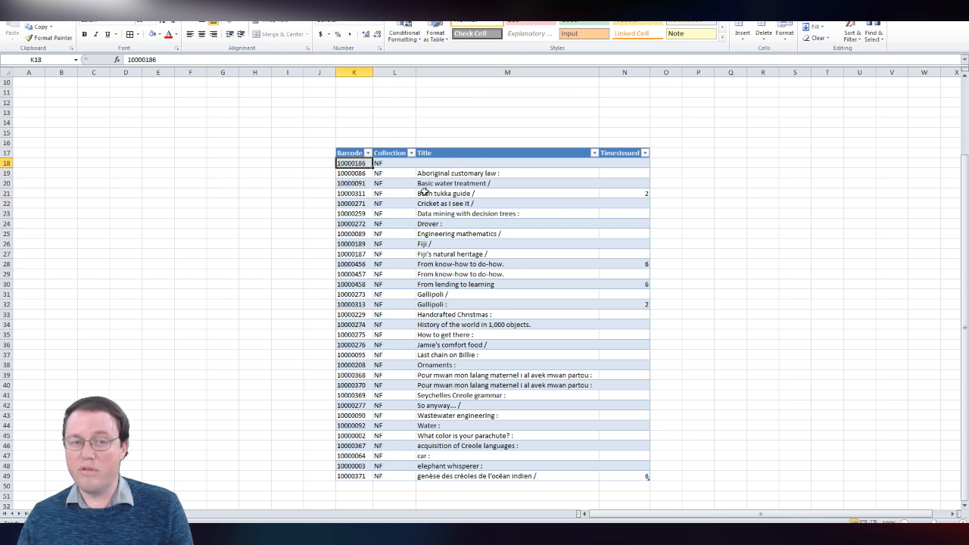
{"action": "left_click", "coordinate": [368, 153]}
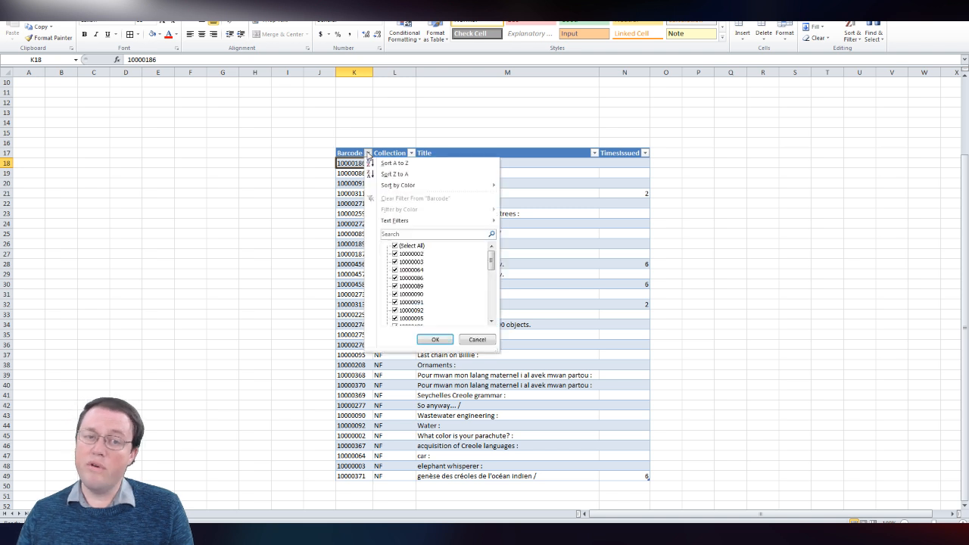
{"action": "left_click", "coordinate": [368, 153]}
{"action": "left_click", "coordinate": [617, 204]}
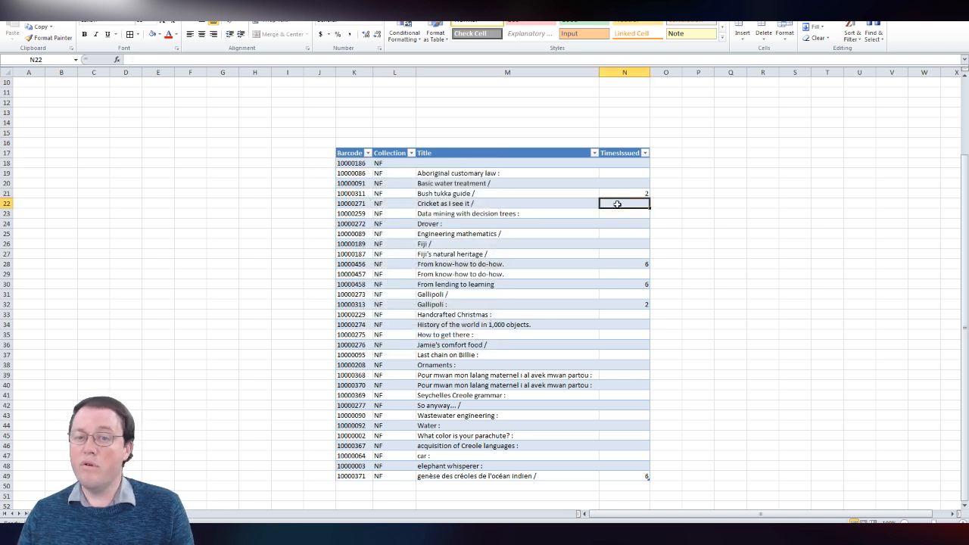
{"action": "left_click_drag", "start_coordinate": [351, 162], "coordinate": [515, 234]}
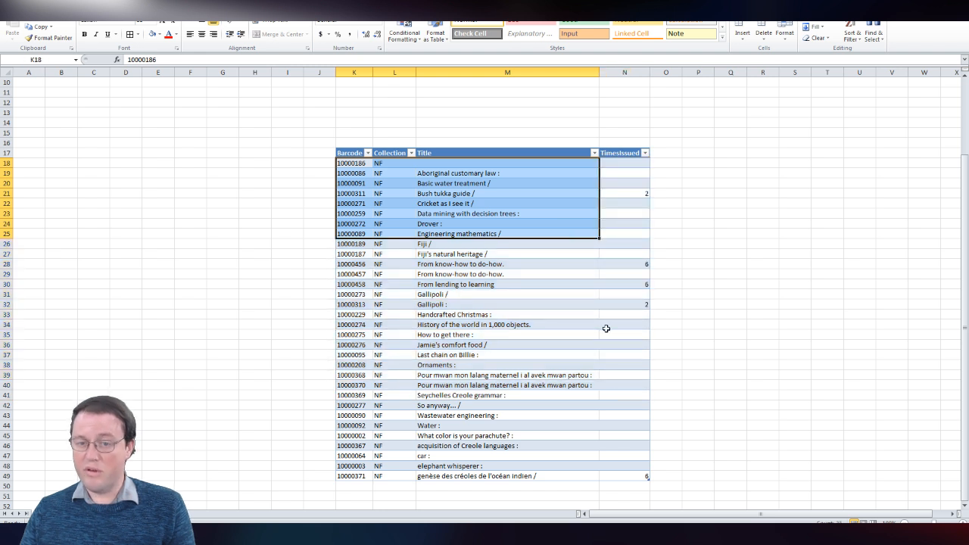
{"action": "scroll", "coordinate": [605, 327], "scroll_direction": "down", "scroll_amount": 3}
{"action": "left_click", "coordinate": [707, 364]}
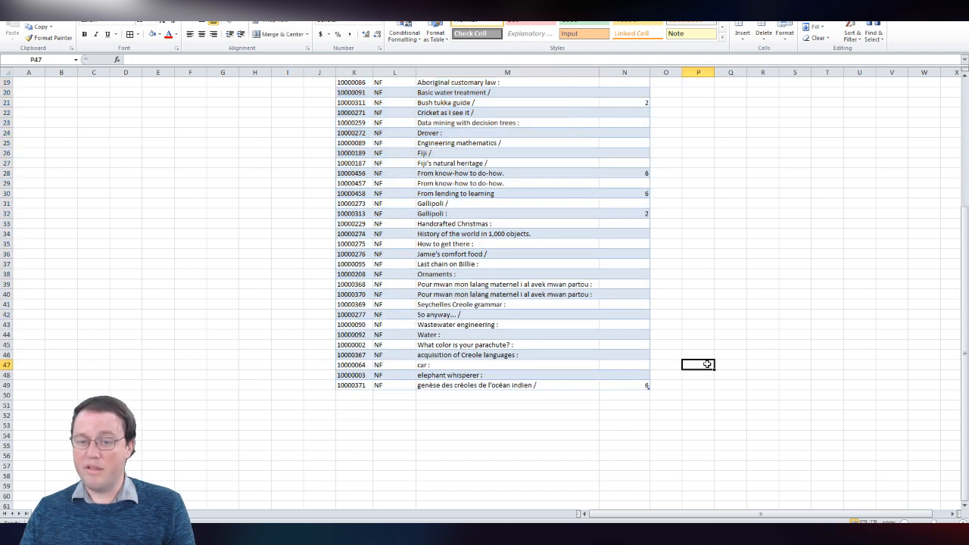
Replace the banded colouring of the whole imported table, K17:N49, with a white fill.
{"action": "left_click_drag", "start_coordinate": [629, 386], "coordinate": [354, 92]}
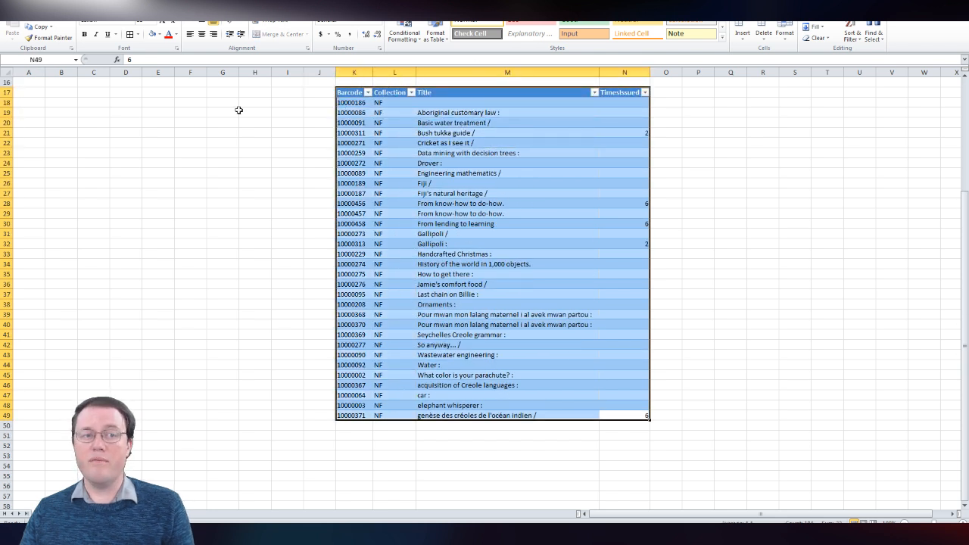
{"action": "left_click", "coordinate": [160, 40]}
{"action": "left_click", "coordinate": [154, 53]}
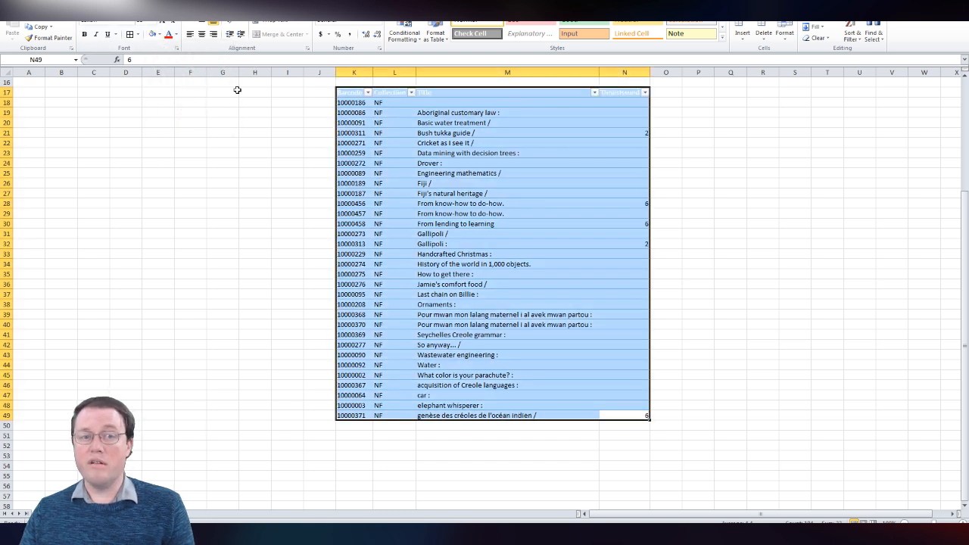
{"action": "left_click", "coordinate": [589, 233]}
Apply All Borders to the whole imported table, K17:N49, including its header row.
{"action": "left_click", "coordinate": [354, 91]}
{"action": "left_click_drag", "start_coordinate": [354, 91], "coordinate": [638, 409]}
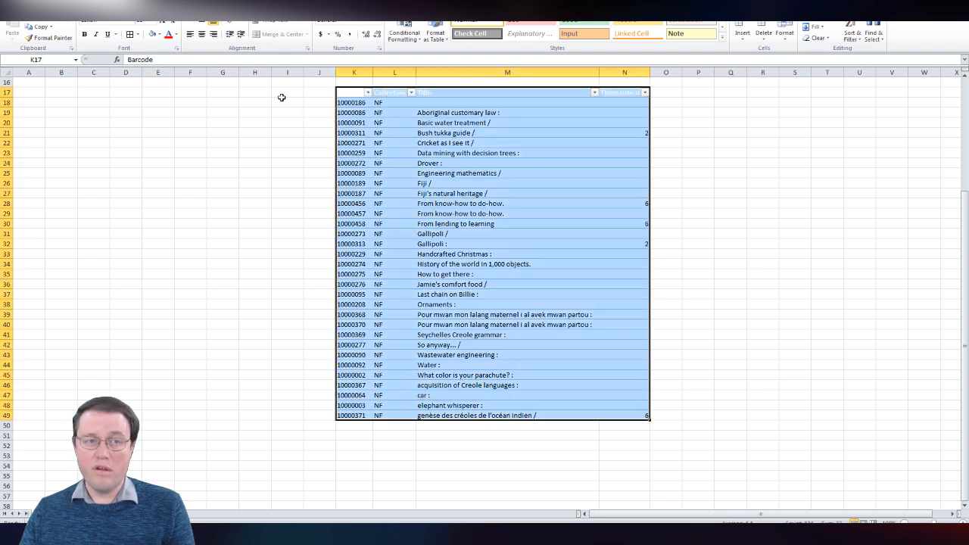
{"action": "left_click", "coordinate": [138, 34]}
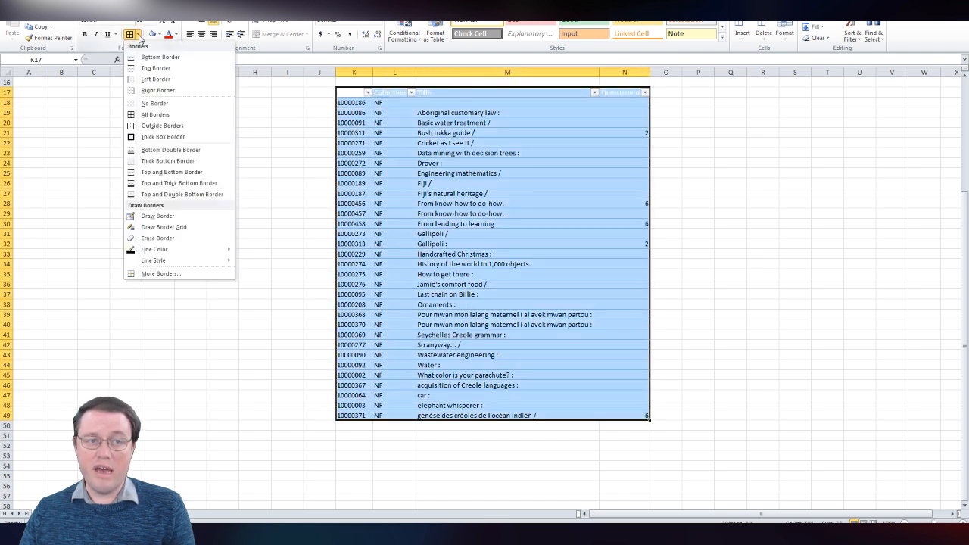
{"action": "left_click", "coordinate": [161, 117]}
{"action": "left_click", "coordinate": [477, 223]}
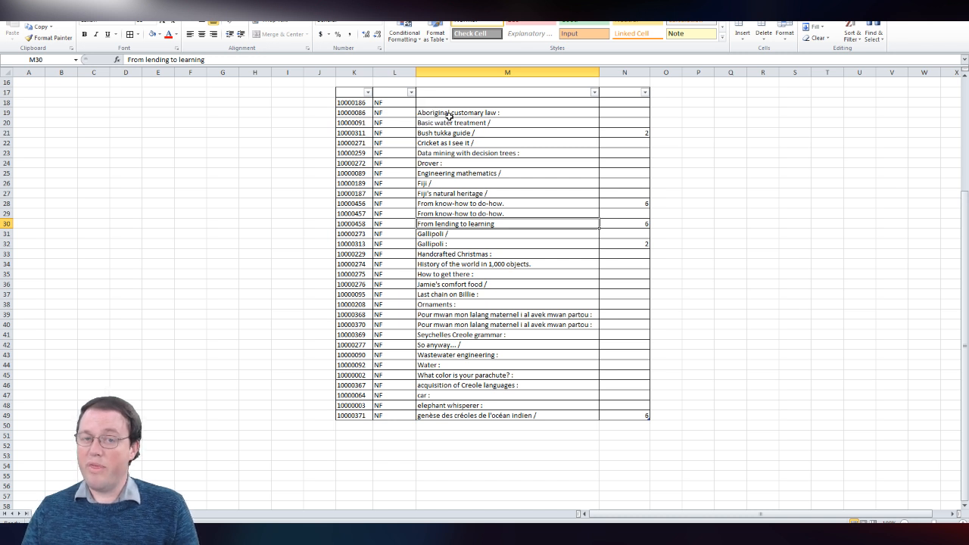
Review the bordered table from its header row to its last row, checking the column headings.
{"action": "left_click", "coordinate": [352, 93]}
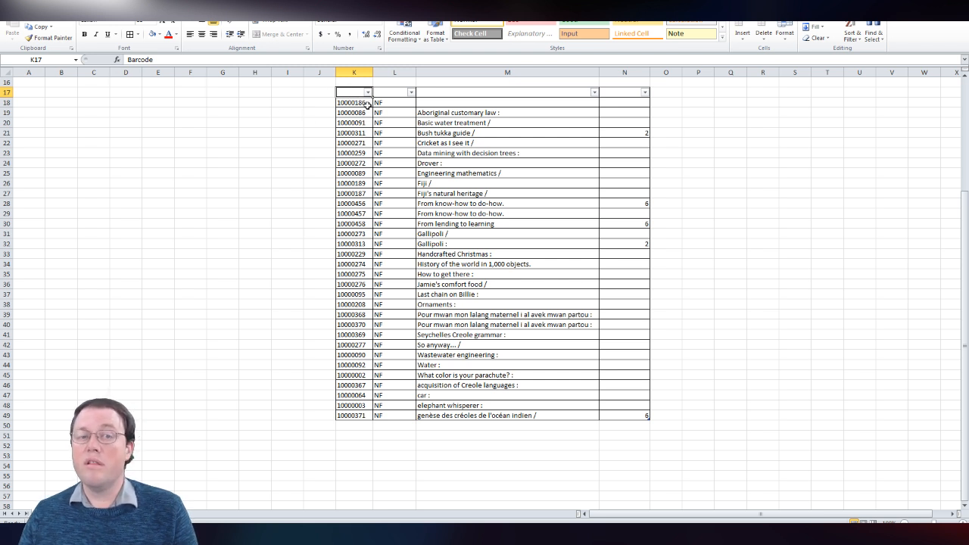
{"action": "scroll", "coordinate": [368, 106], "scroll_direction": "up", "scroll_amount": 3}
{"action": "scroll", "coordinate": [370, 112], "scroll_direction": "down", "scroll_amount": 3}
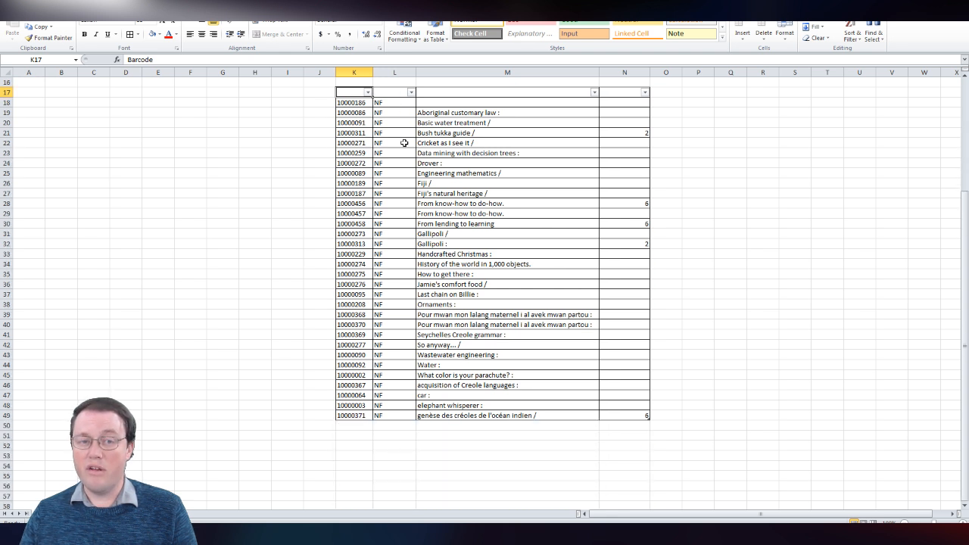
{"action": "scroll", "coordinate": [217, 113], "scroll_direction": "up", "scroll_amount": 4}
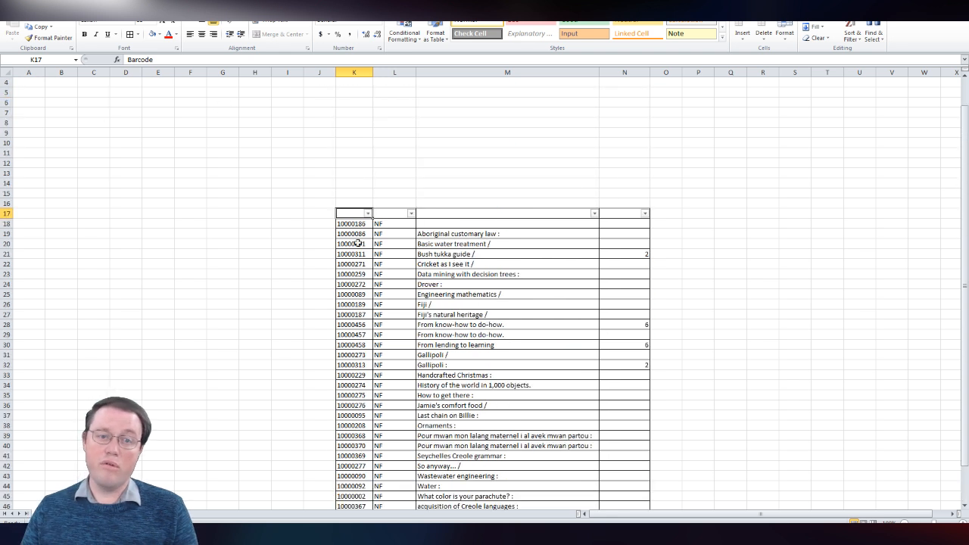
{"action": "scroll", "coordinate": [516, 236], "scroll_direction": "down", "scroll_amount": 3}
{"action": "scroll", "coordinate": [538, 199], "scroll_direction": "up", "scroll_amount": 4}
{"action": "scroll", "coordinate": [539, 199], "scroll_direction": "down", "scroll_amount": 6}
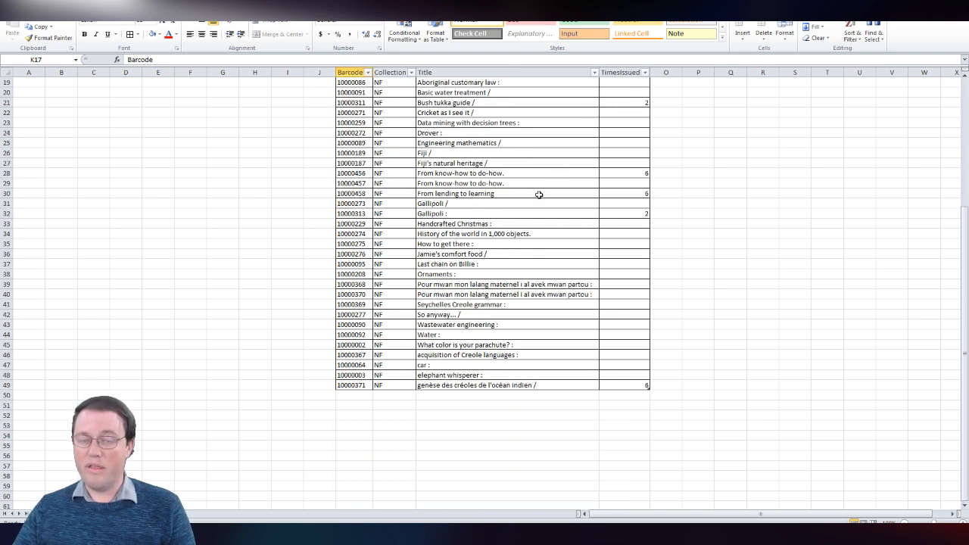
{"action": "scroll", "coordinate": [521, 166], "scroll_direction": "up", "scroll_amount": 2}
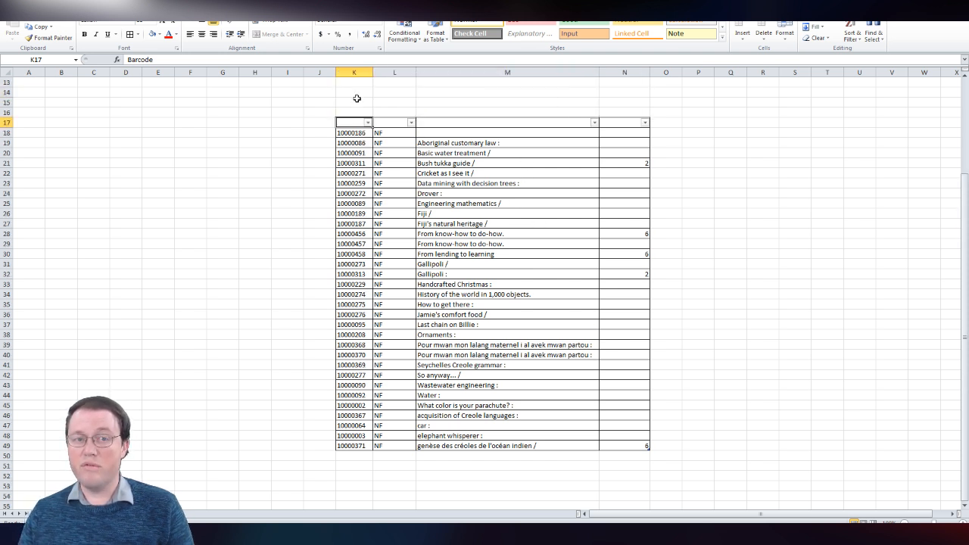
{"action": "left_click", "coordinate": [434, 153]}
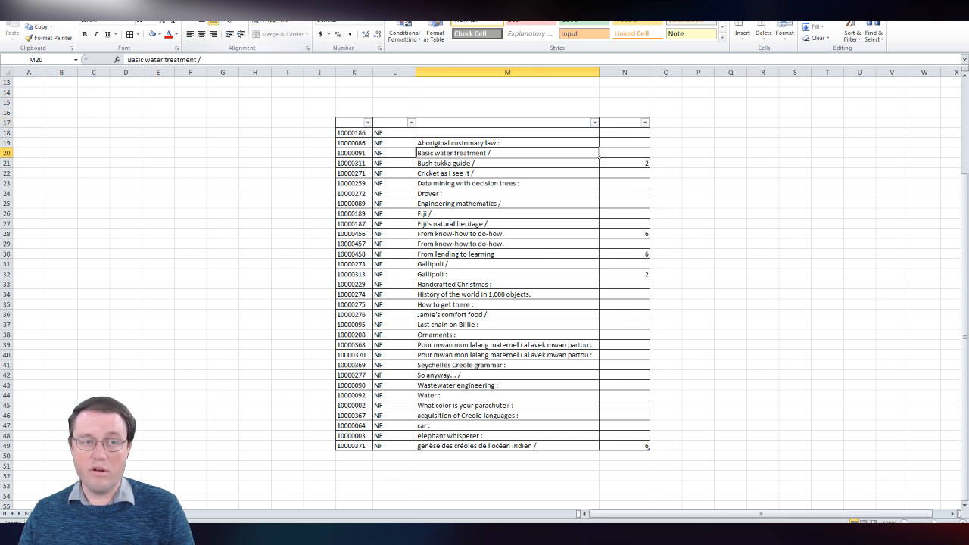
Switch to the Data examples.xlsx workbook and select an empty cell below its statistics table.
{"action": "left_click", "coordinate": [222, 4]}
{"action": "left_click", "coordinate": [528, 35]}
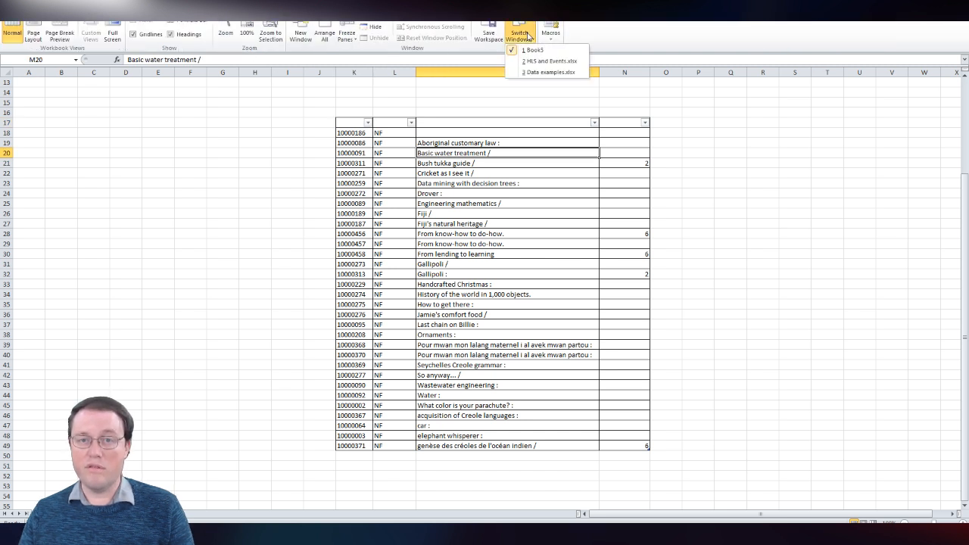
{"action": "left_click", "coordinate": [549, 72]}
{"action": "left_click", "coordinate": [253, 368]}
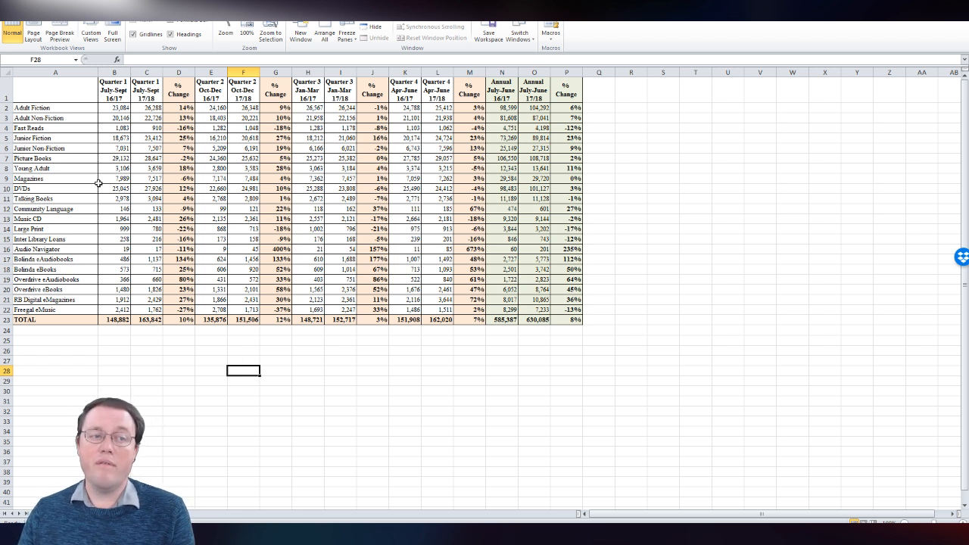
Examine the quarterly loan statistics by category, including the 16/17 and 17/18 totals and the percentage changes.
{"action": "left_click", "coordinate": [51, 110]}
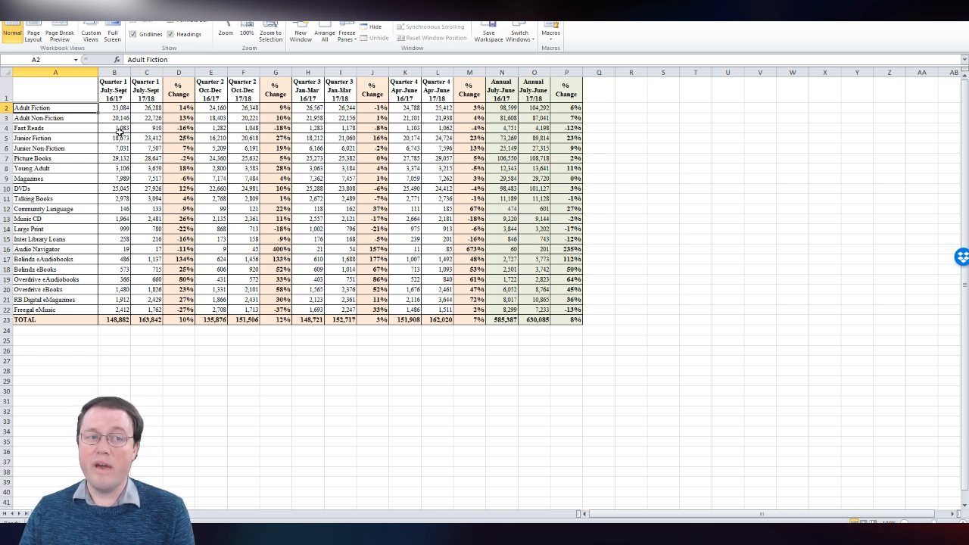
{"action": "left_click", "coordinate": [110, 87]}
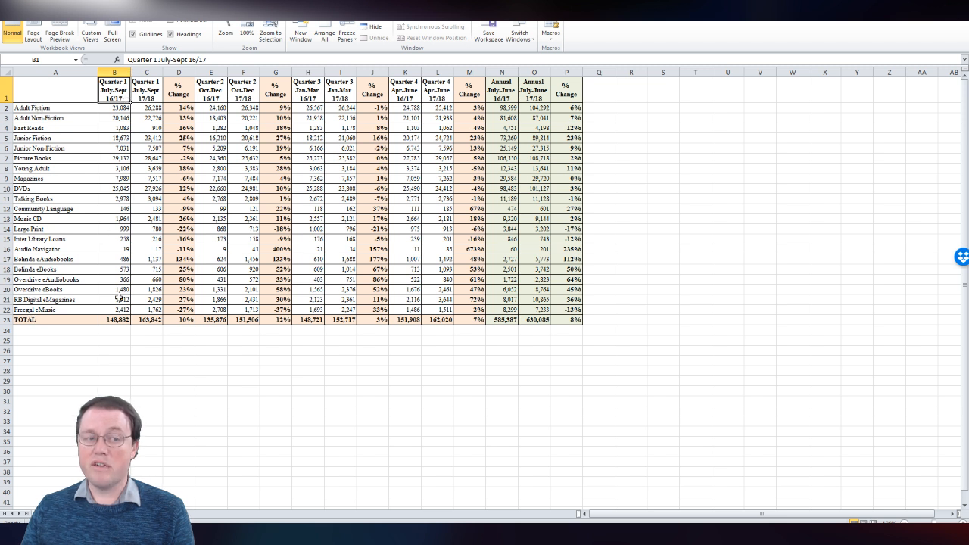
{"action": "left_click", "coordinate": [120, 320]}
{"action": "left_click", "coordinate": [146, 319]}
{"action": "left_click", "coordinate": [185, 320]}
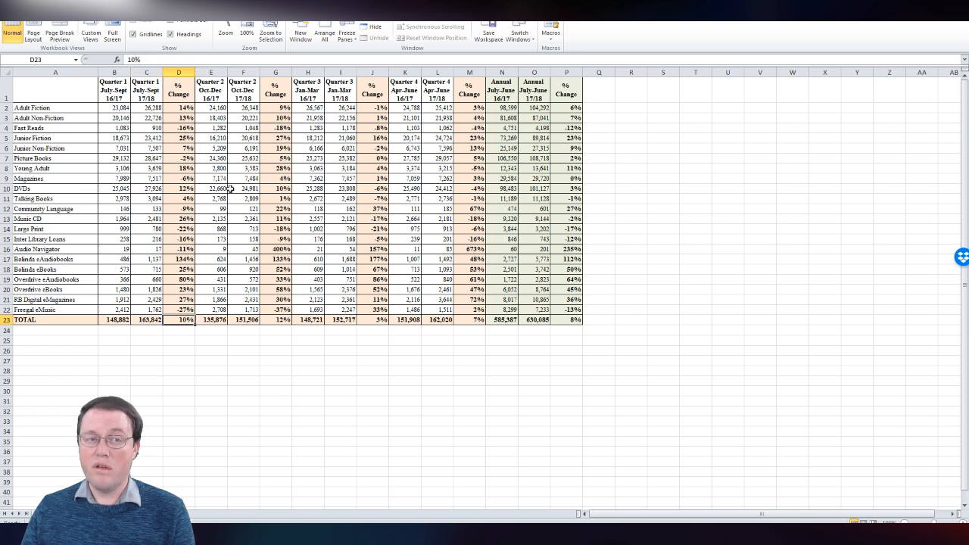
{"action": "left_click", "coordinate": [185, 108]}
{"action": "left_click", "coordinate": [187, 138]}
{"action": "left_click", "coordinate": [321, 148]}
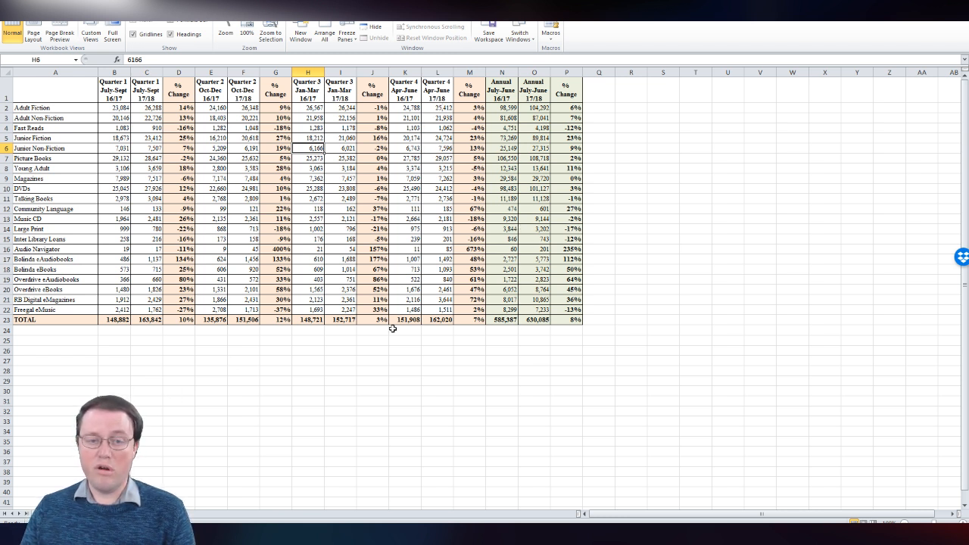
Copy the whole statistics table, A1:P23, and switch to the blank Word document.
{"action": "left_click_drag", "start_coordinate": [571, 320], "coordinate": [28, 80]}
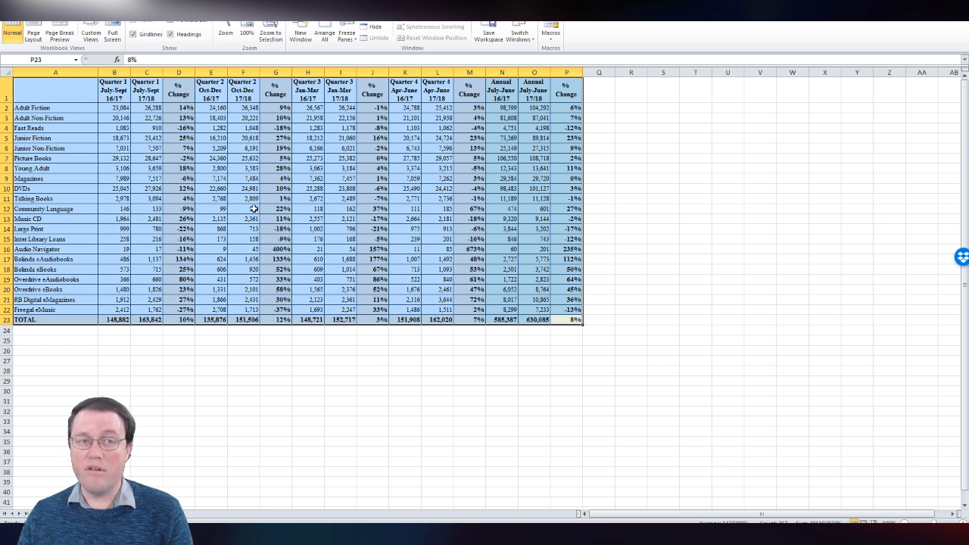
{"action": "left_click", "coordinate": [182, 3]}
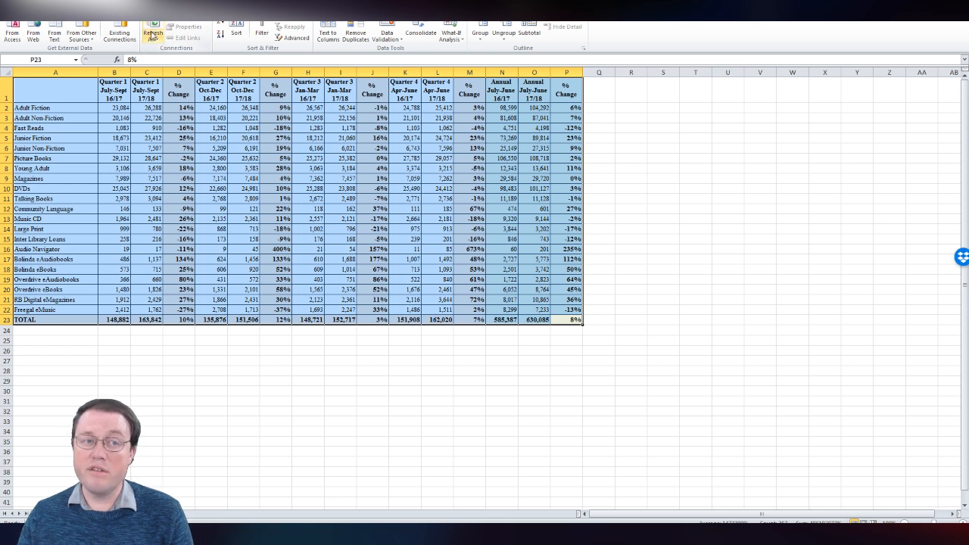
{"action": "right_click", "coordinate": [65, 94]}
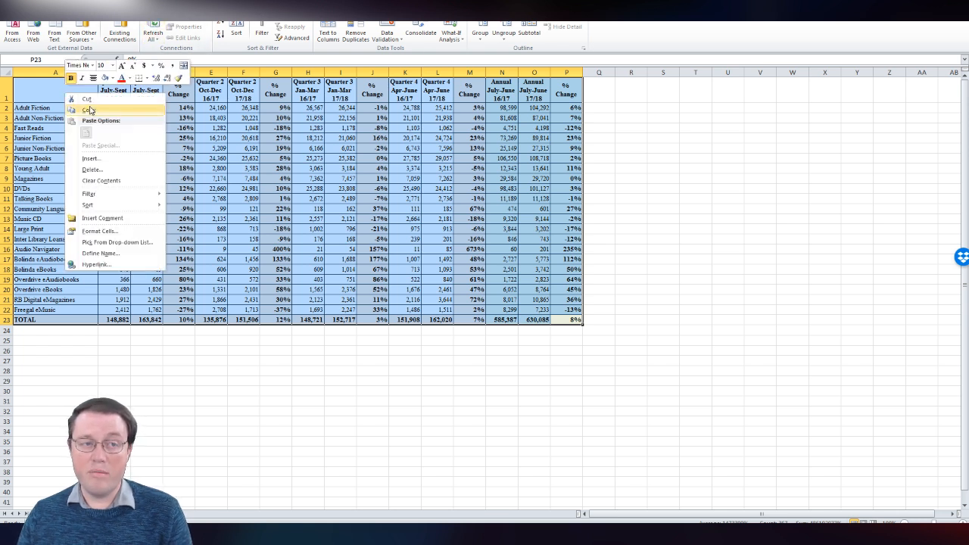
{"action": "left_click", "coordinate": [90, 109]}
{"action": "left_click", "coordinate": [80, 518]}
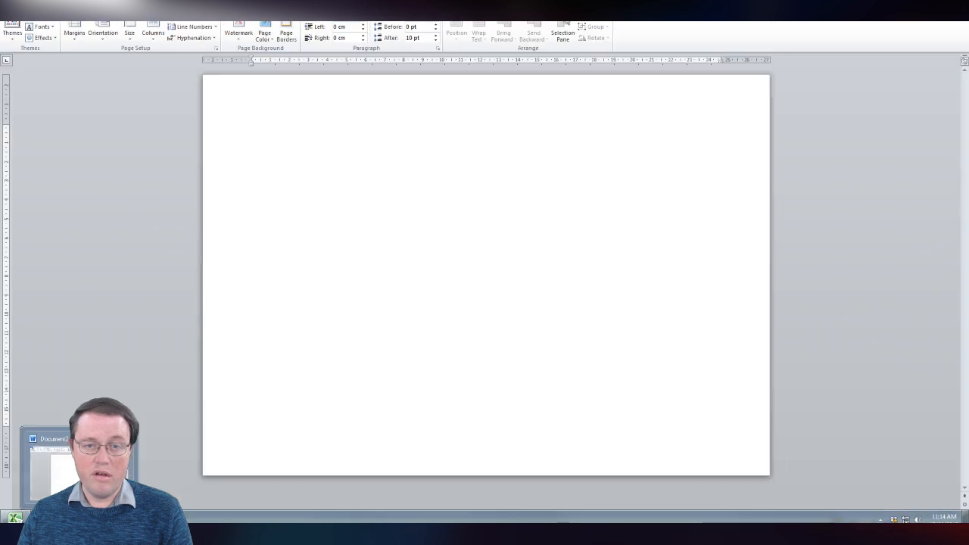
Preview the paste options for the copied table in the blank document, including Link & Keep Source Formatting, without inserting it.
{"action": "right_click", "coordinate": [265, 130]}
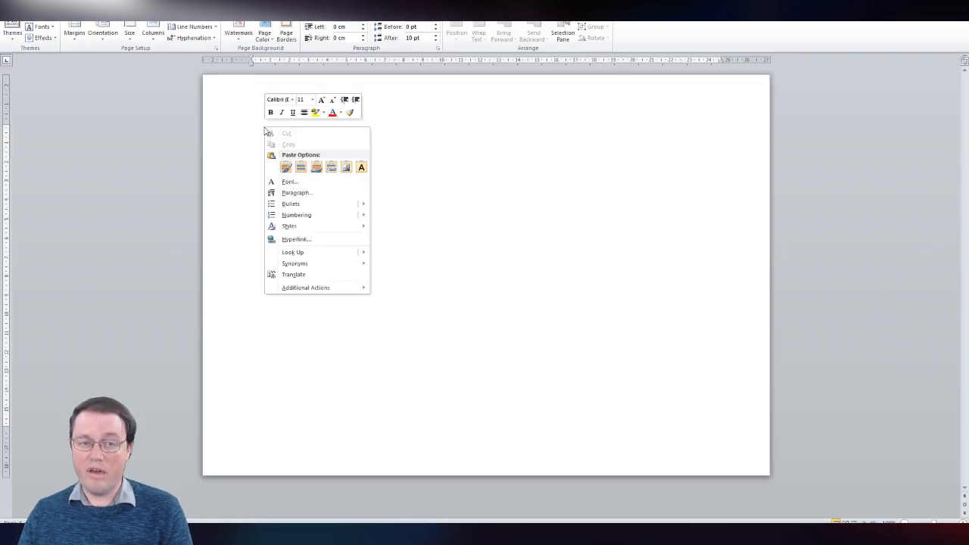
{"action": "left_click", "coordinate": [286, 167]}
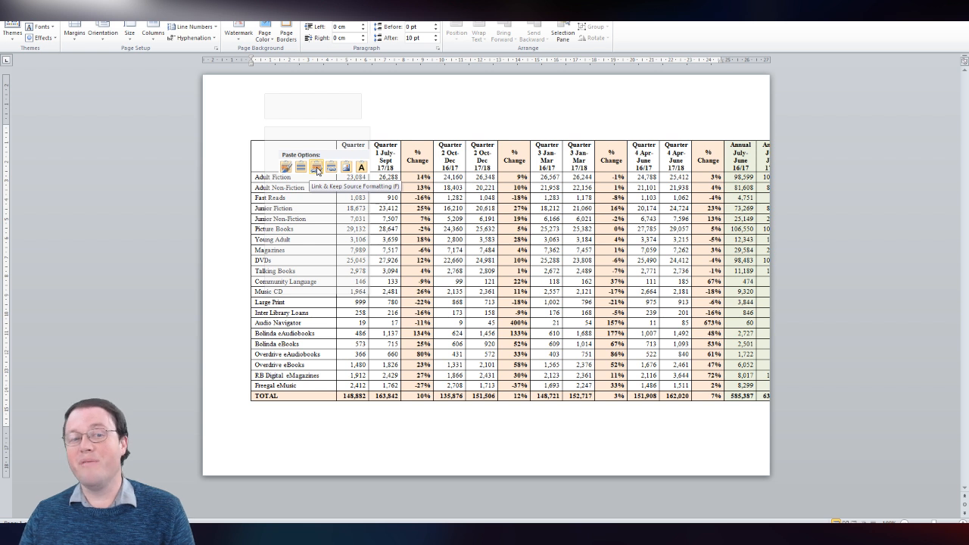
{"action": "left_click", "coordinate": [506, 156]}
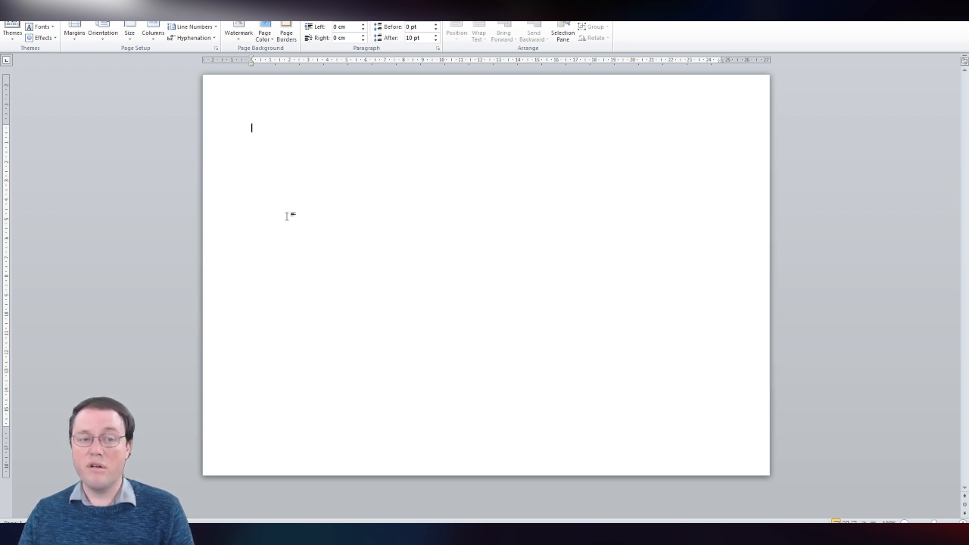
Switch back to Data examples.xlsx in Excel and view the sheet of quarterly figures for Kelvin Grove, Newmarket and Spring Hill.
{"action": "left_click", "coordinate": [15, 518]}
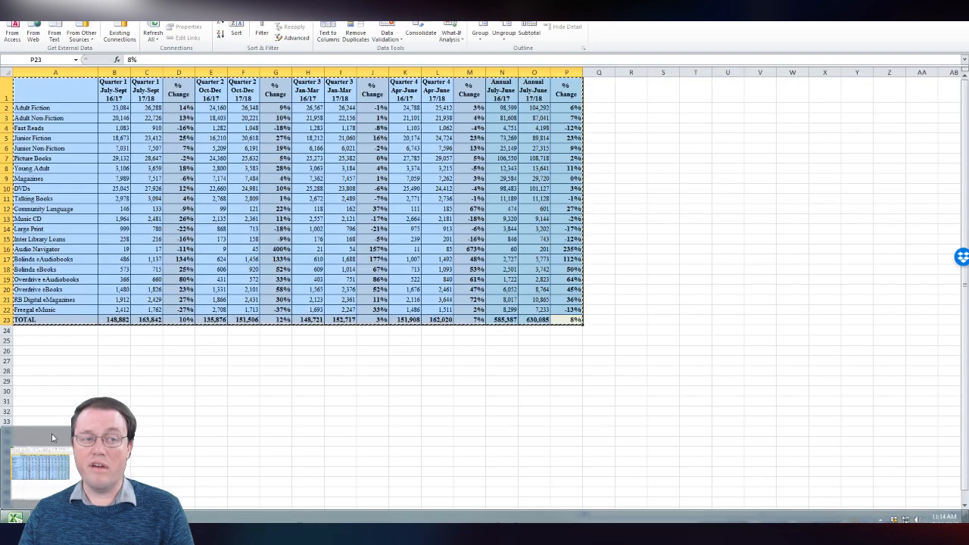
{"action": "left_click", "coordinate": [146, 411]}
{"action": "left_click", "coordinate": [106, 514]}
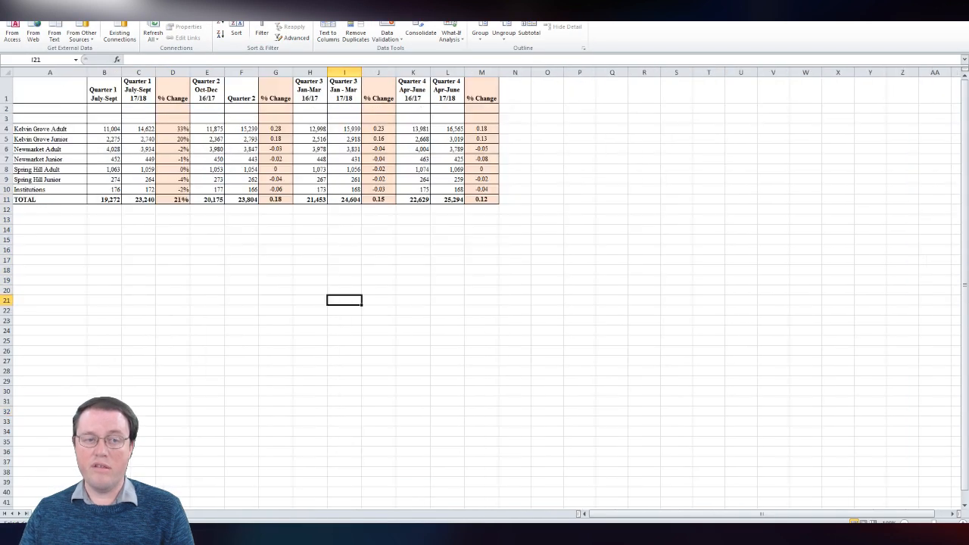
{"action": "left_click", "coordinate": [414, 218]}
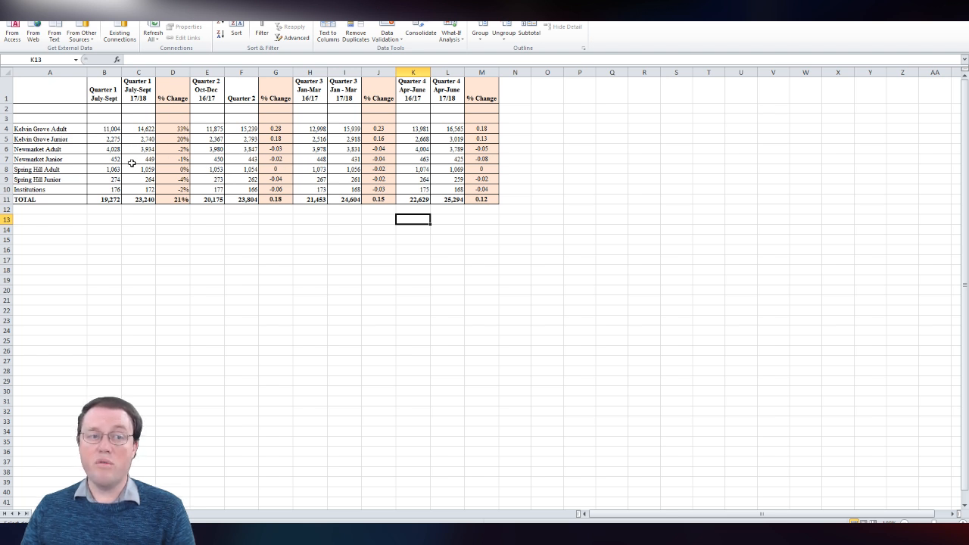
{"action": "left_click", "coordinate": [111, 131]}
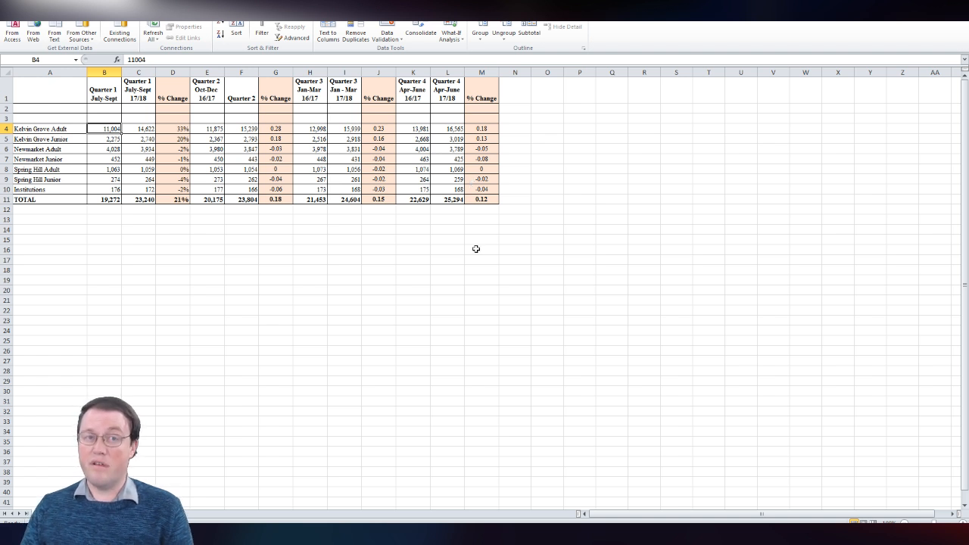
{"action": "left_click", "coordinate": [530, 207]}
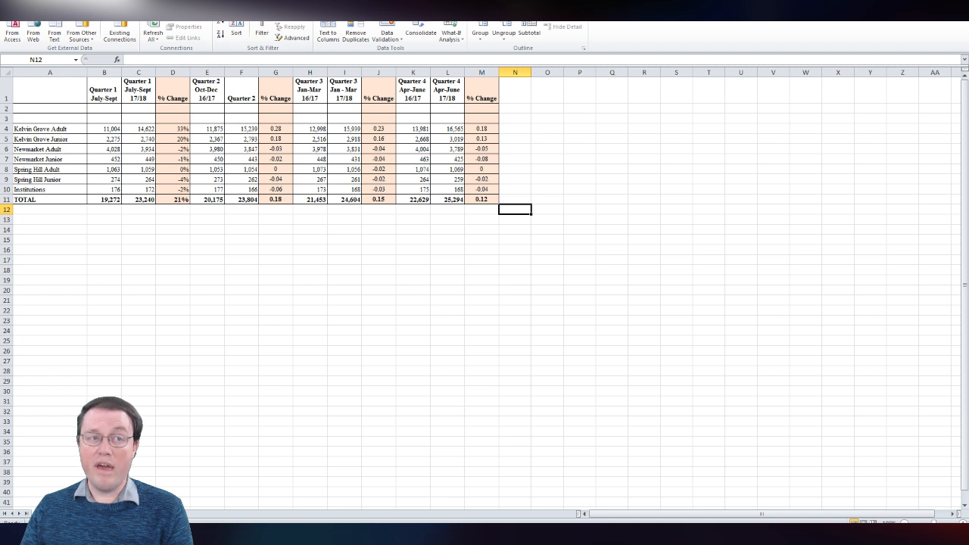
Switch to the HLS and Events.xlsx workbook and select the plot area of the Home Library Service chart.
{"action": "left_click", "coordinate": [66, 2]}
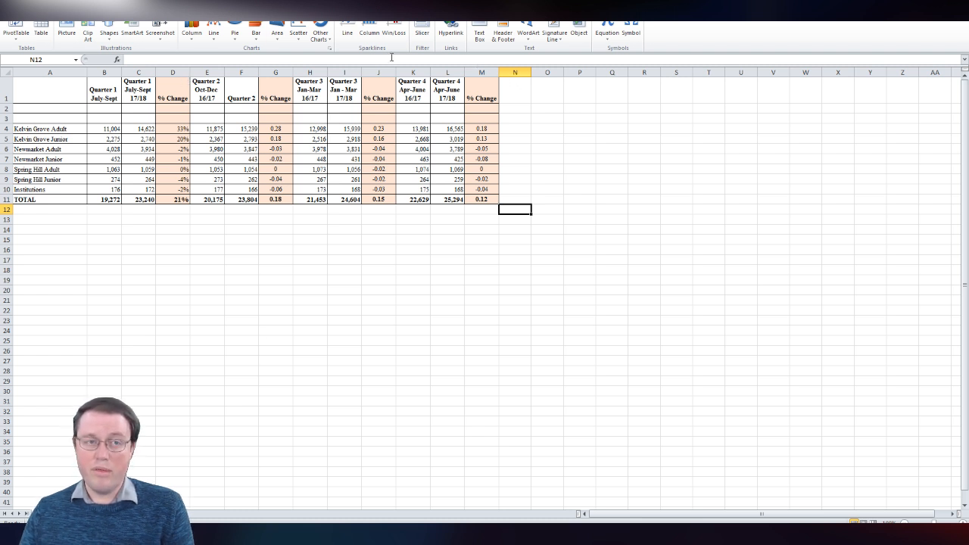
{"action": "left_click", "coordinate": [220, 9]}
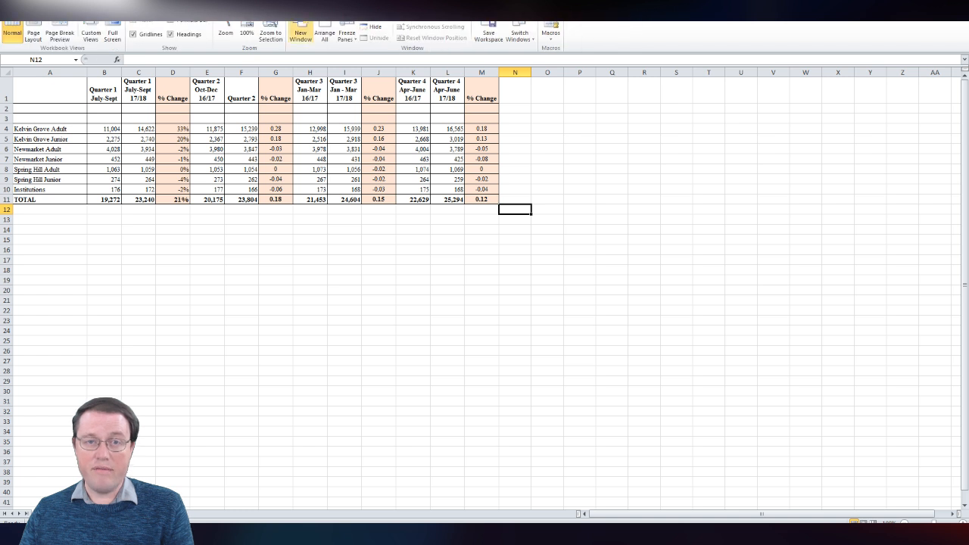
{"action": "left_click", "coordinate": [527, 33]}
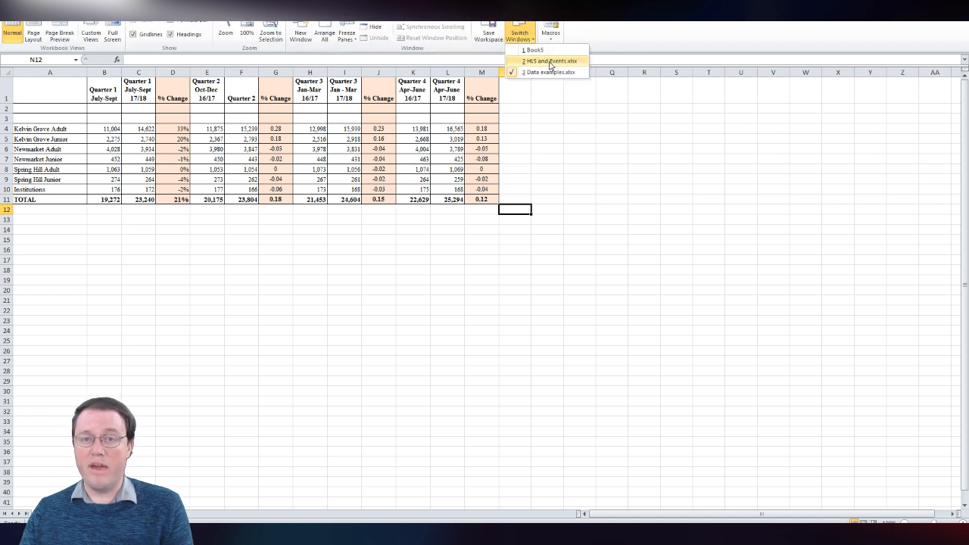
{"action": "left_click", "coordinate": [549, 62]}
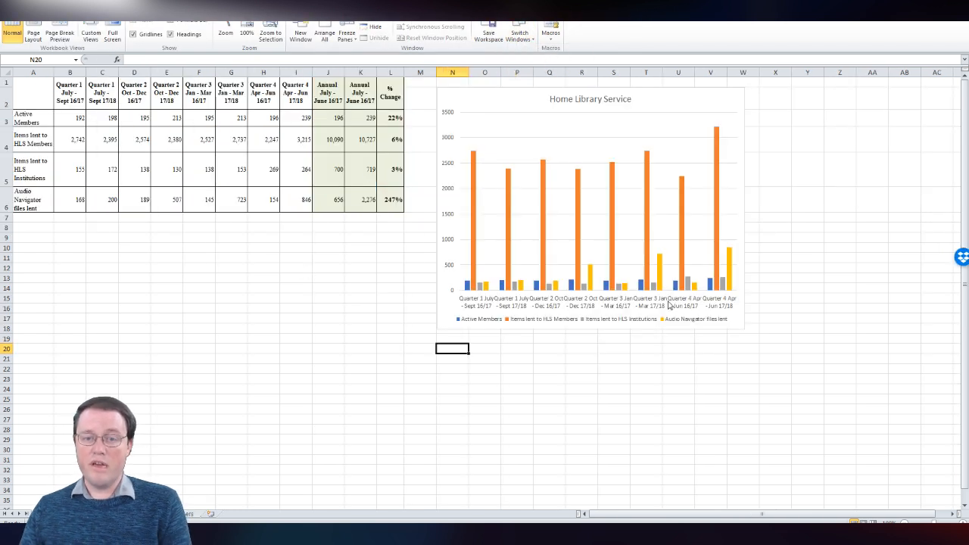
{"action": "left_click", "coordinate": [552, 236]}
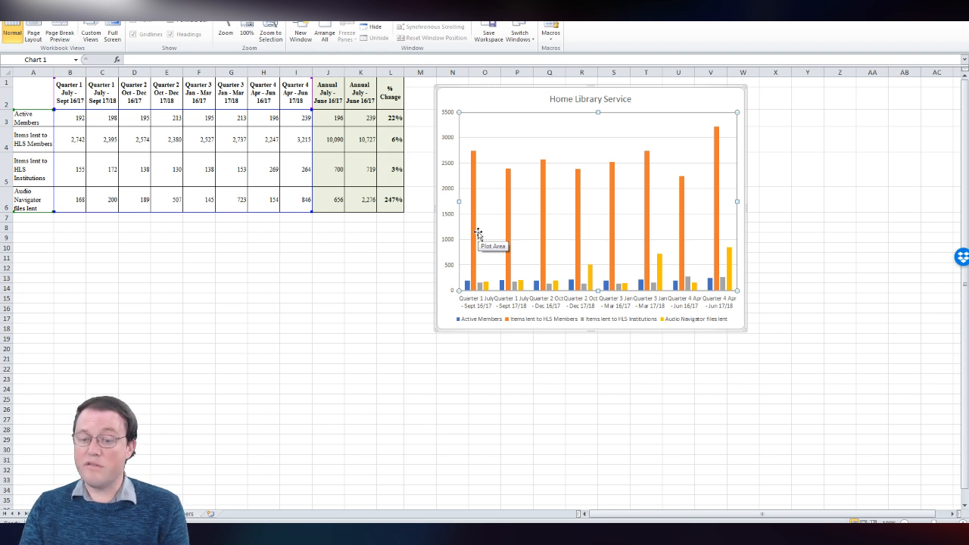
{"action": "mouse_move", "coordinate": [477, 237]}
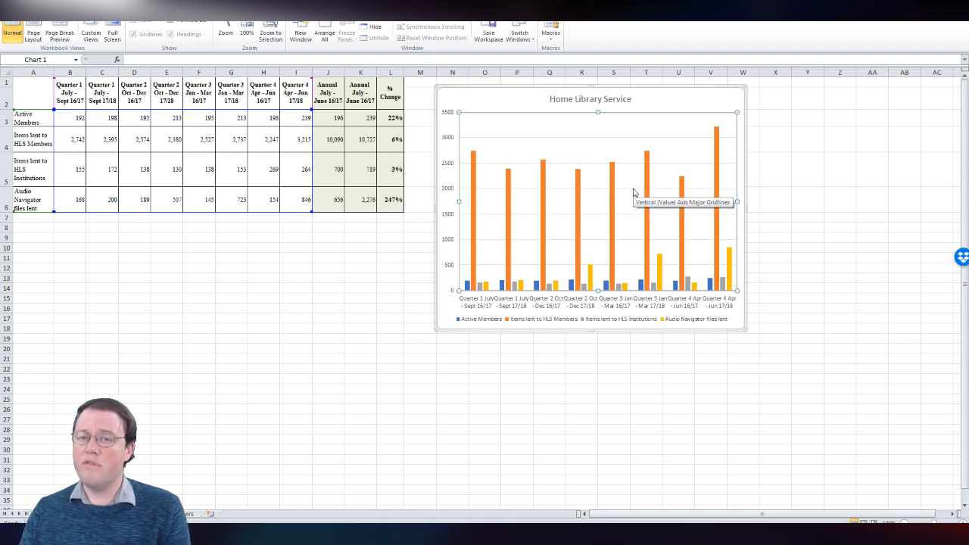
Open the sheet of new members from library events and examine the Quarter 4 figures event by event, down to the TOTAL formula.
{"action": "left_click", "coordinate": [169, 433]}
{"action": "key", "text": "ctrl+Page_Down"}
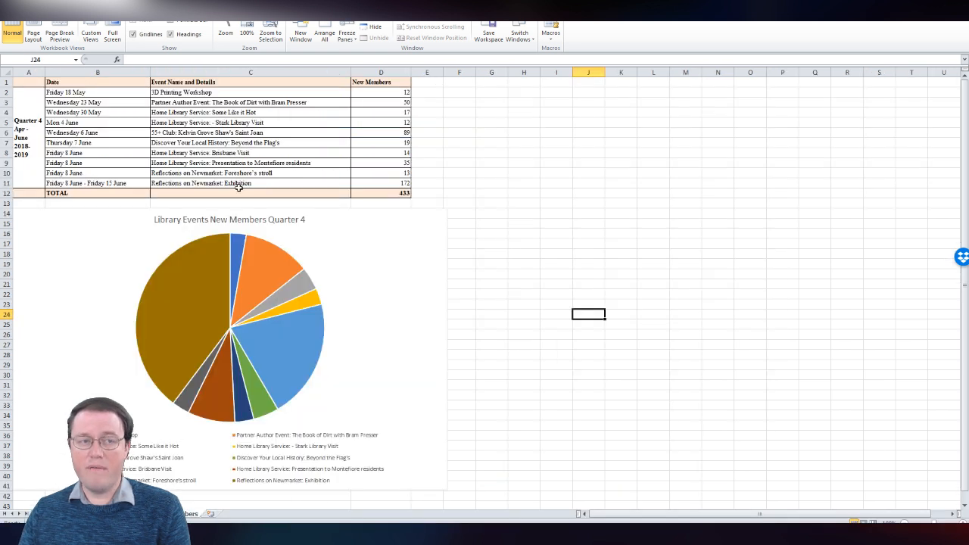
{"action": "left_click", "coordinate": [21, 127]}
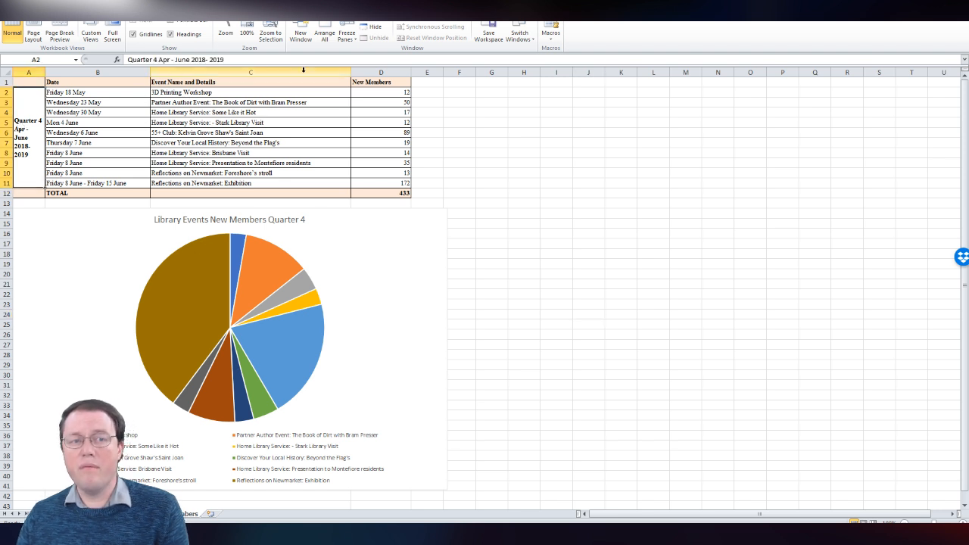
{"action": "left_click", "coordinate": [402, 92]}
{"action": "left_click", "coordinate": [397, 101]}
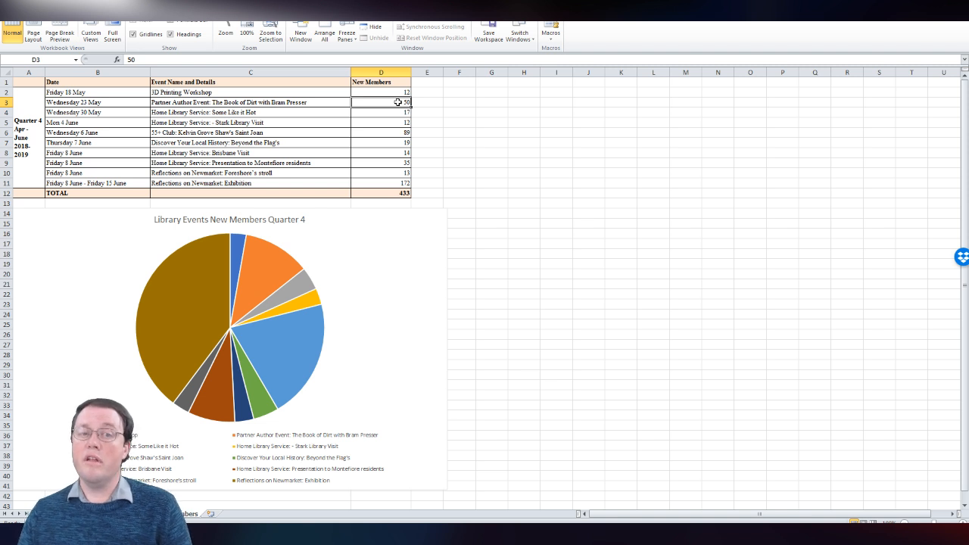
{"action": "left_click", "coordinate": [406, 92]}
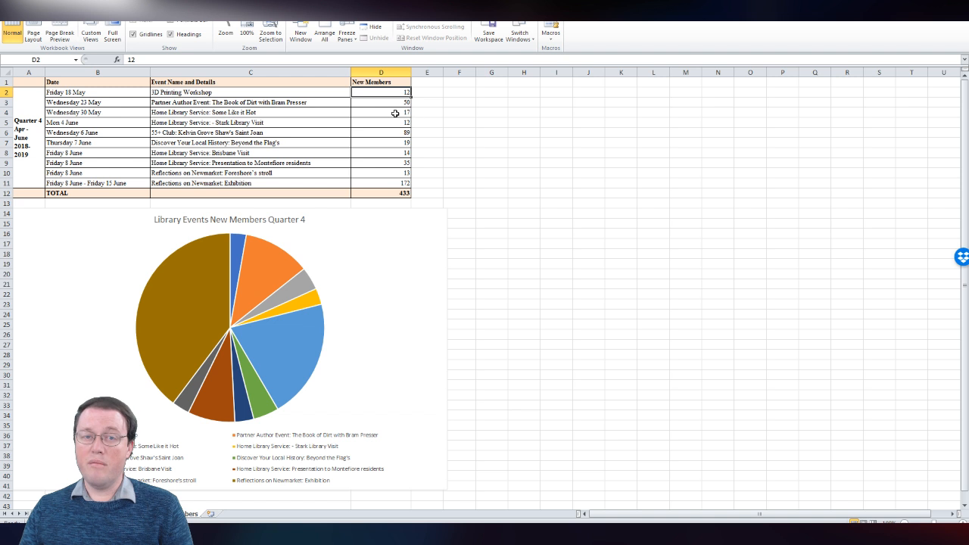
{"action": "left_click", "coordinate": [397, 104]}
{"action": "left_click", "coordinate": [394, 112]}
{"action": "left_click", "coordinate": [393, 125]}
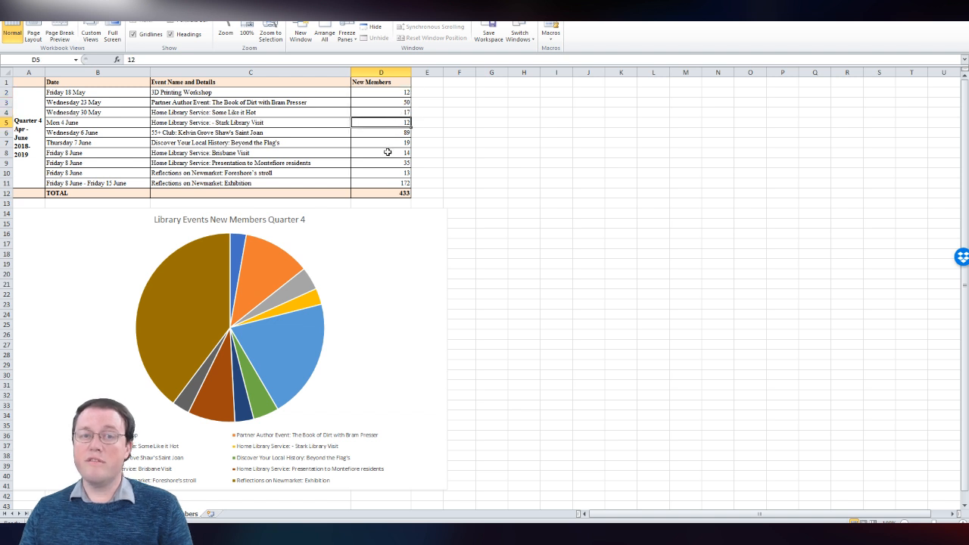
{"action": "left_click", "coordinate": [383, 134]}
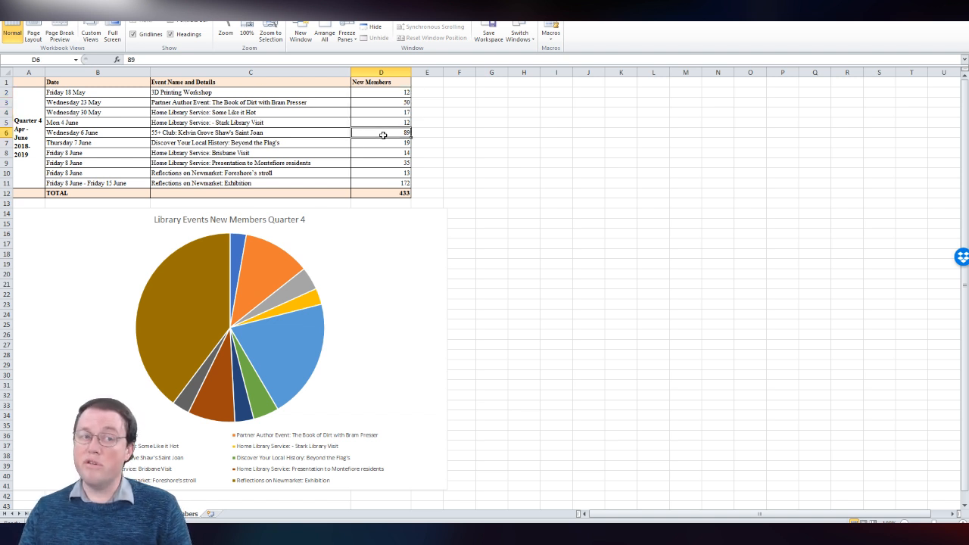
{"action": "left_click", "coordinate": [380, 144]}
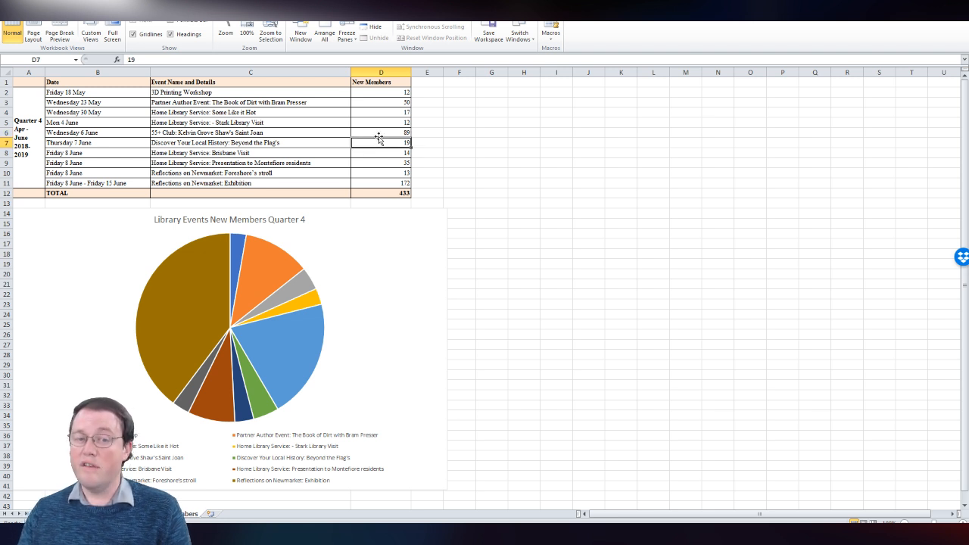
{"action": "left_click", "coordinate": [396, 193]}
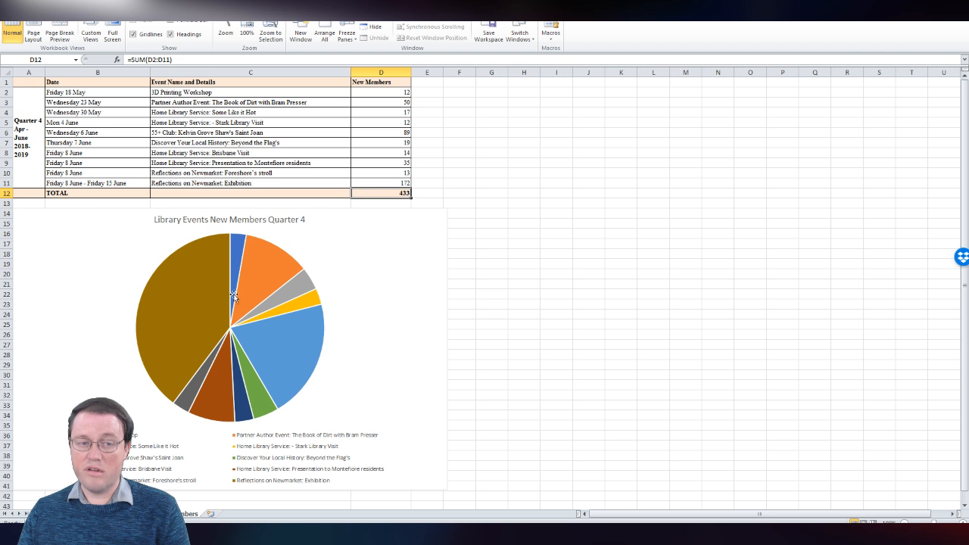
Inspect the slices of the Library Events New Members Quarter 4 pie chart for their event names and shares.
{"action": "mouse_move", "coordinate": [247, 331]}
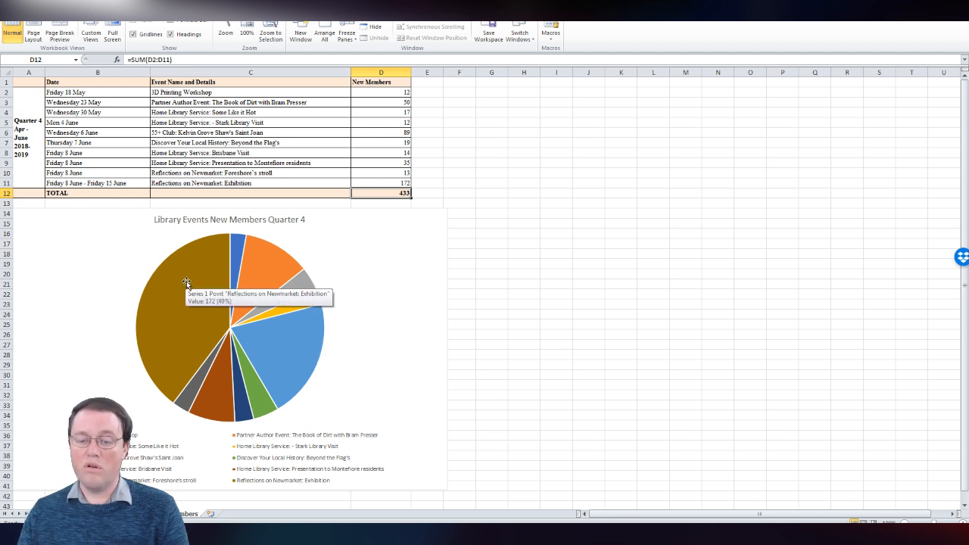
{"action": "mouse_move", "coordinate": [270, 334]}
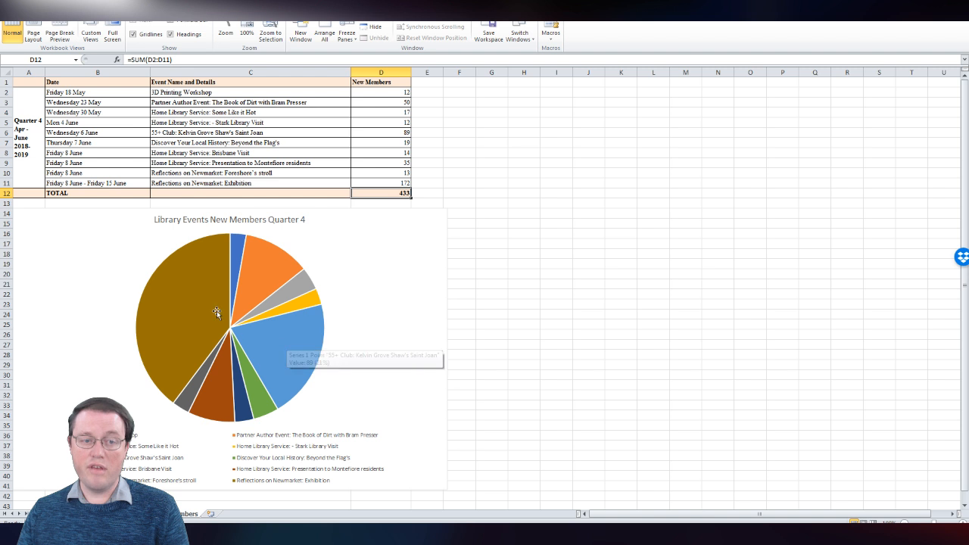
{"action": "mouse_move", "coordinate": [185, 290]}
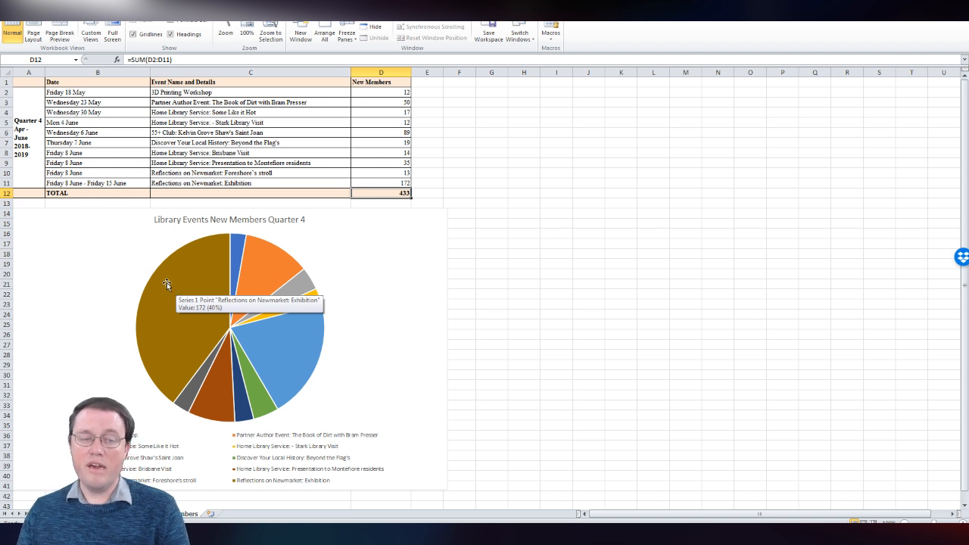
{"action": "left_click", "coordinate": [523, 255]}
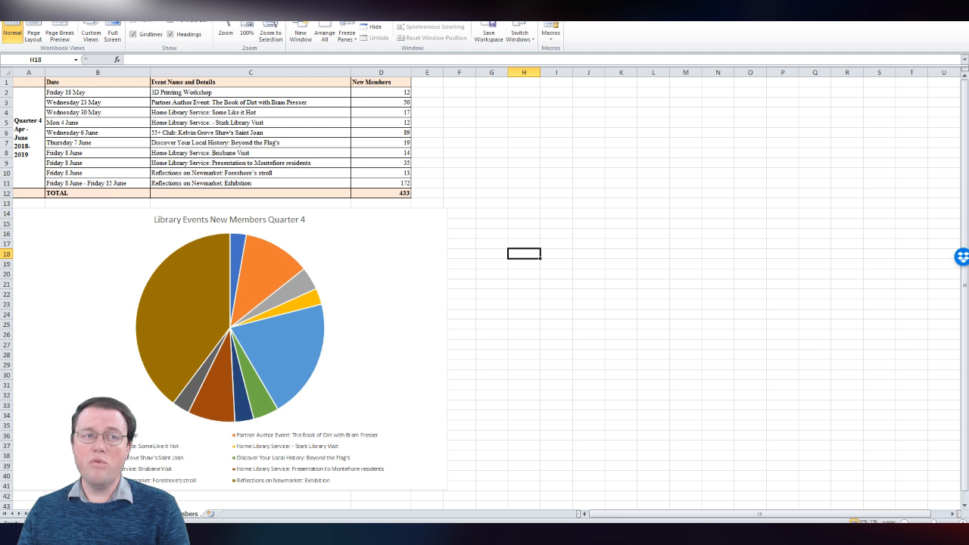
Return to the Home Library Service sheet and select the chart's plot area to highlight its source data range.
{"action": "left_click", "coordinate": [69, 4]}
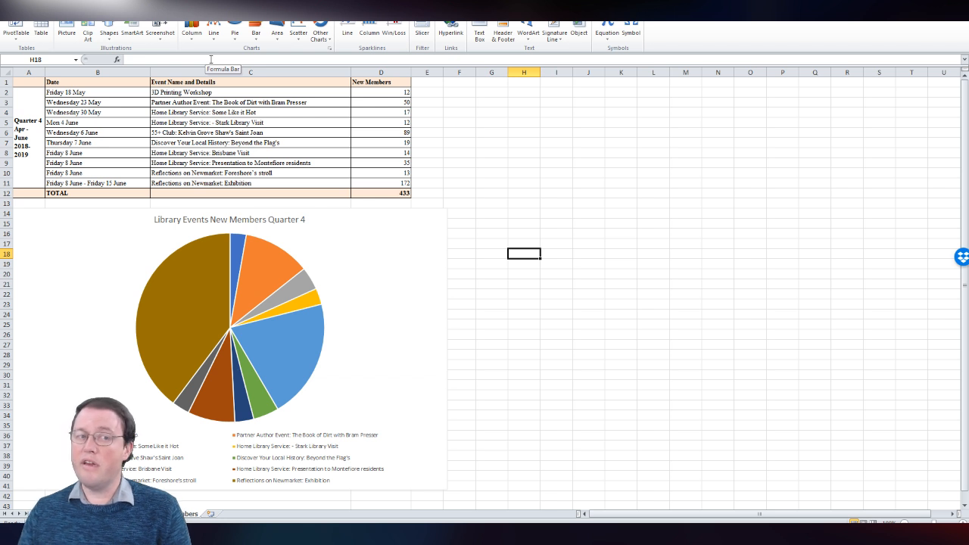
{"action": "mouse_move", "coordinate": [91, 521]}
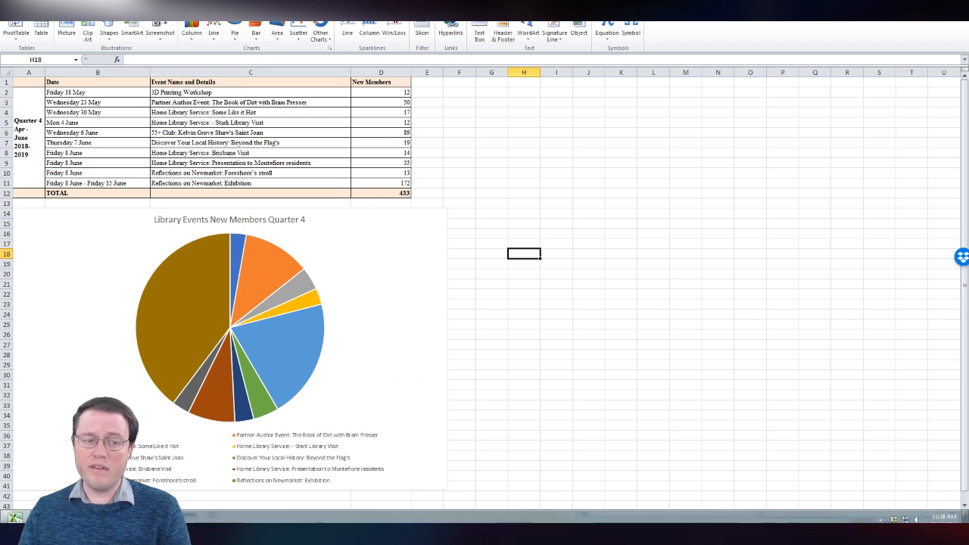
{"action": "left_click", "coordinate": [102, 477]}
{"action": "left_click", "coordinate": [106, 515]}
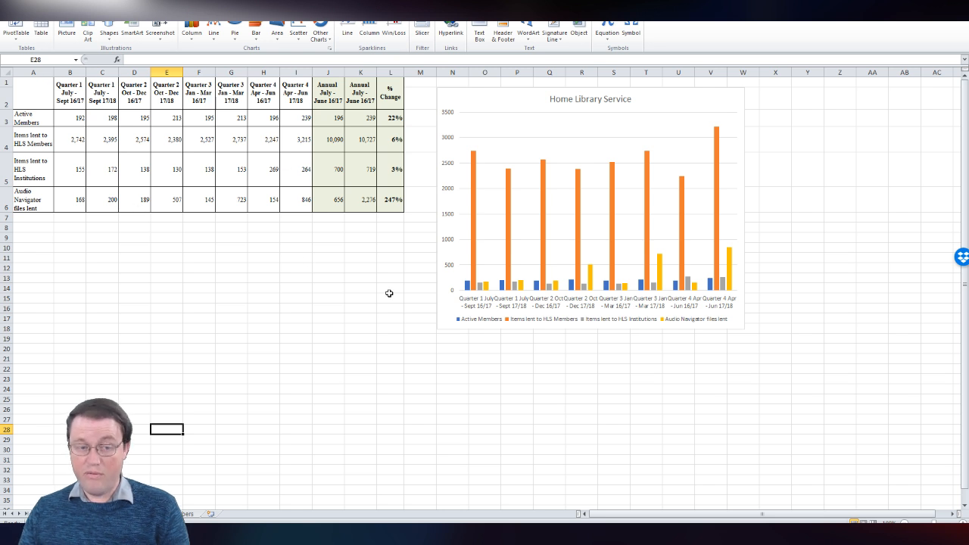
{"action": "left_click", "coordinate": [327, 308]}
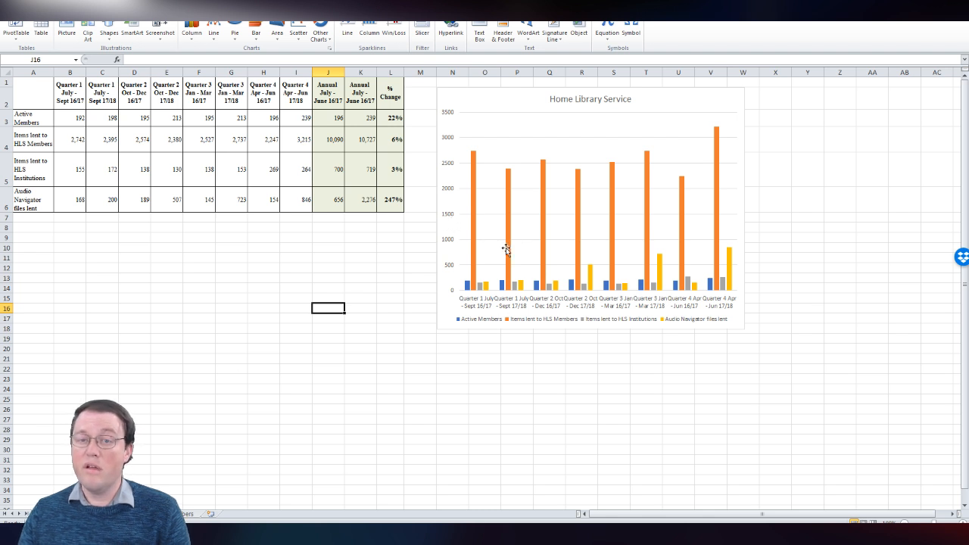
{"action": "left_click", "coordinate": [592, 226]}
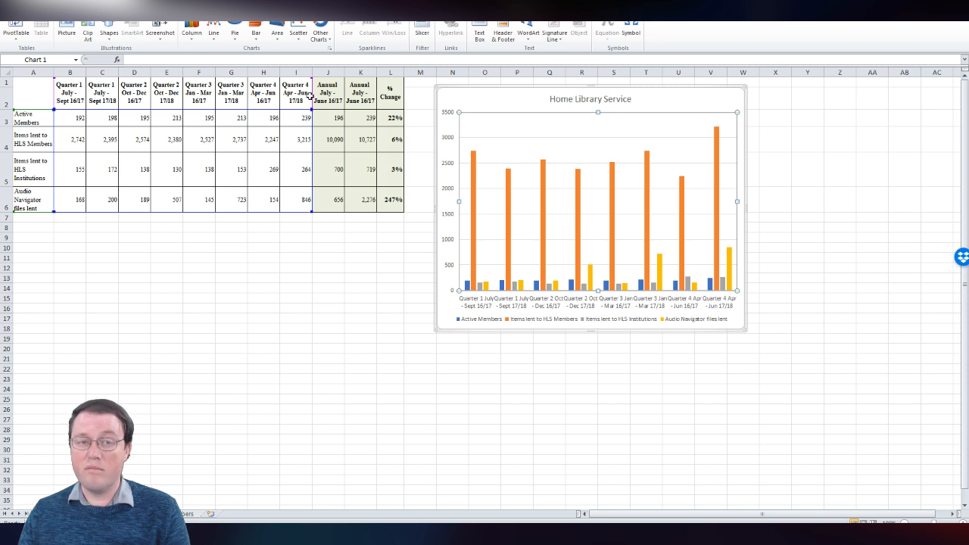
Try setting items lent to HLS Members for Quarter 3 Jan - Mar 17/18 to 1 to test the chart link, and undo the change.
{"action": "left_click", "coordinate": [233, 140]}
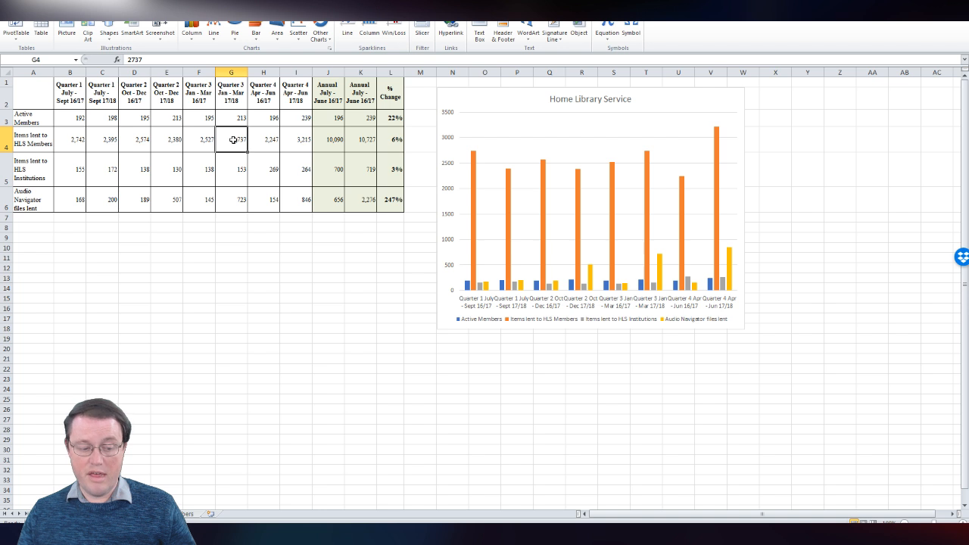
{"action": "type", "text": "1"}
{"action": "key", "text": "Tab"}
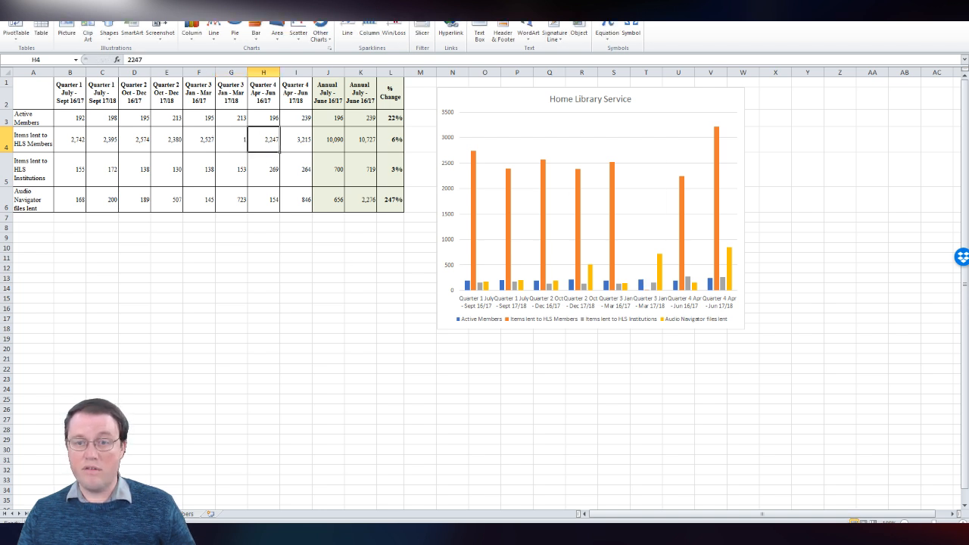
{"action": "key", "text": "ctrl+z"}
{"action": "left_click", "coordinate": [853, 261]}
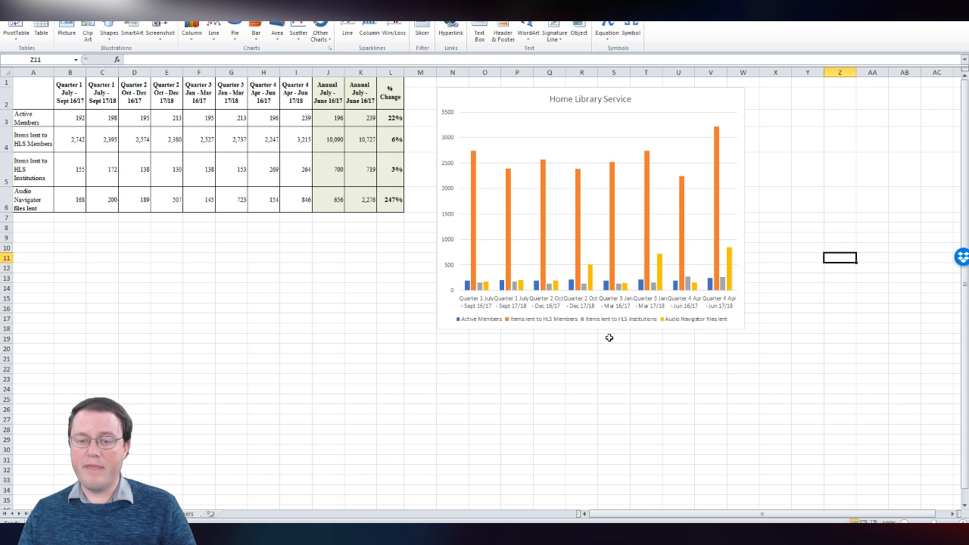
{"action": "left_click", "coordinate": [357, 311]}
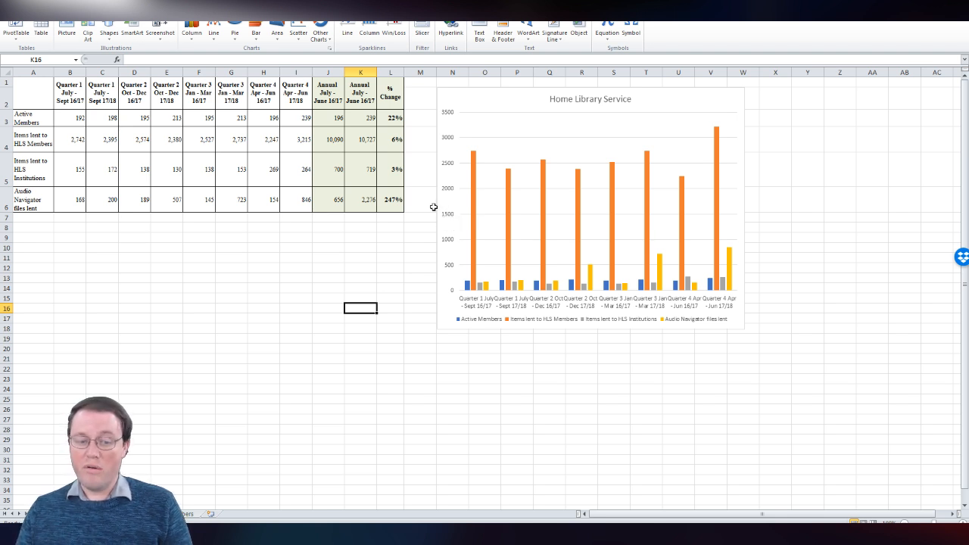
Highlight the Home Library Service figures, first the quarterly block and then the whole table through the % Change column.
{"action": "left_click", "coordinate": [796, 195]}
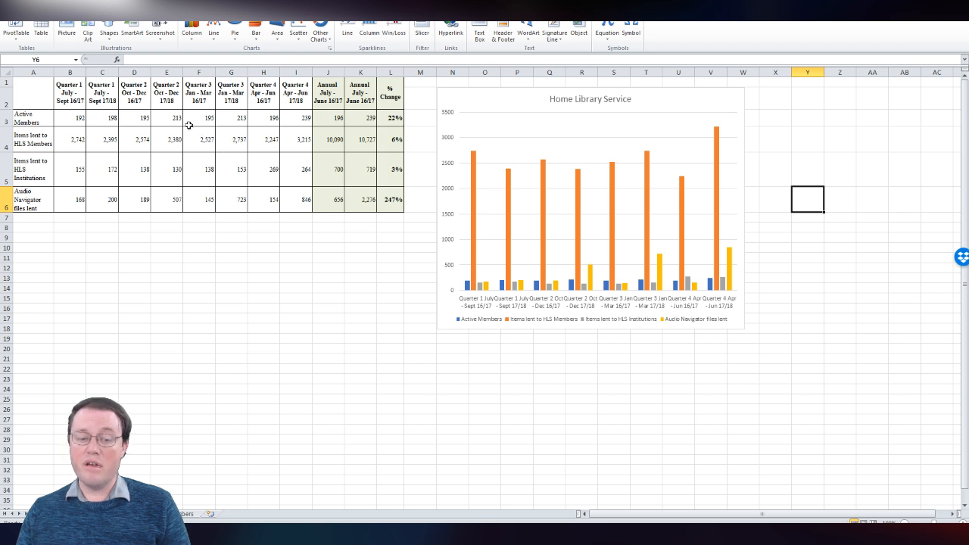
{"action": "left_click", "coordinate": [148, 136]}
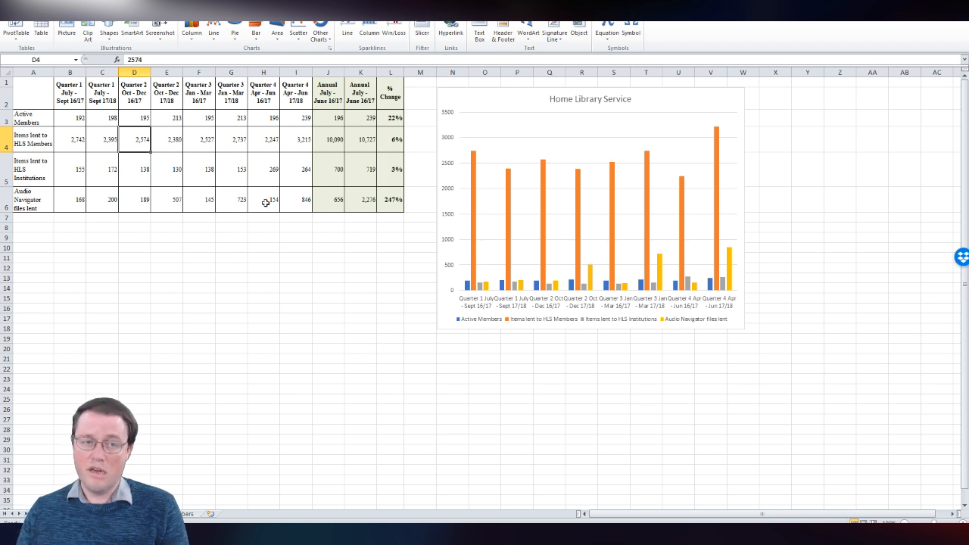
{"action": "left_click_drag", "start_coordinate": [328, 202], "coordinate": [80, 126]}
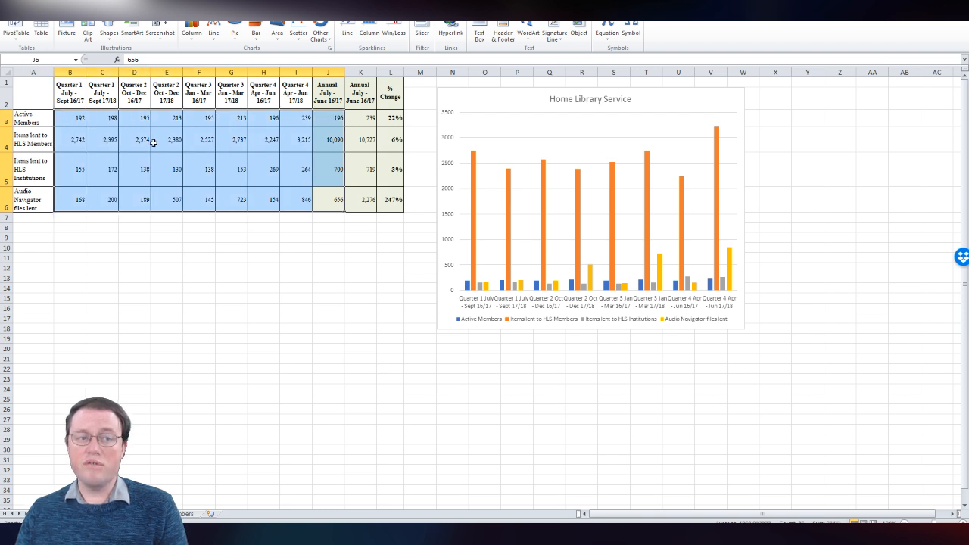
{"action": "left_click", "coordinate": [331, 174]}
{"action": "left_click", "coordinate": [290, 175]}
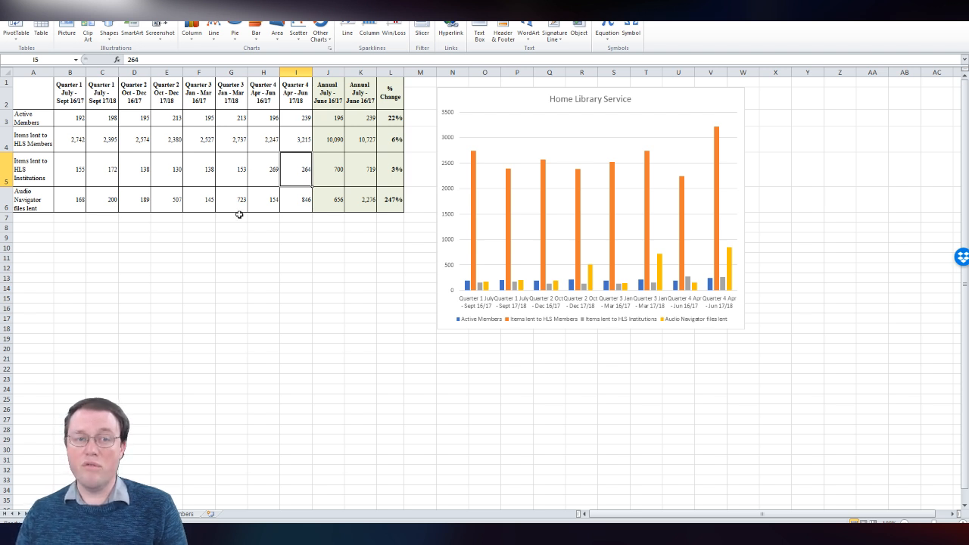
{"action": "left_click_drag", "start_coordinate": [401, 191], "coordinate": [42, 92]}
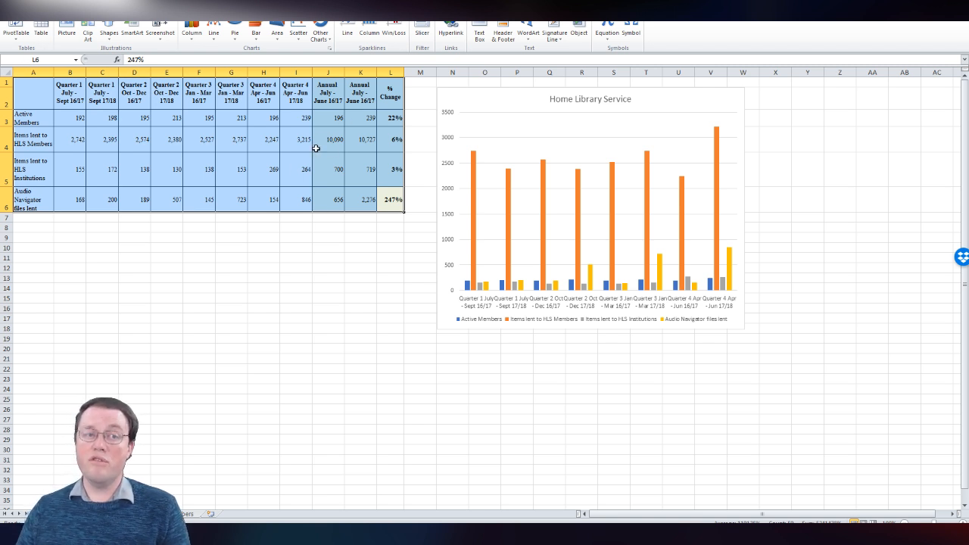
{"action": "left_click", "coordinate": [324, 191]}
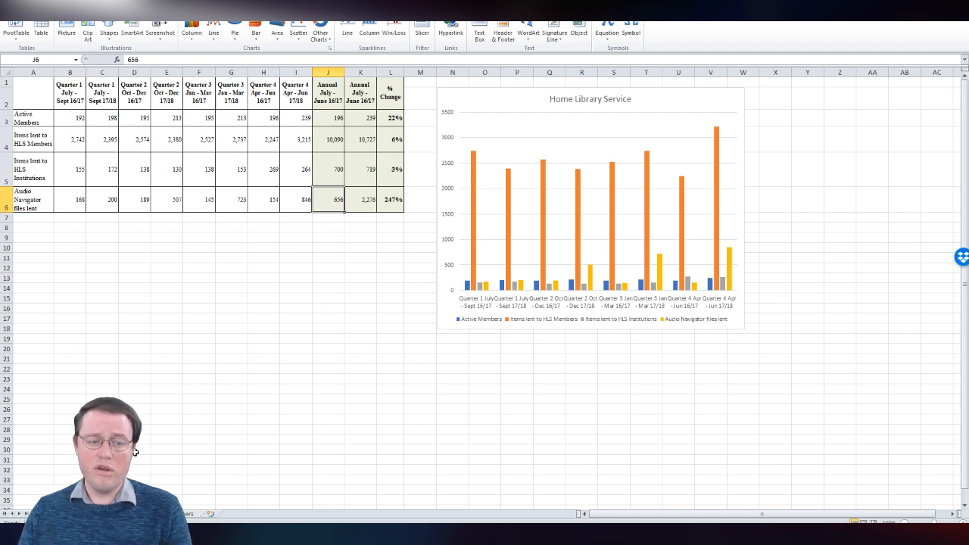
Switch to the workbook that holds the collection items table imported from LIBERO.
{"action": "left_click", "coordinate": [153, 3]}
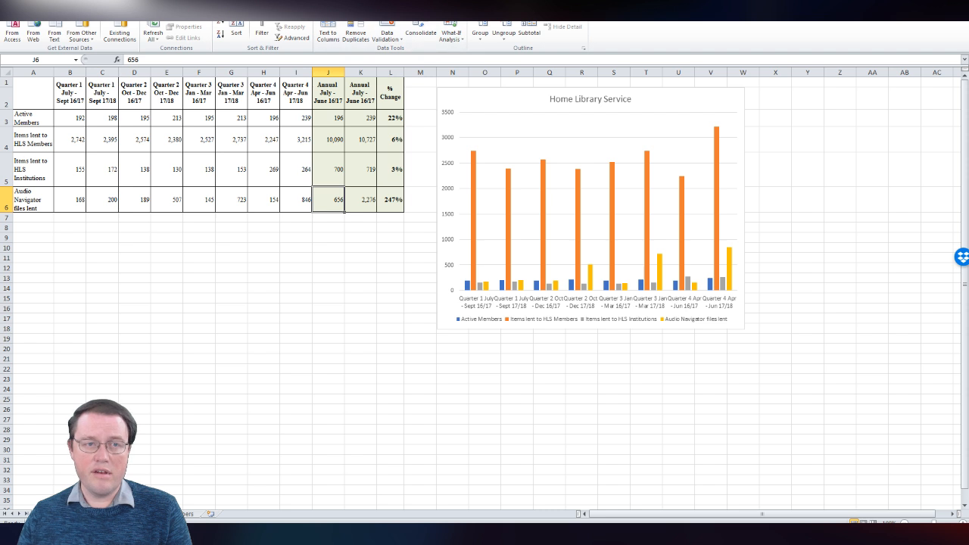
{"action": "left_click", "coordinate": [213, 6]}
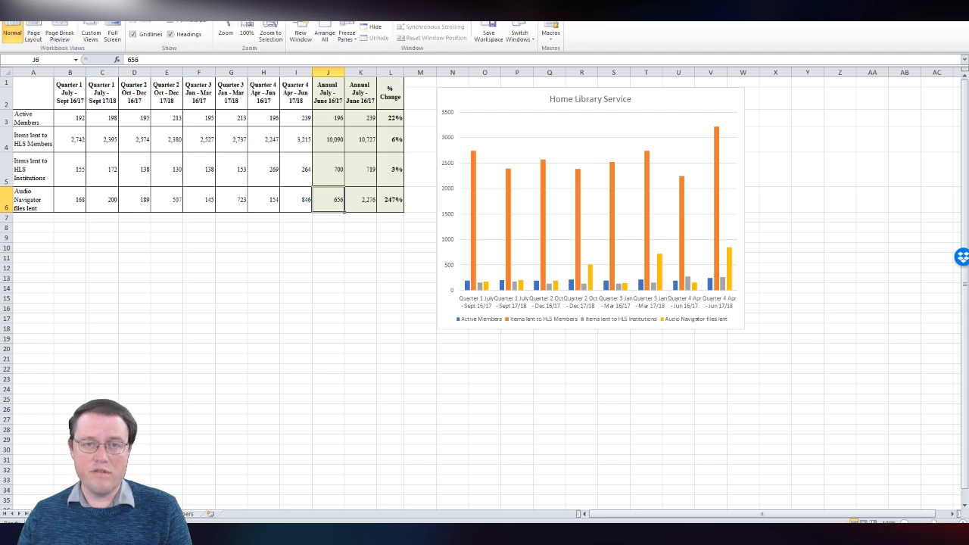
{"action": "left_click", "coordinate": [521, 36]}
{"action": "left_click", "coordinate": [534, 66]}
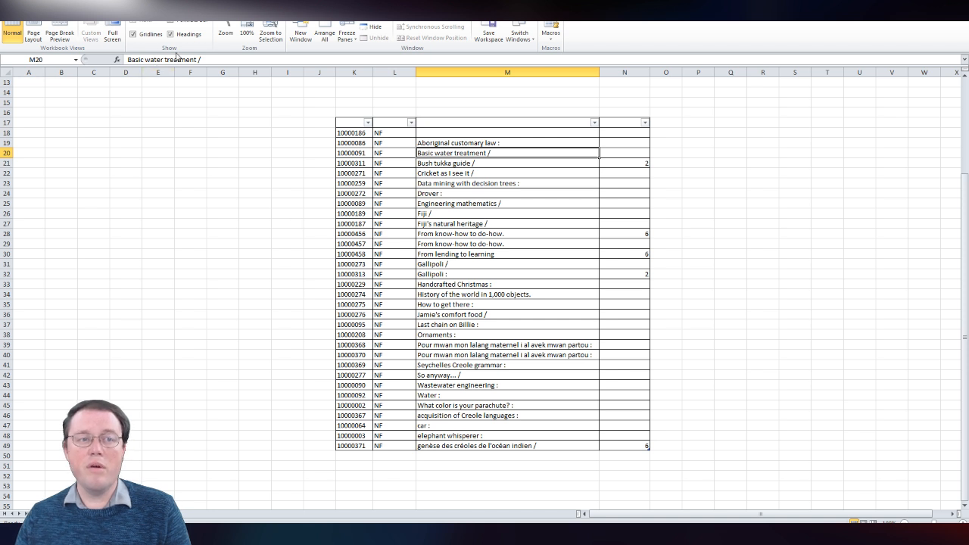
Try an automatic refresh every 5 minutes in the LIBERO query's connection properties, and turn the option off again before closing them.
{"action": "left_click", "coordinate": [178, 6]}
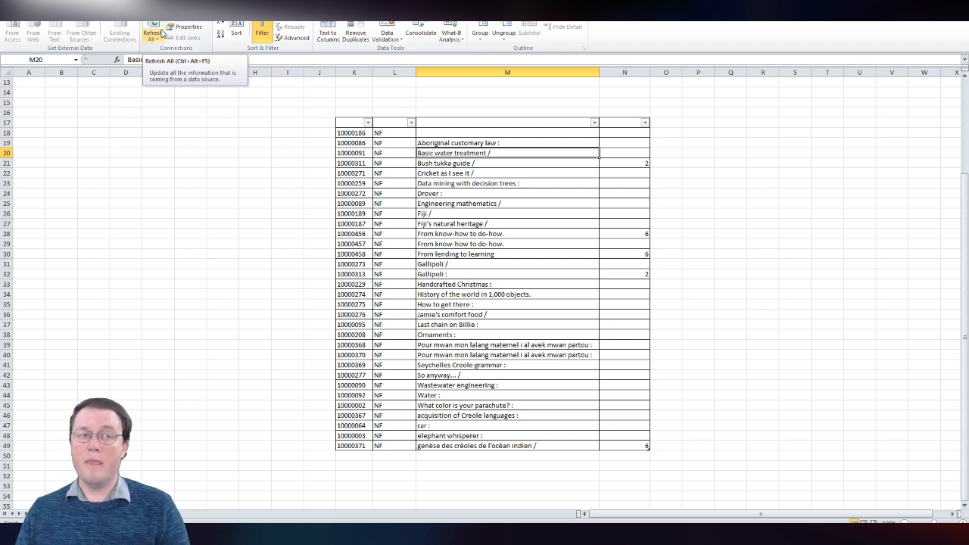
{"action": "left_click", "coordinate": [157, 38]}
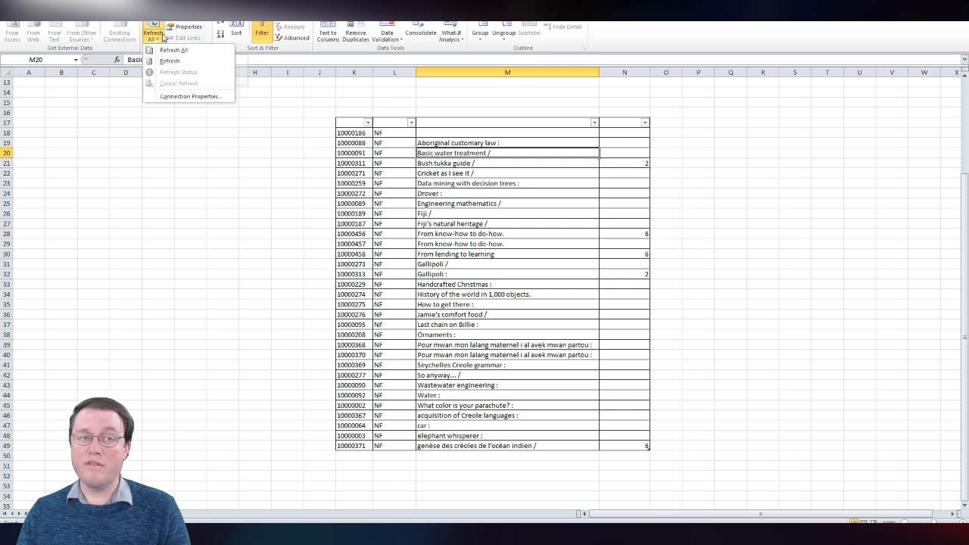
{"action": "left_click", "coordinate": [190, 97]}
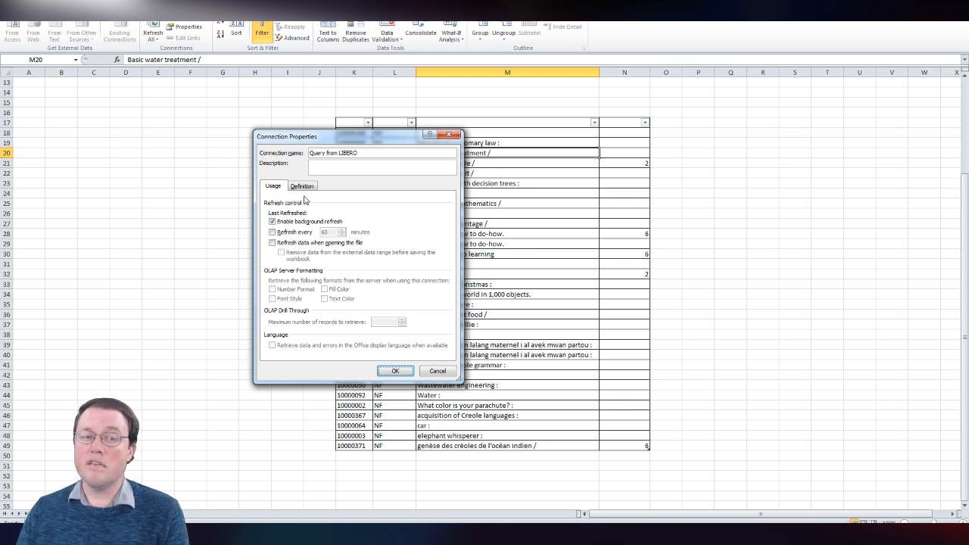
{"action": "left_click", "coordinate": [273, 233]}
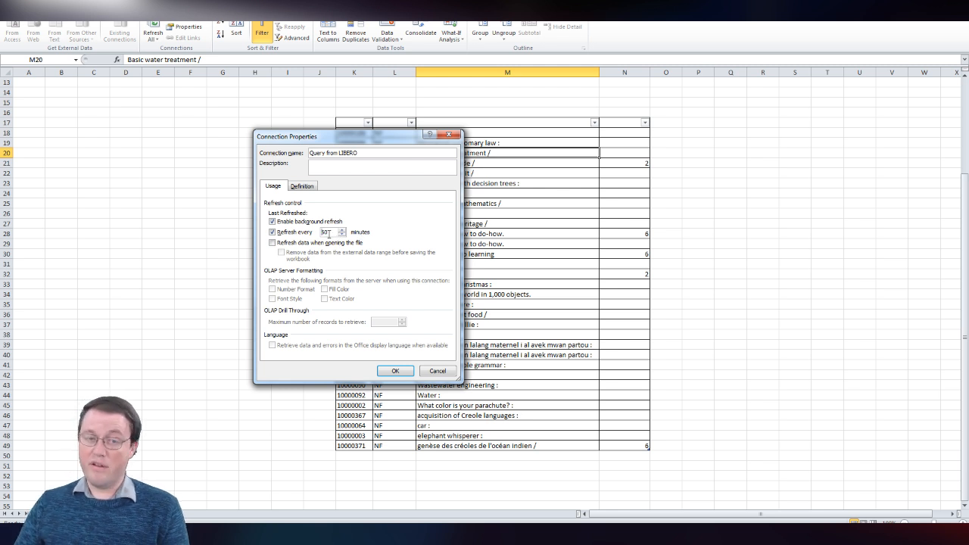
{"action": "left_click_drag", "start_coordinate": [335, 233], "coordinate": [308, 236]}
{"action": "type", "text": "5"}
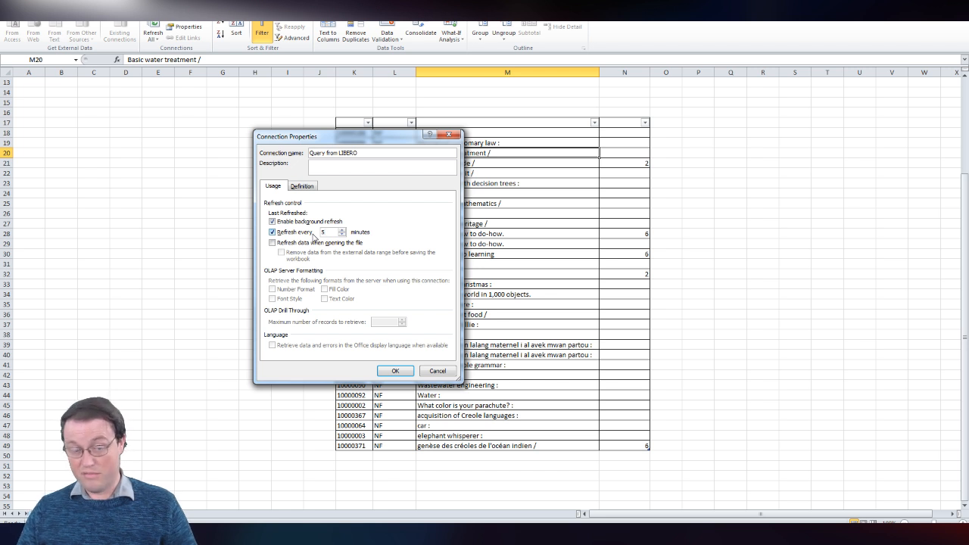
{"action": "left_click", "coordinate": [272, 232]}
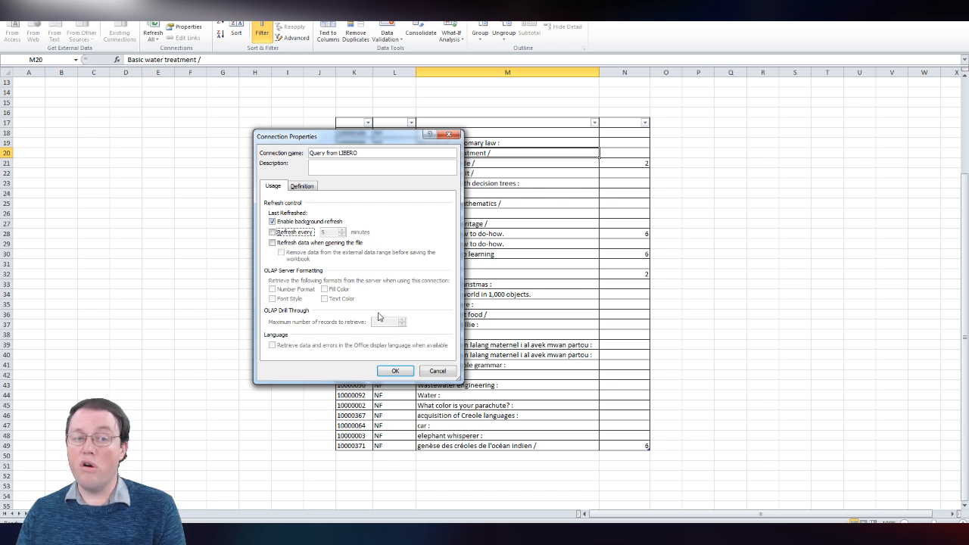
{"action": "left_click", "coordinate": [396, 371]}
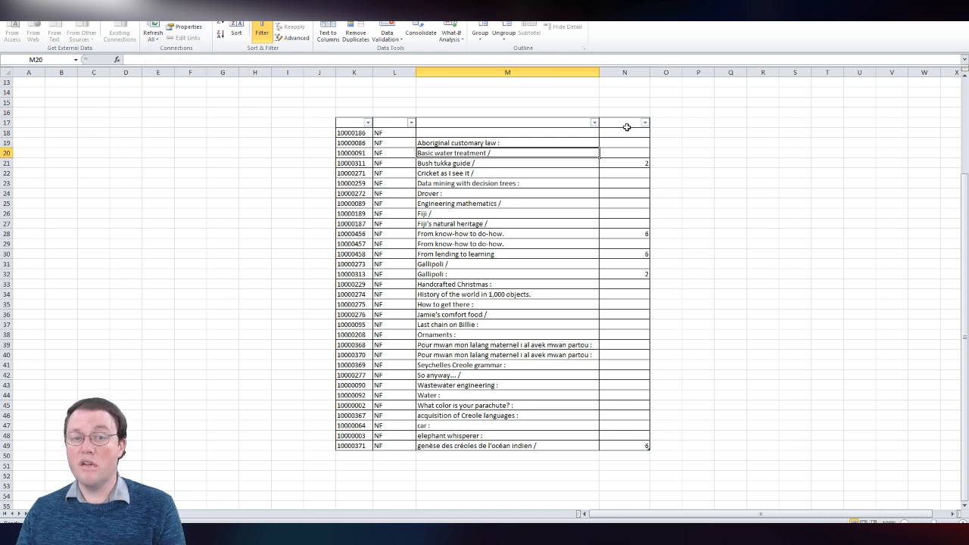
Inspect individual barcode, collection and title cells of the imported LIBERO table, including the content of the Drover title.
{"action": "left_click", "coordinate": [514, 225]}
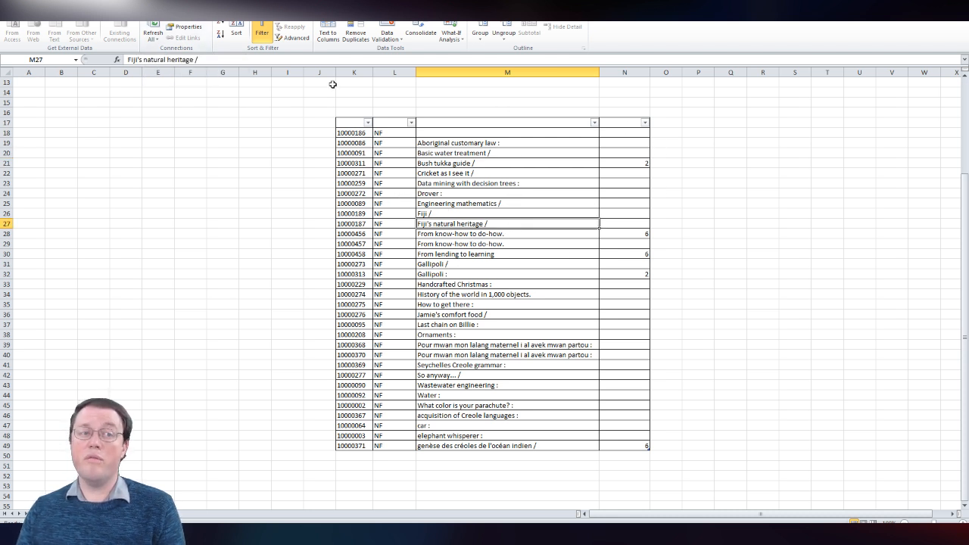
{"action": "left_click", "coordinate": [367, 265]}
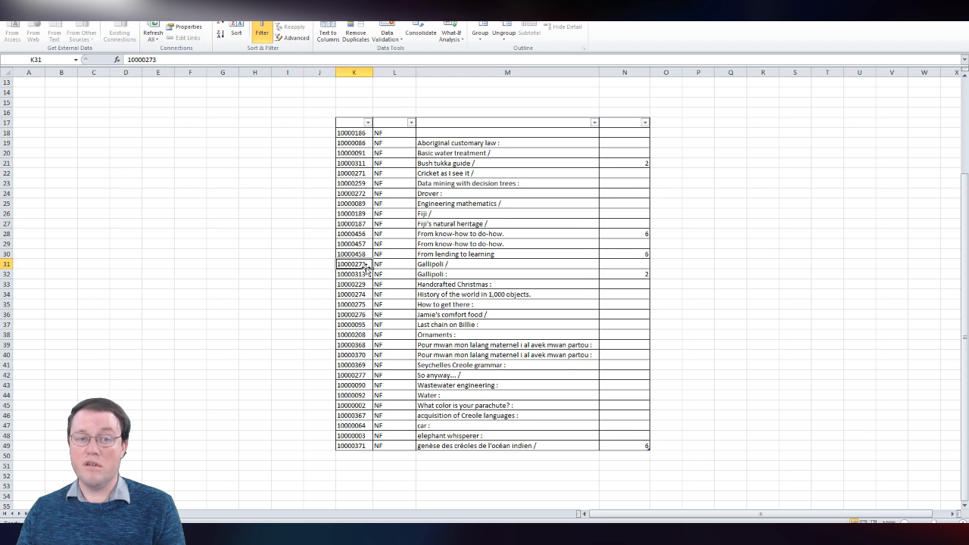
{"action": "left_click", "coordinate": [364, 183]}
{"action": "left_click", "coordinate": [461, 216]}
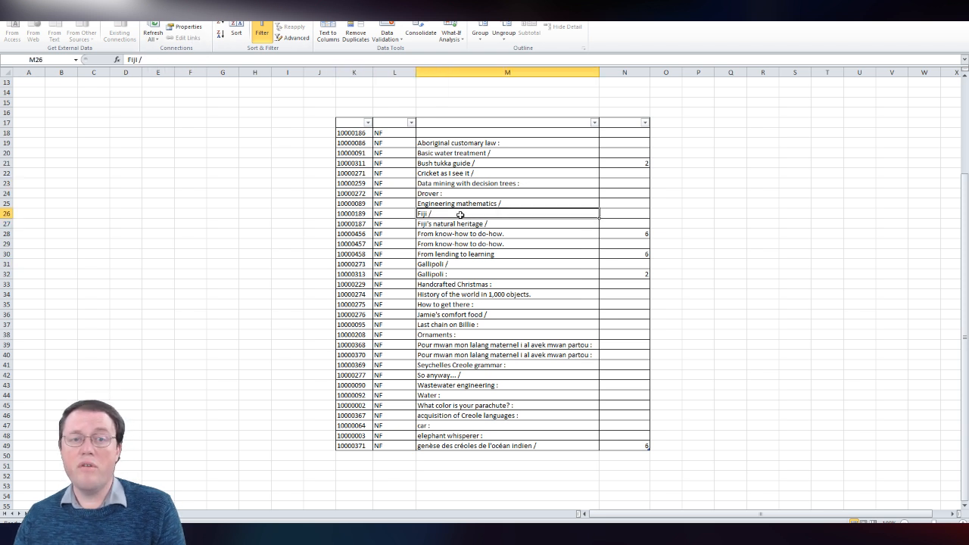
{"action": "left_click", "coordinate": [401, 173]}
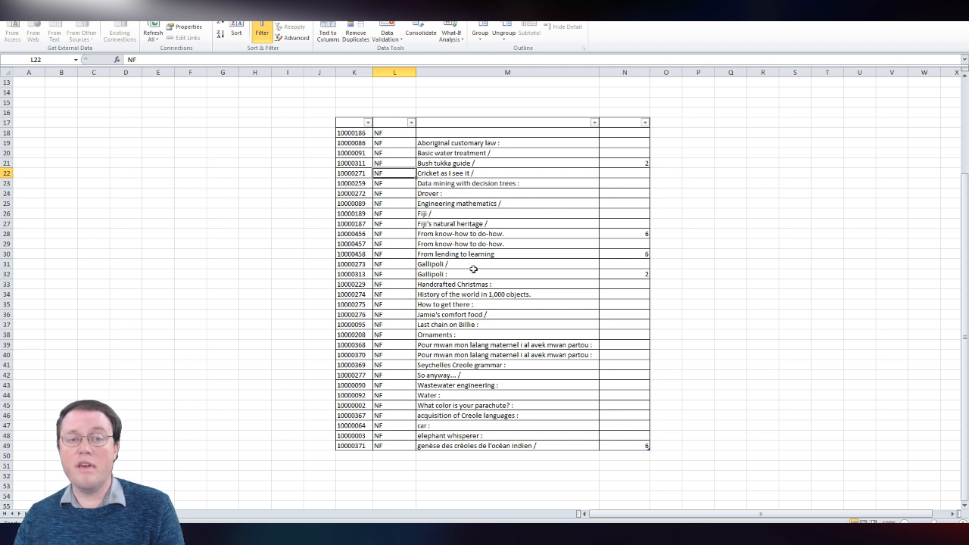
{"action": "left_click", "coordinate": [463, 214]}
{"action": "left_click", "coordinate": [369, 192]}
{"action": "left_click", "coordinate": [383, 192]}
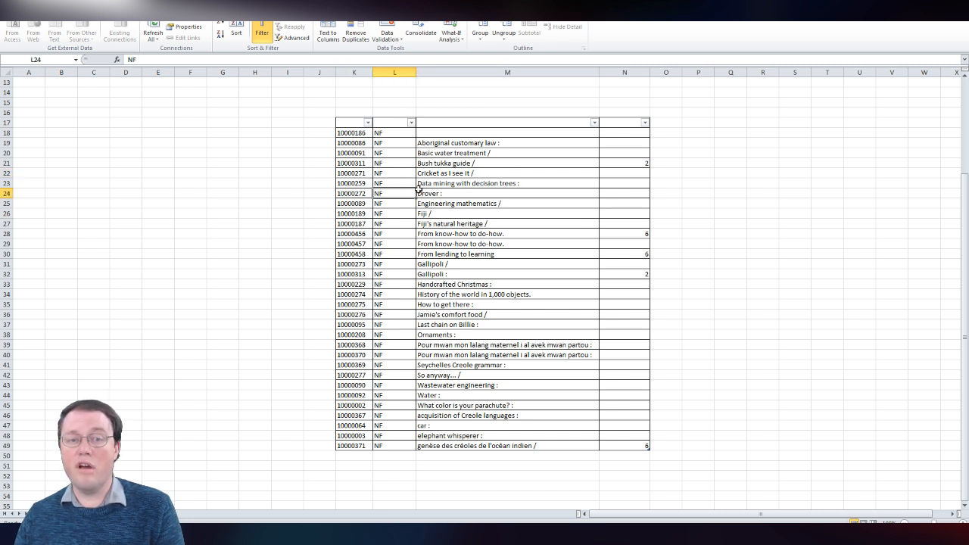
{"action": "left_click", "coordinate": [459, 194]}
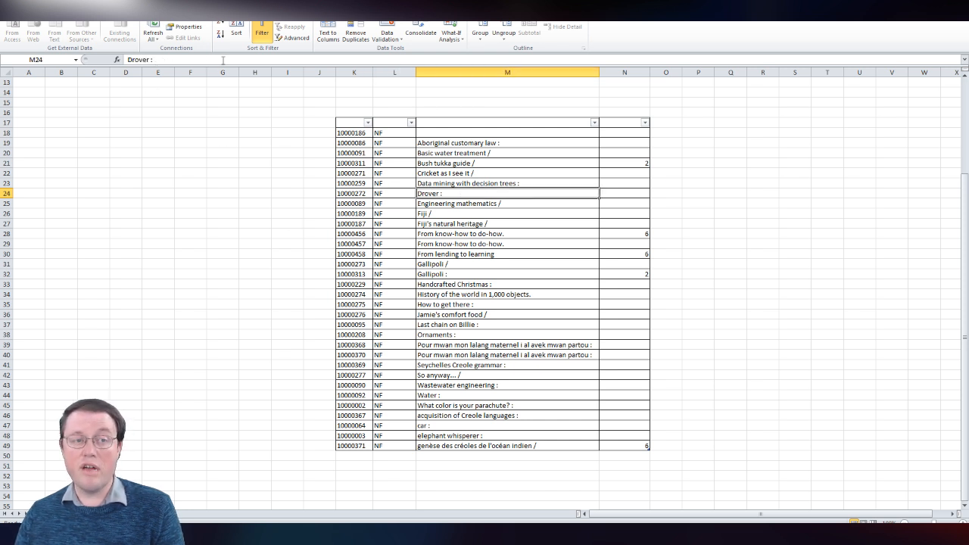
{"action": "left_click", "coordinate": [191, 59]}
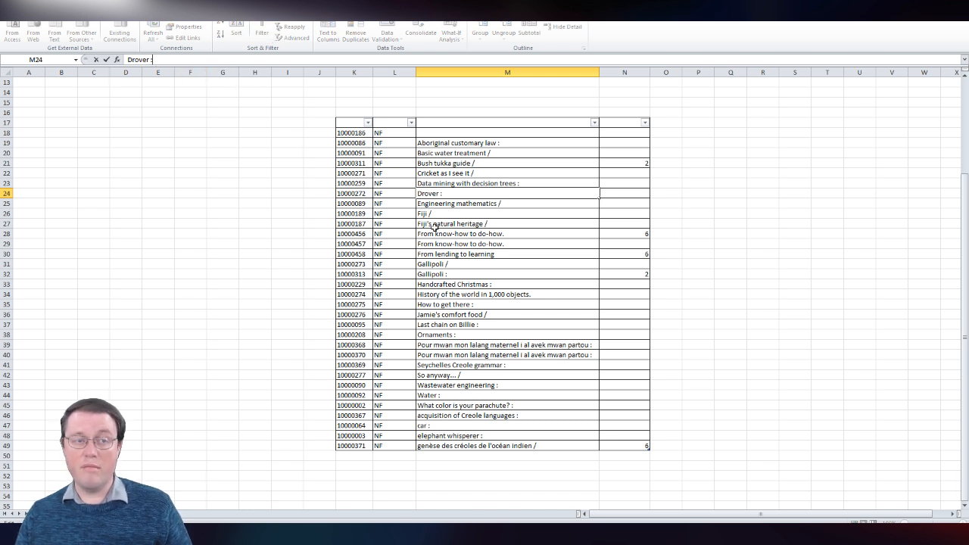
{"action": "left_click", "coordinate": [514, 274]}
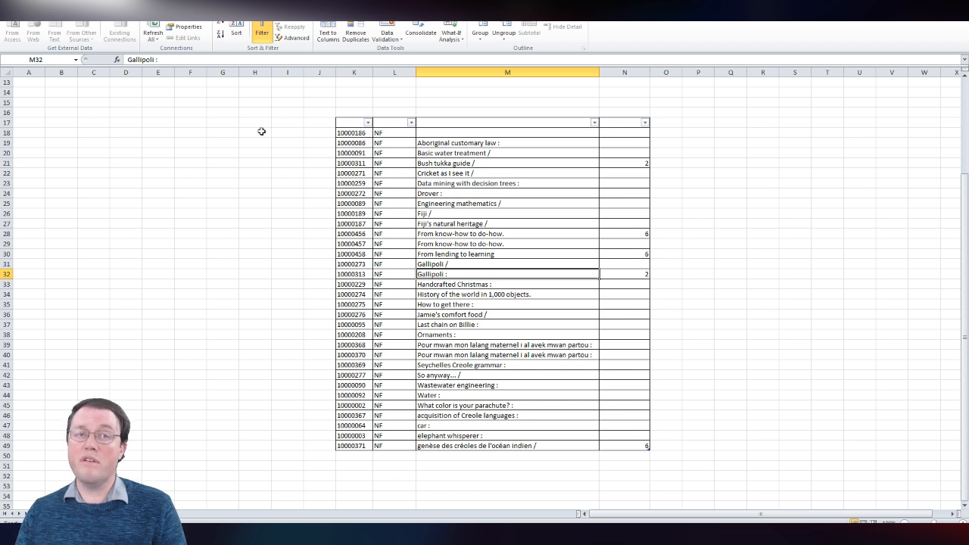
Try overwriting the title of item 10000370 in cell M40 with "Change", and undo the edit.
{"action": "left_click", "coordinate": [513, 355]}
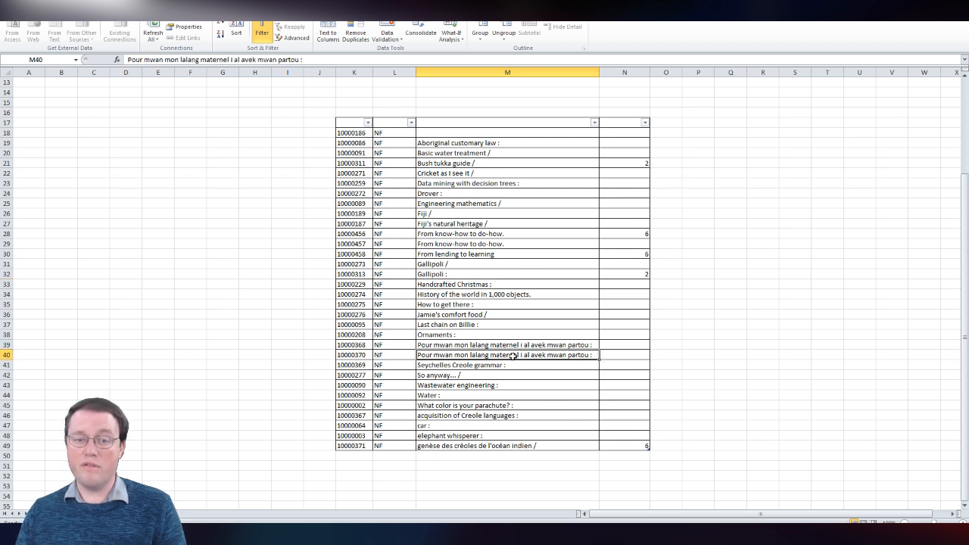
{"action": "left_click_drag", "start_coordinate": [328, 58], "coordinate": [119, 55]}
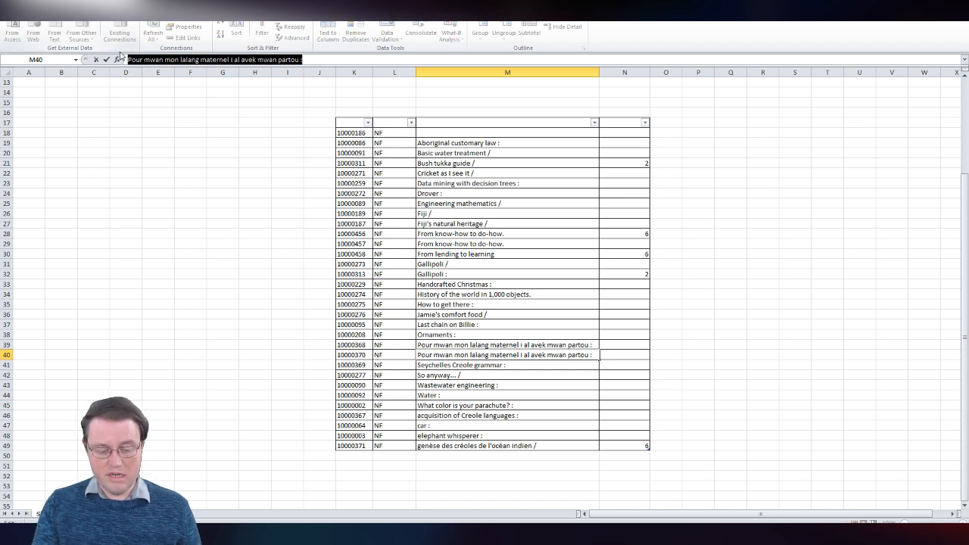
{"action": "type", "text": "Change"}
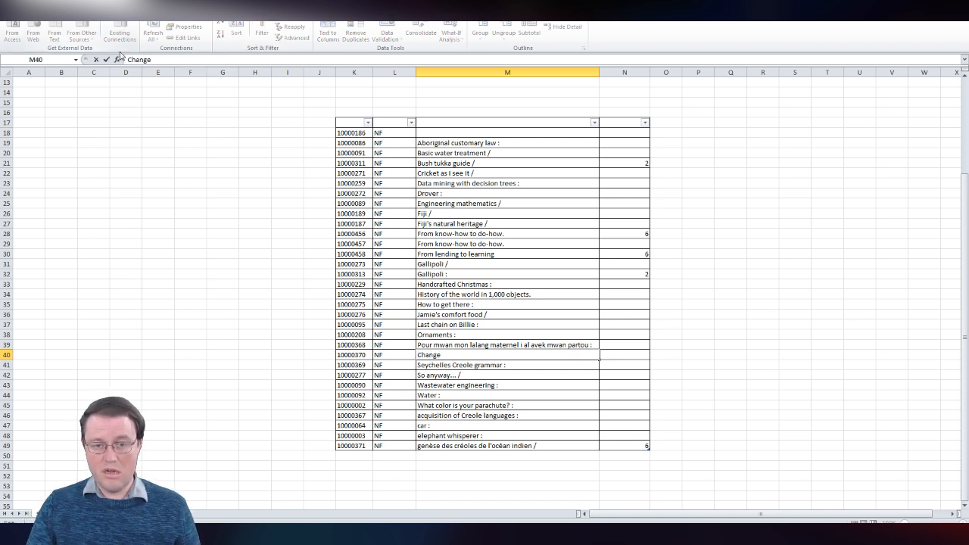
{"action": "key", "text": "Tab"}
{"action": "key", "text": "ctrl+z"}
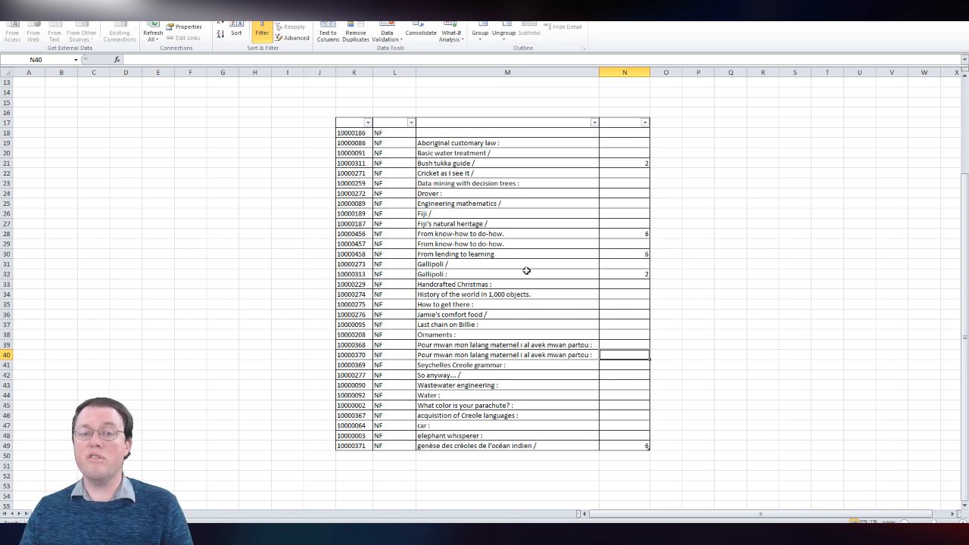
Copy the whole imported table from K17 to N49 and paste only its values starting at cell P17.
{"action": "scroll", "coordinate": [530, 279], "scroll_direction": "down", "scroll_amount": 3}
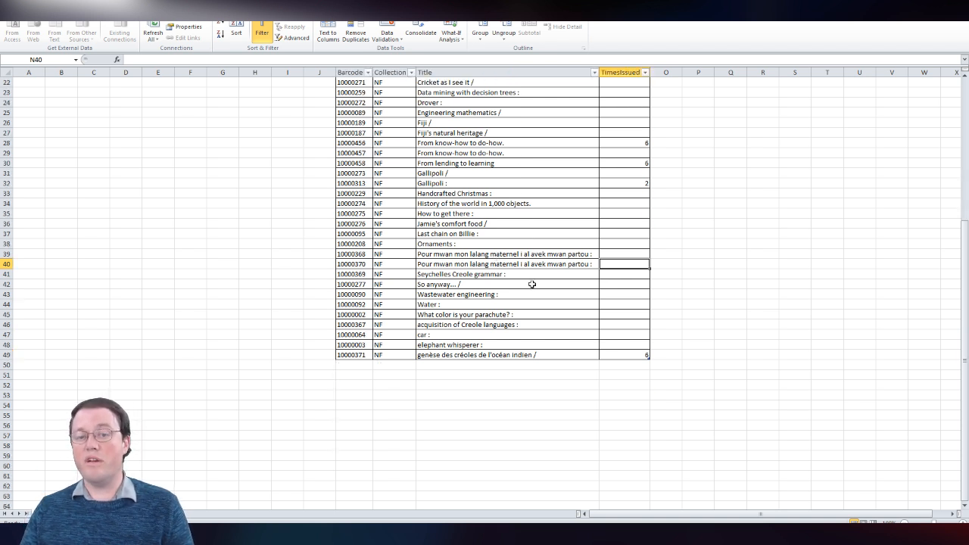
{"action": "scroll", "coordinate": [532, 284], "scroll_direction": "up", "scroll_amount": 5}
{"action": "scroll", "coordinate": [808, 270], "scroll_direction": "down", "scroll_amount": 2}
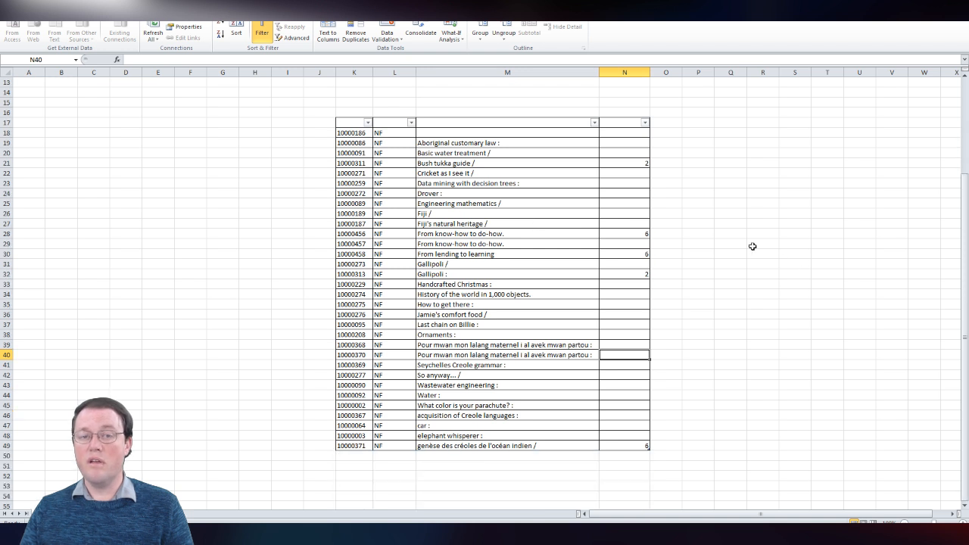
{"action": "scroll", "coordinate": [710, 227], "scroll_direction": "down", "scroll_amount": 1}
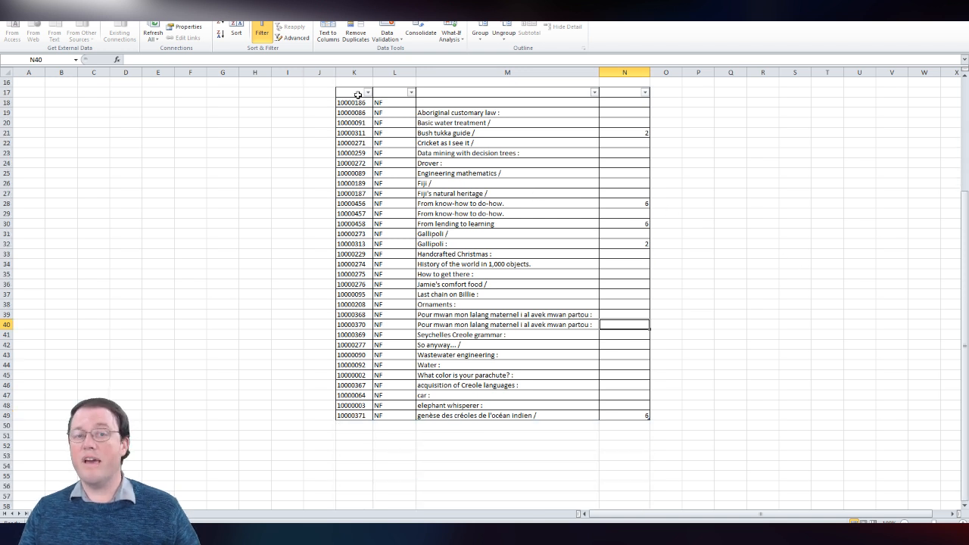
{"action": "left_click_drag", "start_coordinate": [357, 95], "coordinate": [621, 416]}
{"action": "right_click", "coordinate": [628, 342]}
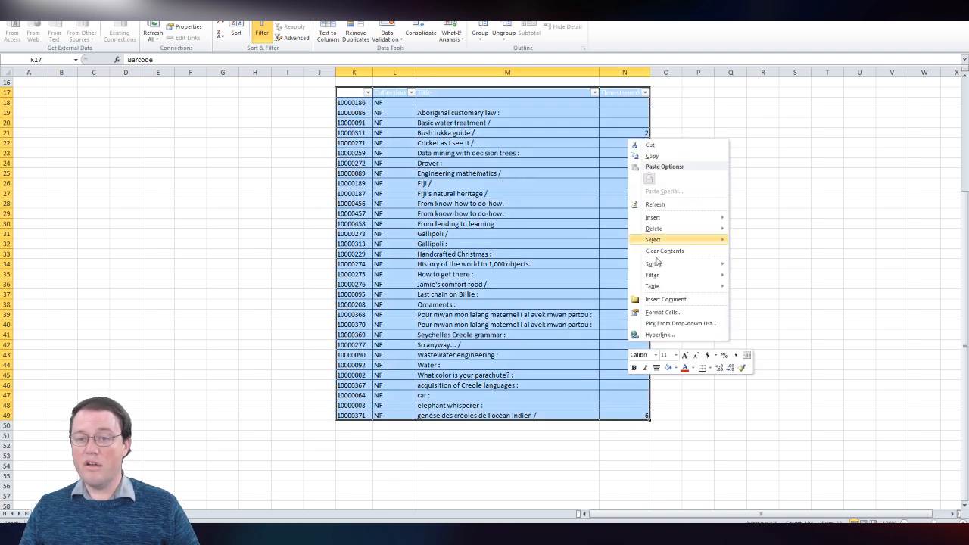
{"action": "left_click", "coordinate": [670, 159]}
{"action": "right_click", "coordinate": [702, 92]}
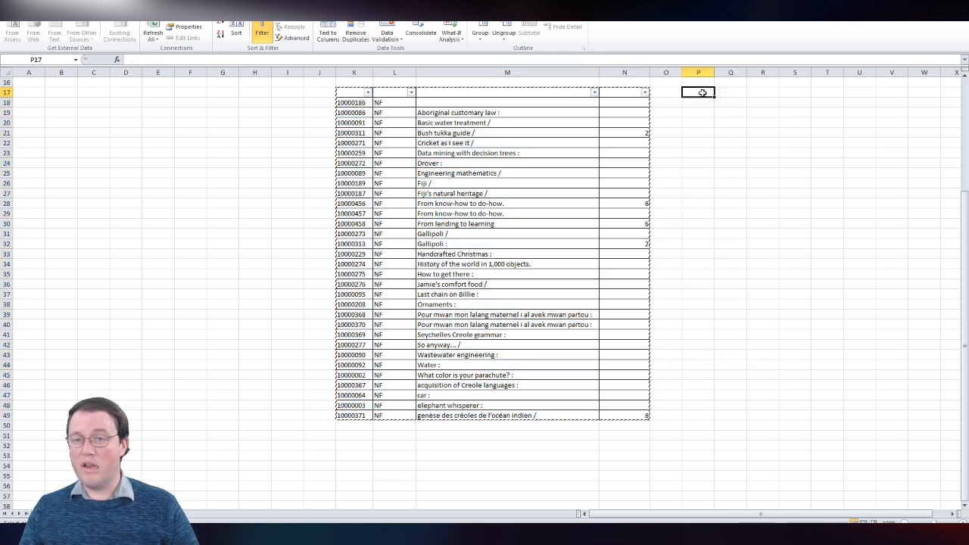
{"action": "left_click", "coordinate": [739, 134]}
Widen the pasted Barcode, Collection and Title columns, and select the Gallipoli title in cell R31 of the copy.
{"action": "left_click", "coordinate": [728, 102]}
{"action": "left_click_drag", "start_coordinate": [715, 72], "coordinate": [959, 84]}
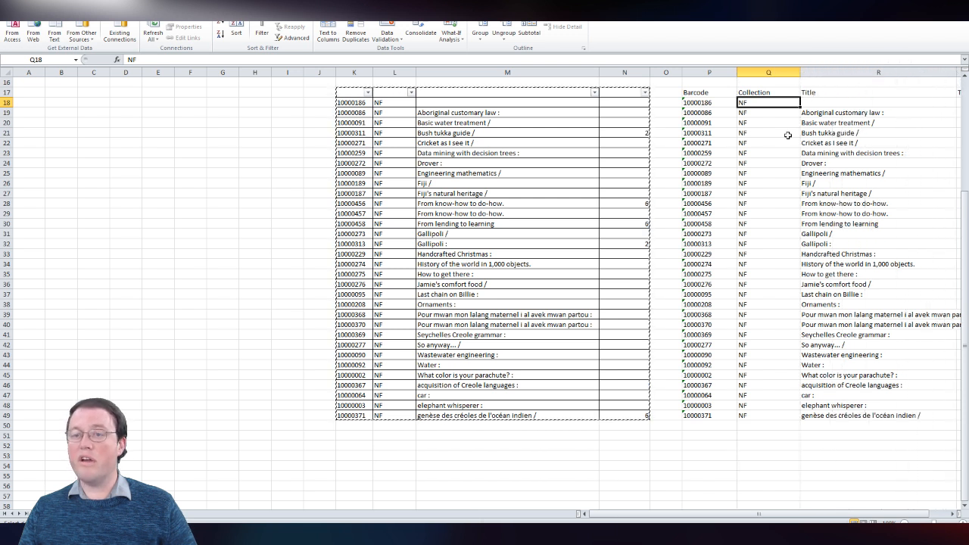
{"action": "left_click", "coordinate": [833, 215]}
{"action": "left_click", "coordinate": [830, 234]}
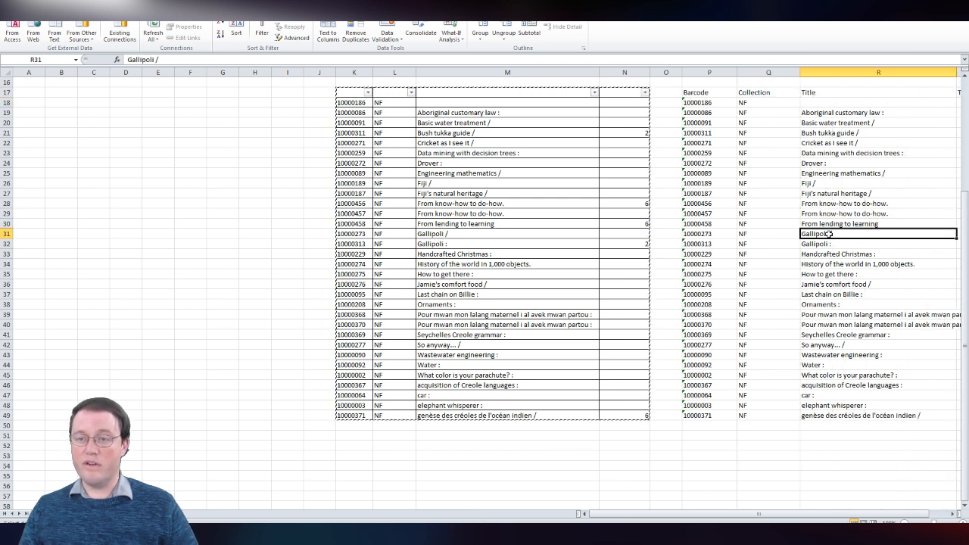
Replace the Gallipoli title in cell R31 of the pasted copy with "Test change".
{"action": "key", "text": "Escape"}
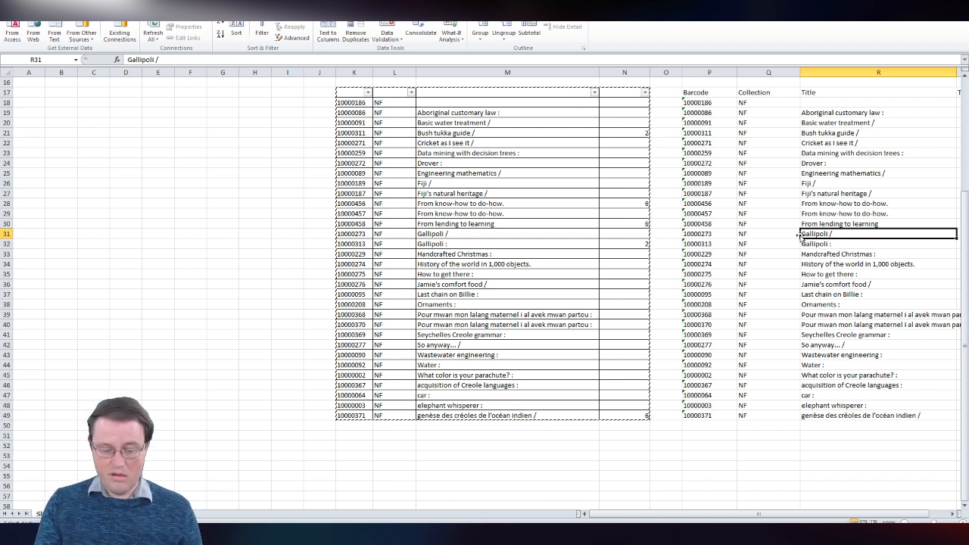
{"action": "type", "text": "Test change"}
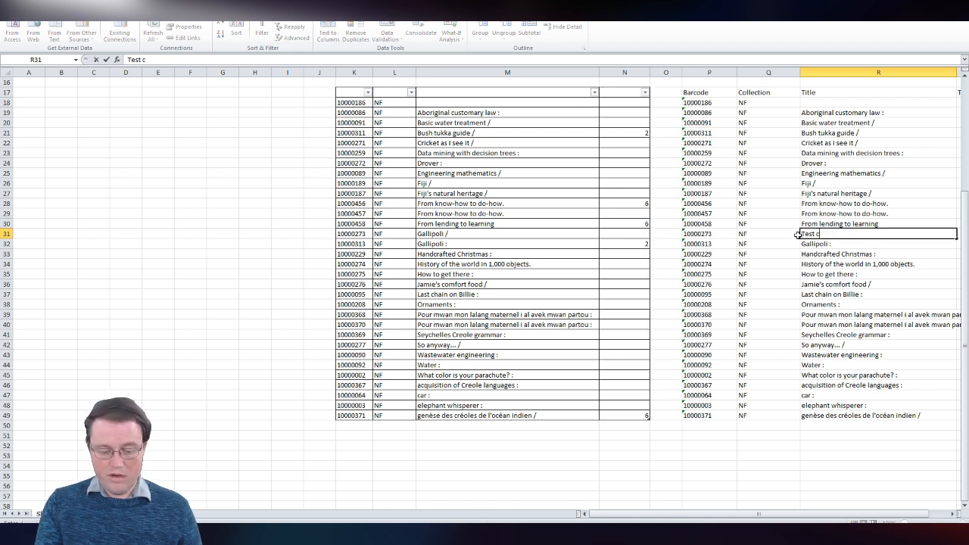
{"action": "left_click", "coordinate": [886, 253]}
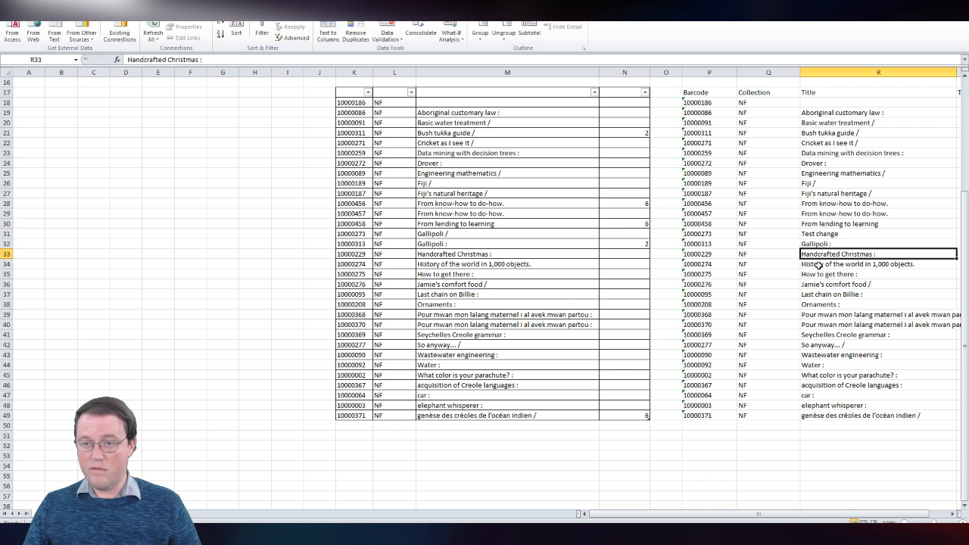
{"action": "left_click", "coordinate": [827, 236]}
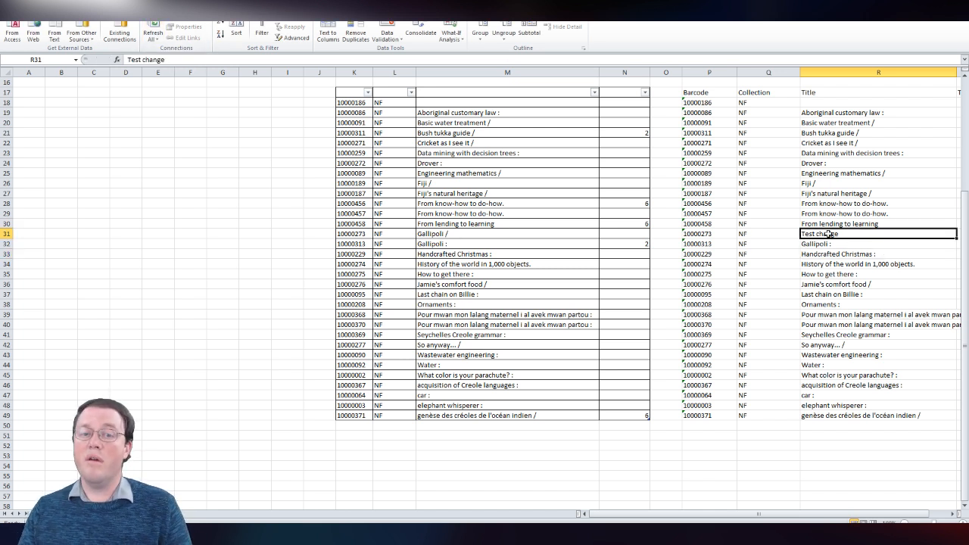
Check the matching Gallipoli title in cell M31 of the imported table, leaving its content unedited.
{"action": "double_click", "coordinate": [437, 233]}
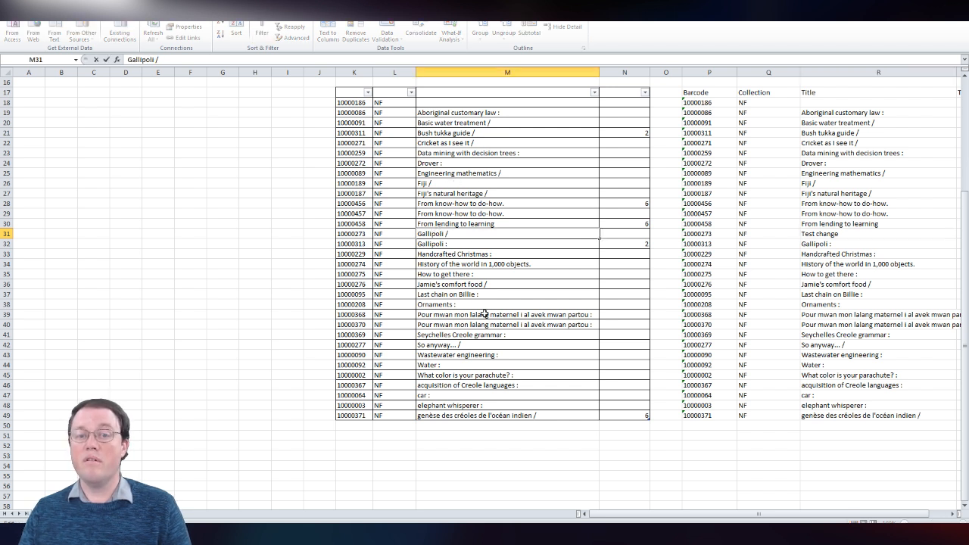
{"action": "left_click", "coordinate": [633, 415]}
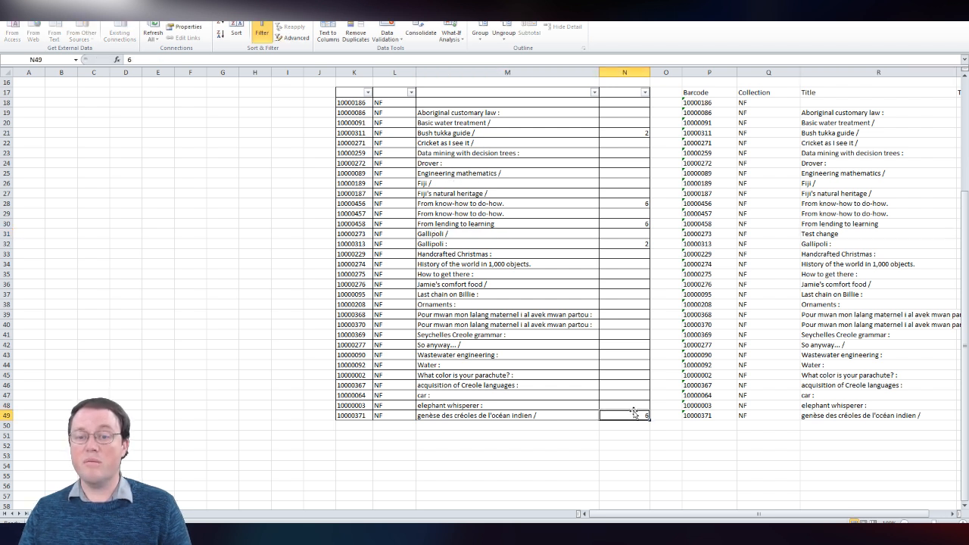
{"action": "left_click", "coordinate": [595, 375]}
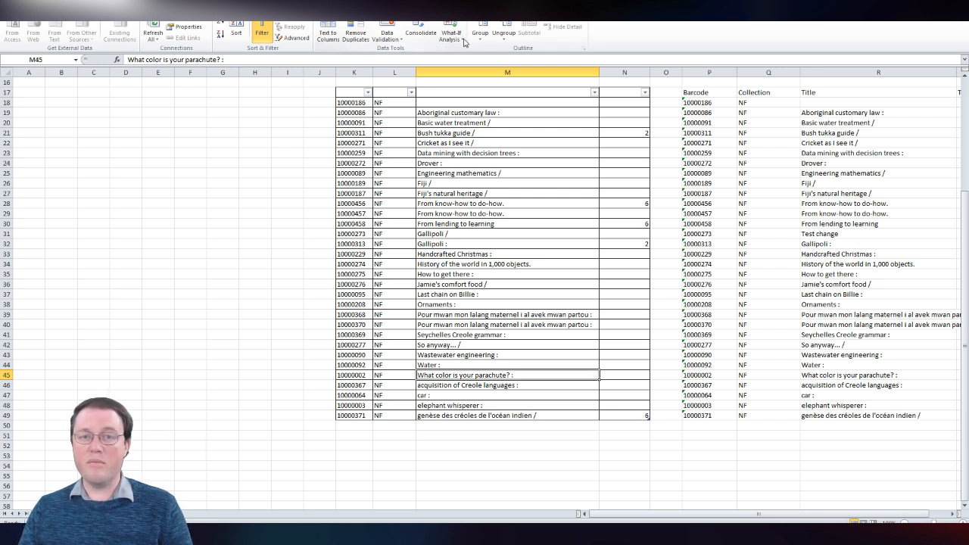
Switch to the HLS and Events.xlsx workbook and select an empty cell below its Home Library Service table.
{"action": "left_click", "coordinate": [218, 3]}
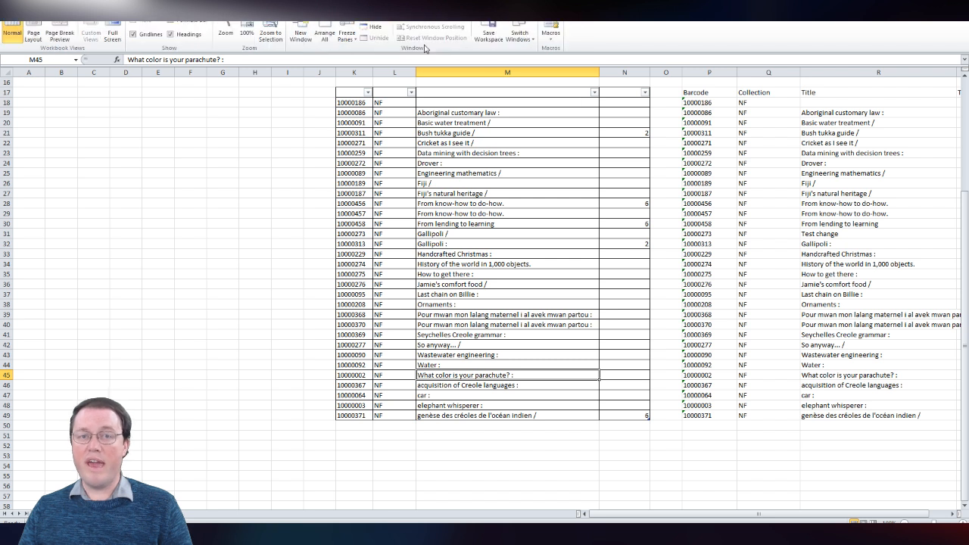
{"action": "left_click", "coordinate": [527, 43]}
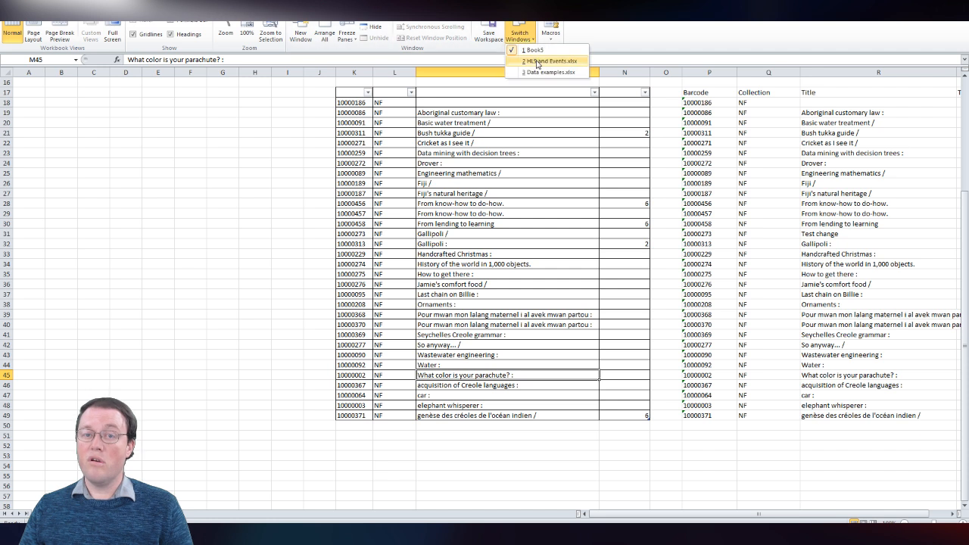
{"action": "left_click", "coordinate": [530, 62]}
{"action": "left_click", "coordinate": [347, 248]}
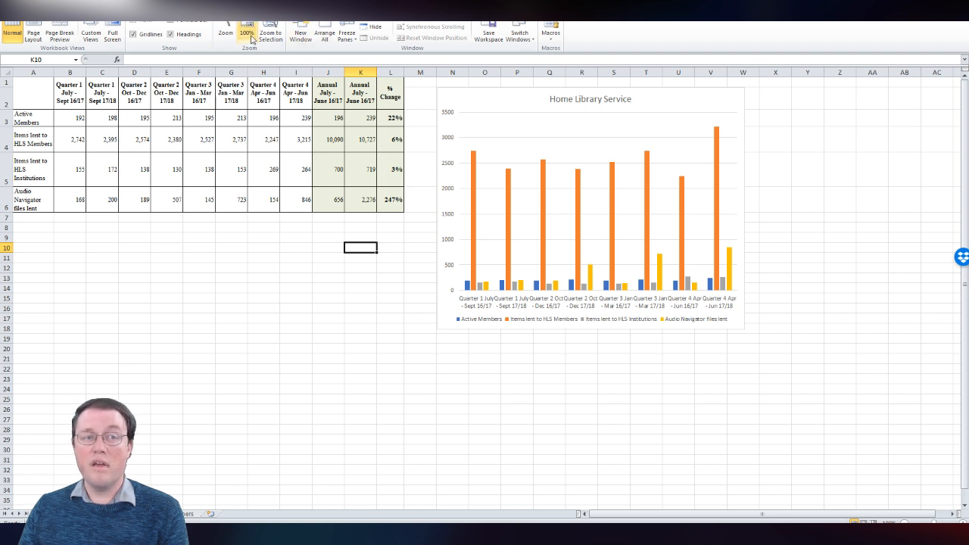
{"action": "left_click", "coordinate": [178, 4]}
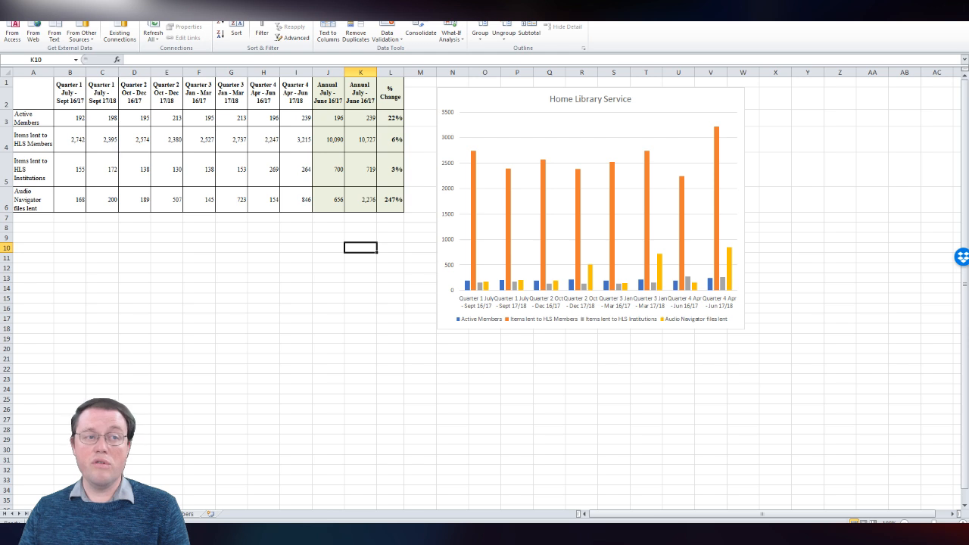
{"action": "left_click", "coordinate": [29, 18]}
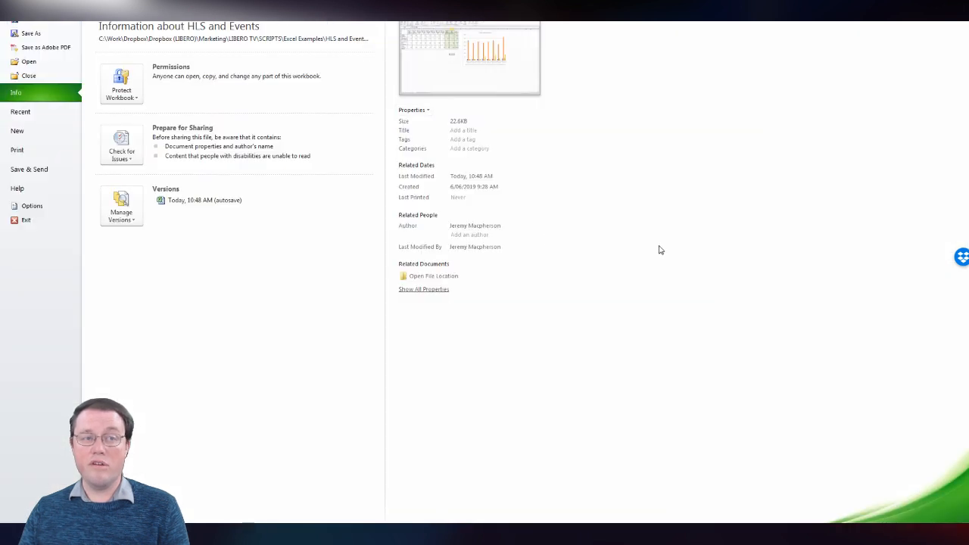
{"action": "left_click", "coordinate": [45, 7]}
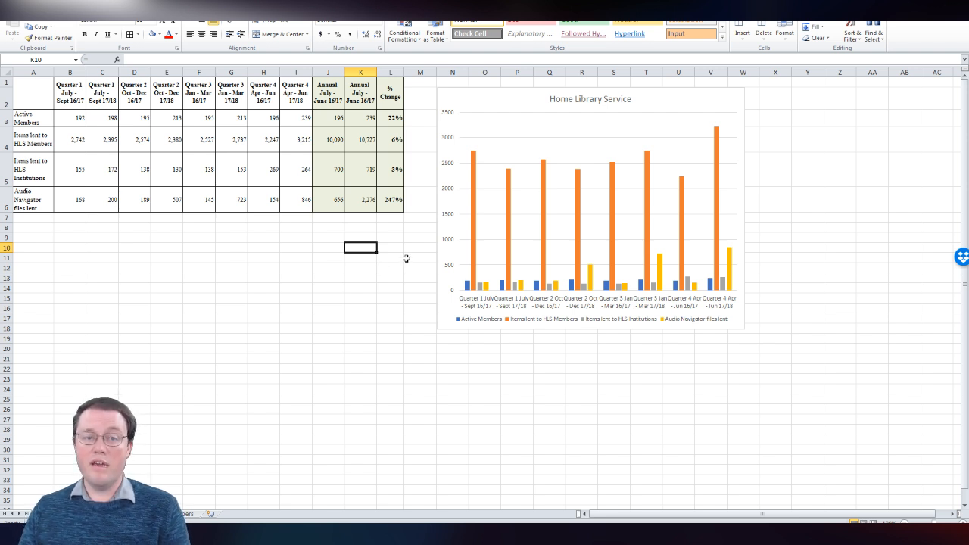
Examine the quarterly, annual and % Change figures of the Home Library Service table, including the Audio Navigator files lent row.
{"action": "left_click", "coordinate": [396, 199]}
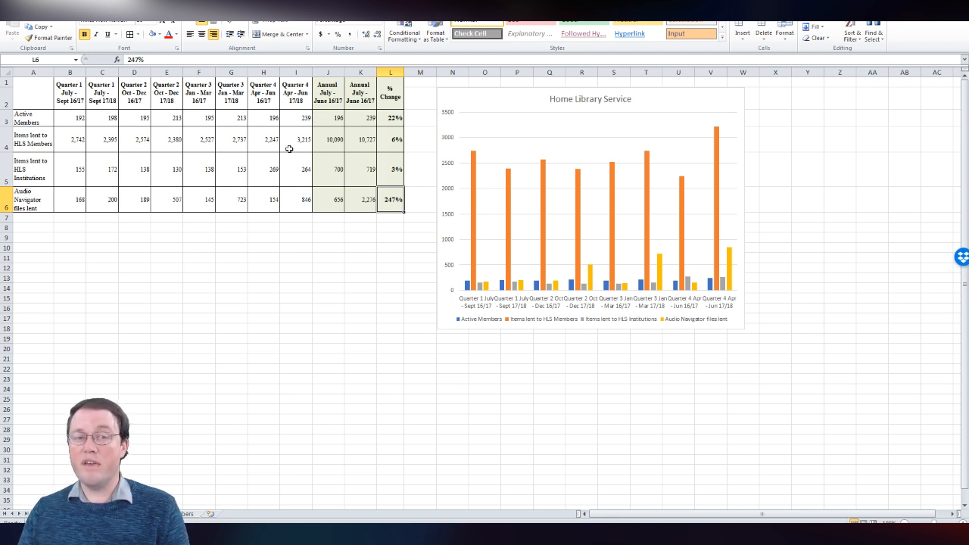
{"action": "left_click_drag", "start_coordinate": [36, 92], "coordinate": [154, 123]}
{"action": "left_click", "coordinate": [300, 279]}
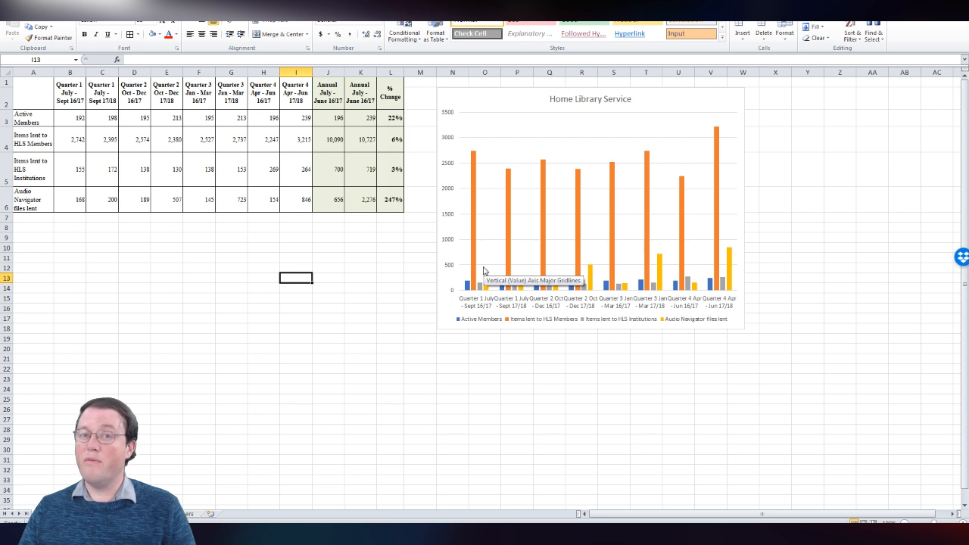
{"action": "left_click", "coordinate": [373, 190]}
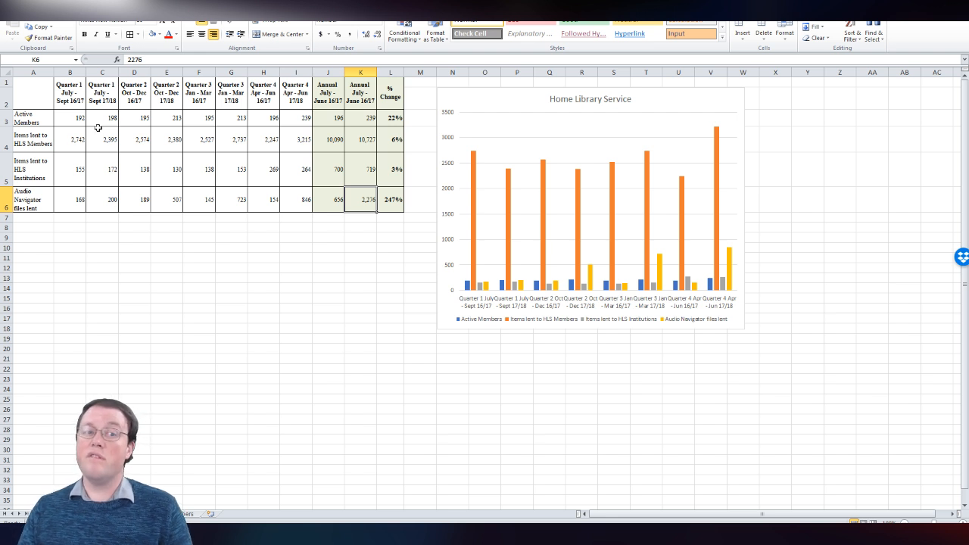
{"action": "left_click", "coordinate": [393, 204]}
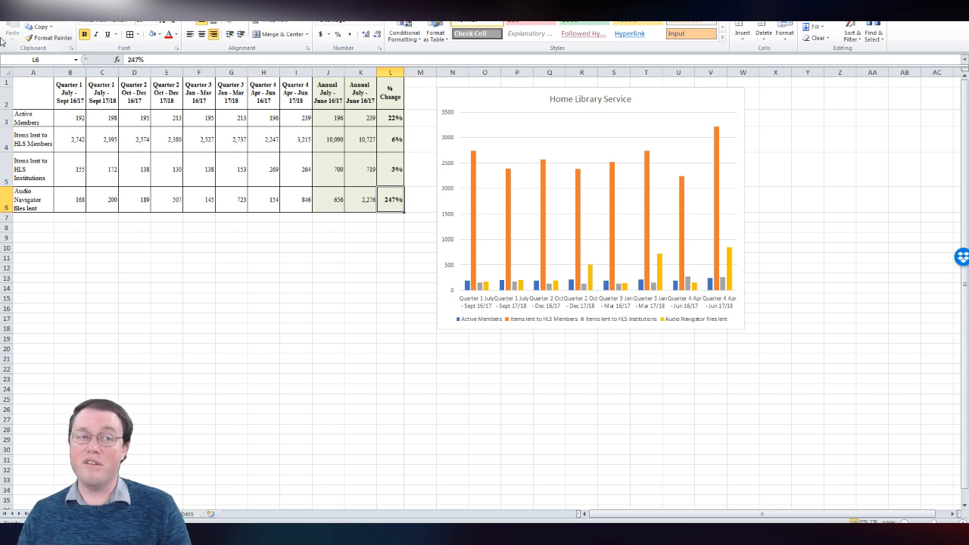
Copy only the formatting of the table in A1:L6 onto the empty block starting at cell A10 with Format Painter.
{"action": "mouse_move", "coordinate": [390, 199]}
{"action": "left_mouse_down"}
{"action": "mouse_move", "coordinate": [76, 89]}
{"action": "mouse_move", "coordinate": [30, 87]}
{"action": "left_mouse_up"}
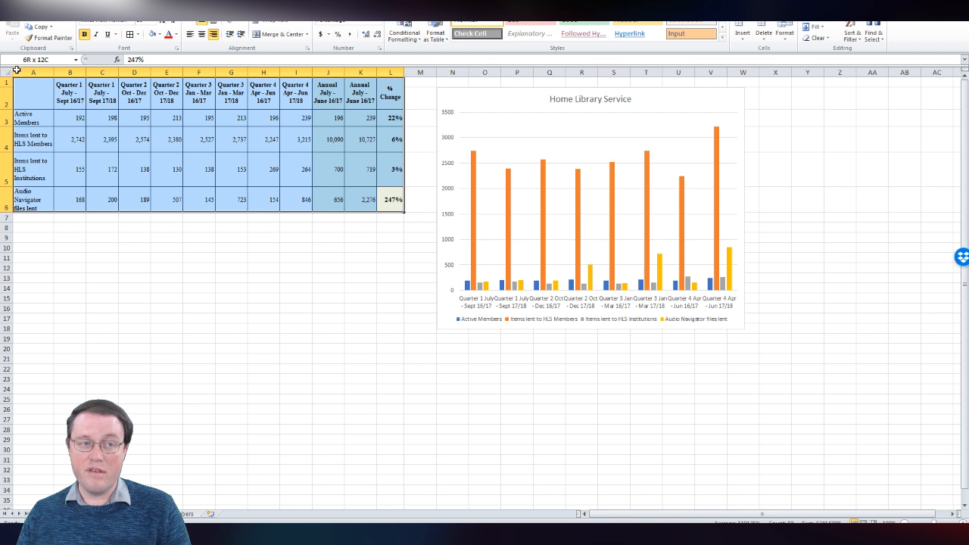
{"action": "left_click", "coordinate": [58, 43]}
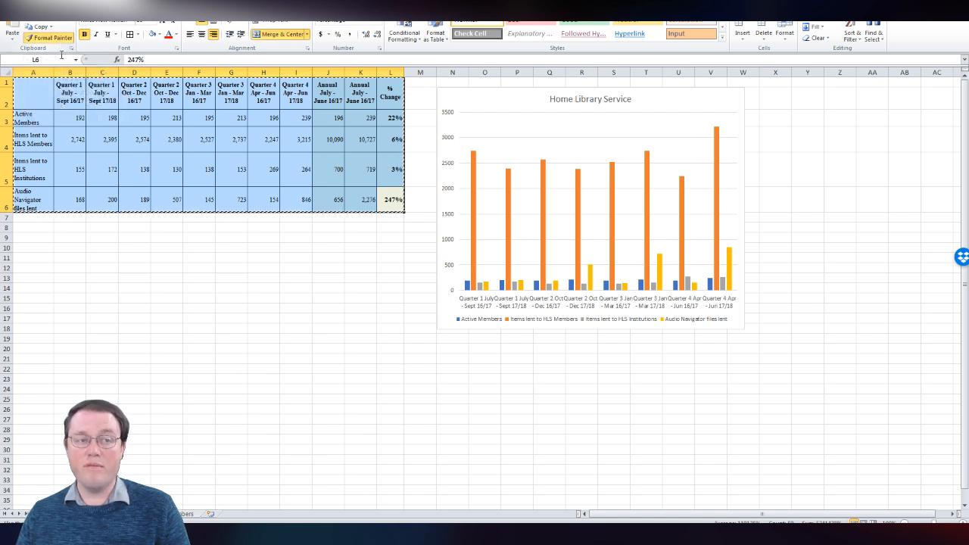
{"action": "left_click", "coordinate": [27, 249]}
{"action": "left_click", "coordinate": [296, 399]}
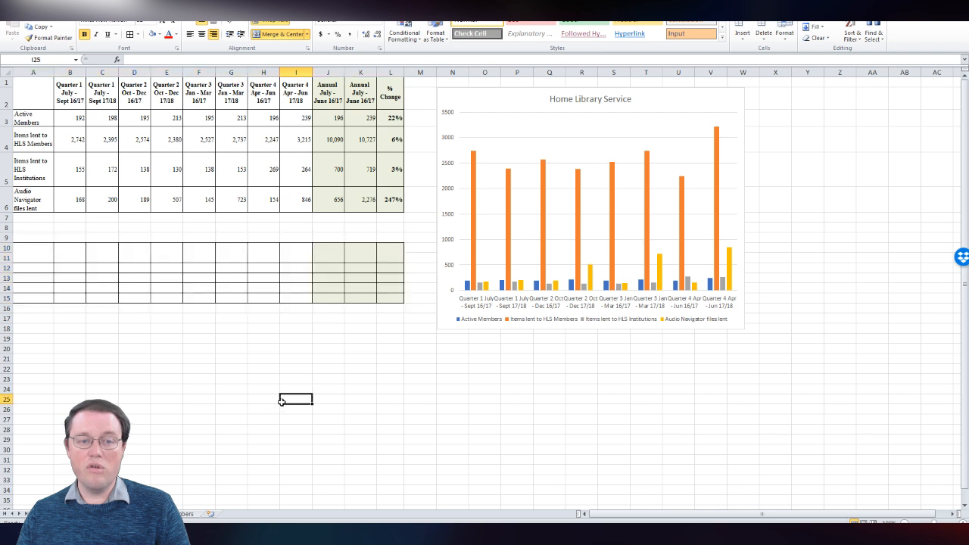